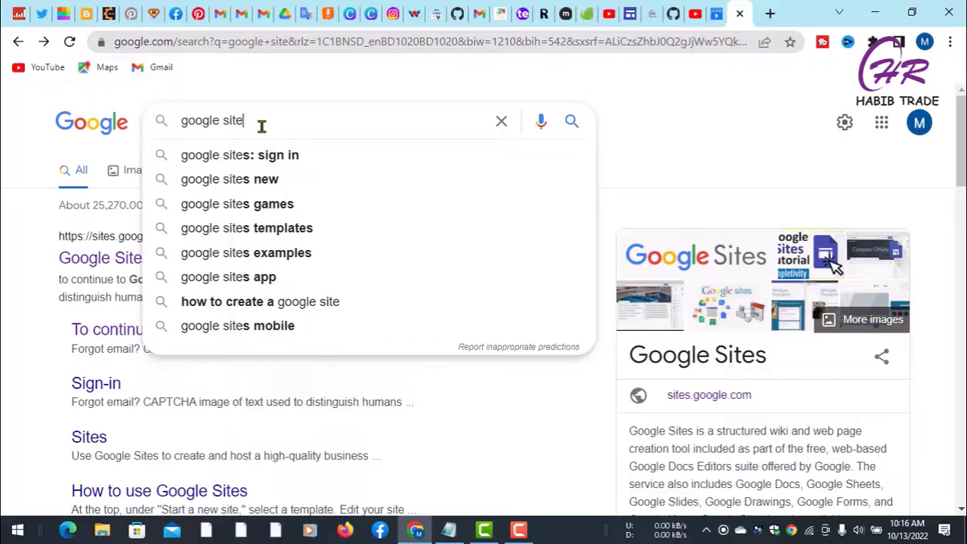
# Search Google for "google site" and open the Google Sites sign-in result.
pyautogui.press('Return')
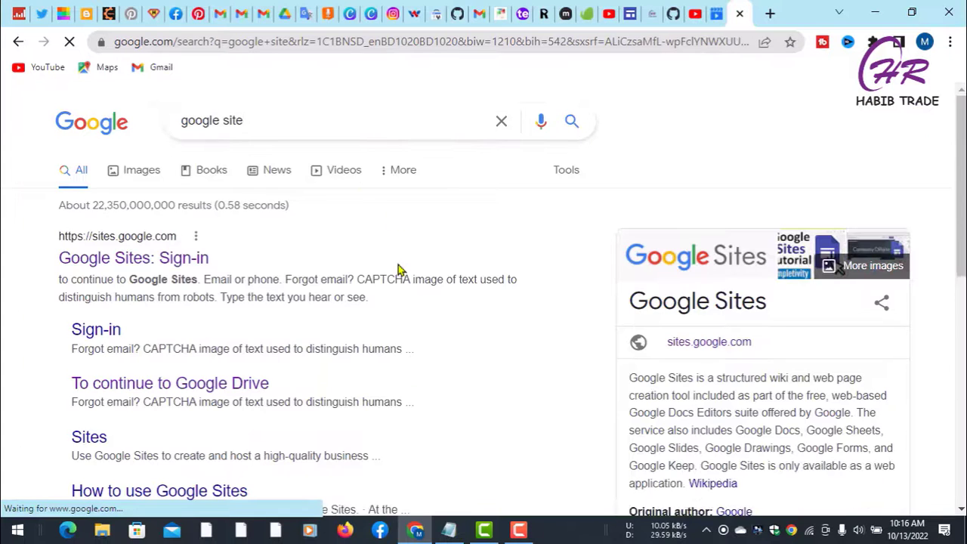
pyautogui.scroll(-2, 420, 231)
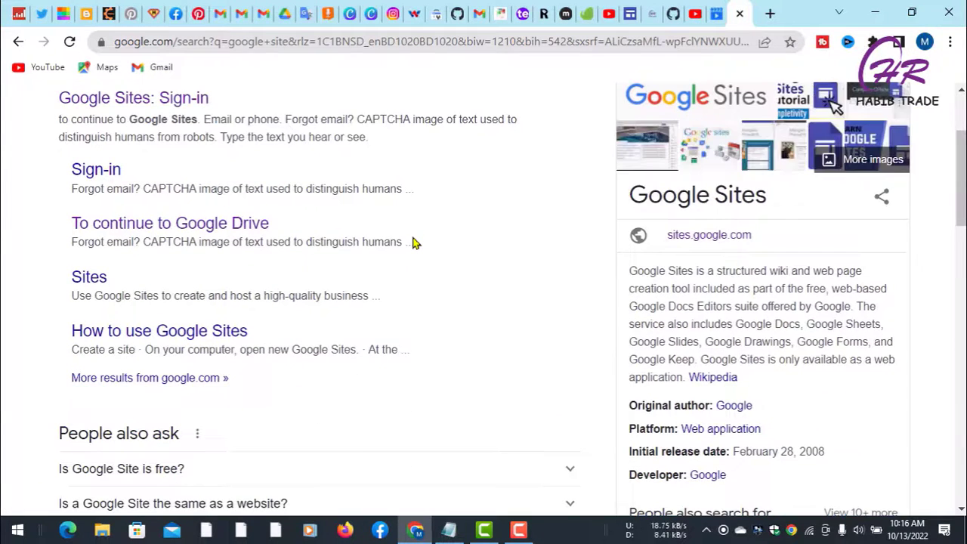
pyautogui.scroll(2, 333, 265)
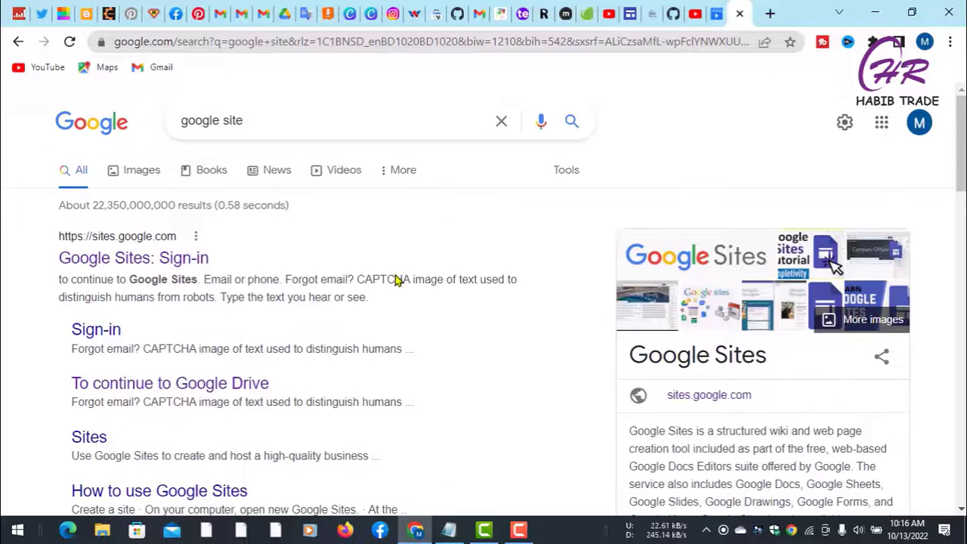
pyautogui.click(144, 262)
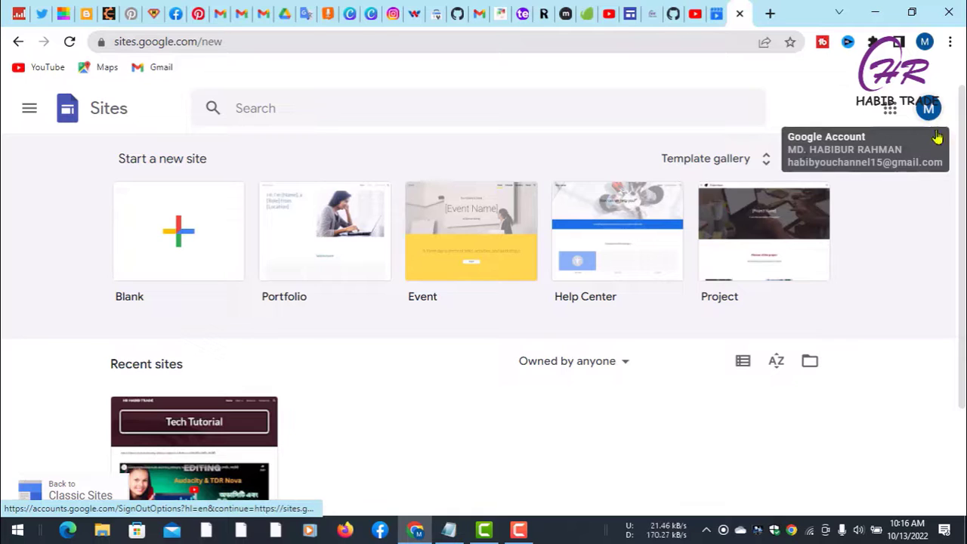
# Look over the Google Sites start page, including the new-site templates and the recent sites list.
pyautogui.scroll(-2, 899, 215)
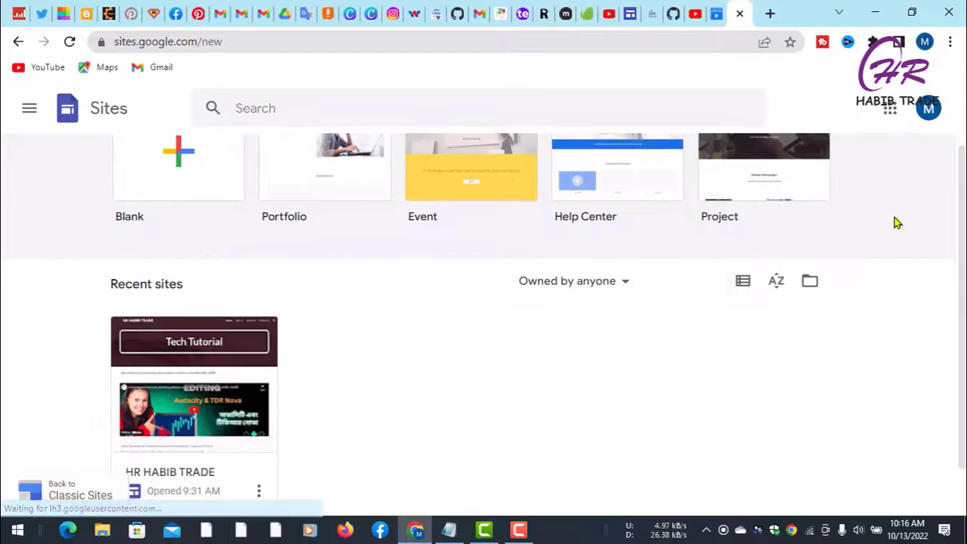
pyautogui.scroll(2, 302, 265)
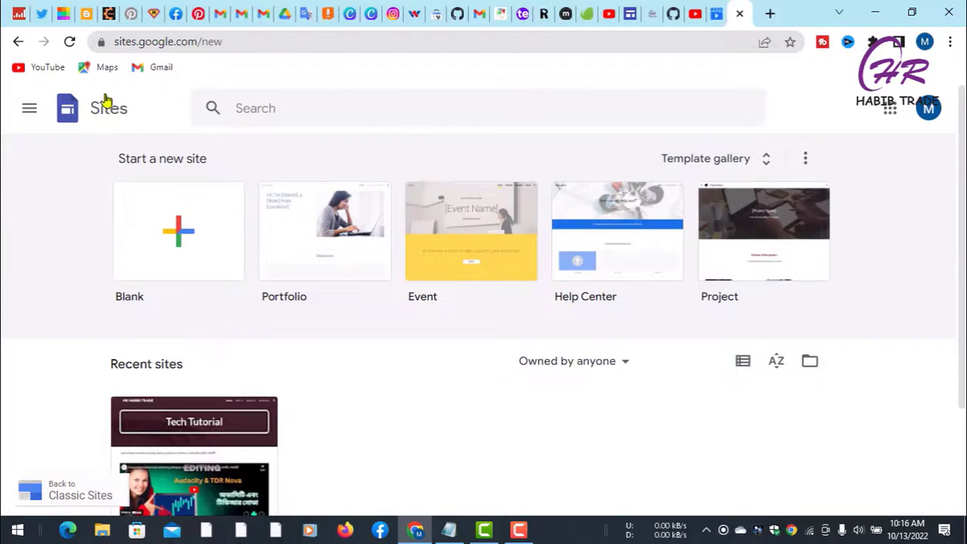
pyautogui.scroll(-1, 649, 332)
pyautogui.scroll(1, 814, 304)
pyautogui.scroll(-1, 816, 339)
pyautogui.scroll(1, 124, 298)
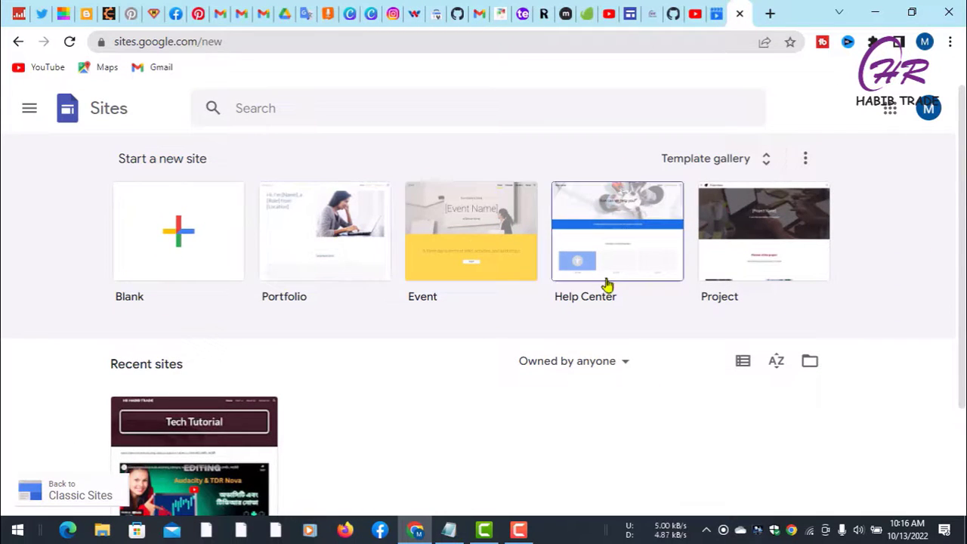
pyautogui.scroll(-1, 499, 343)
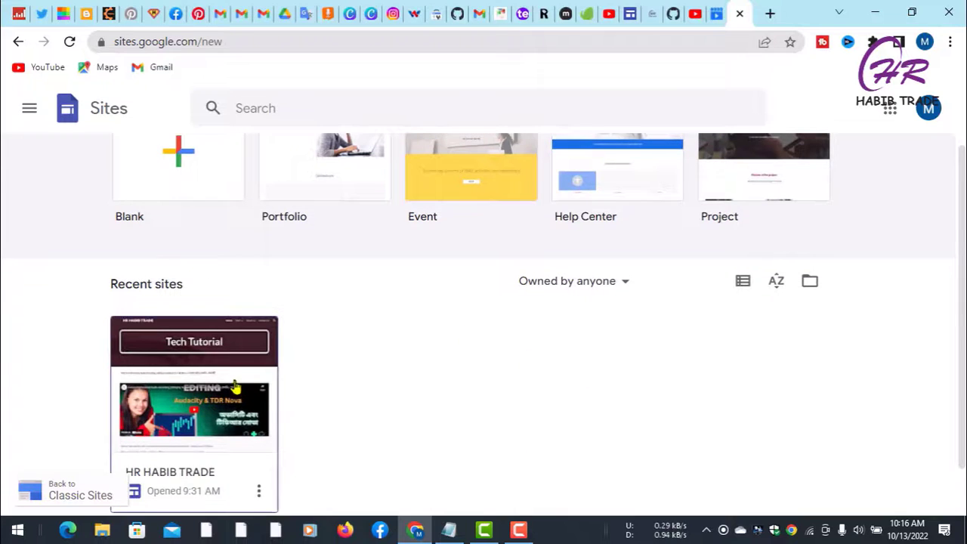
pyautogui.scroll(-1, 233, 379)
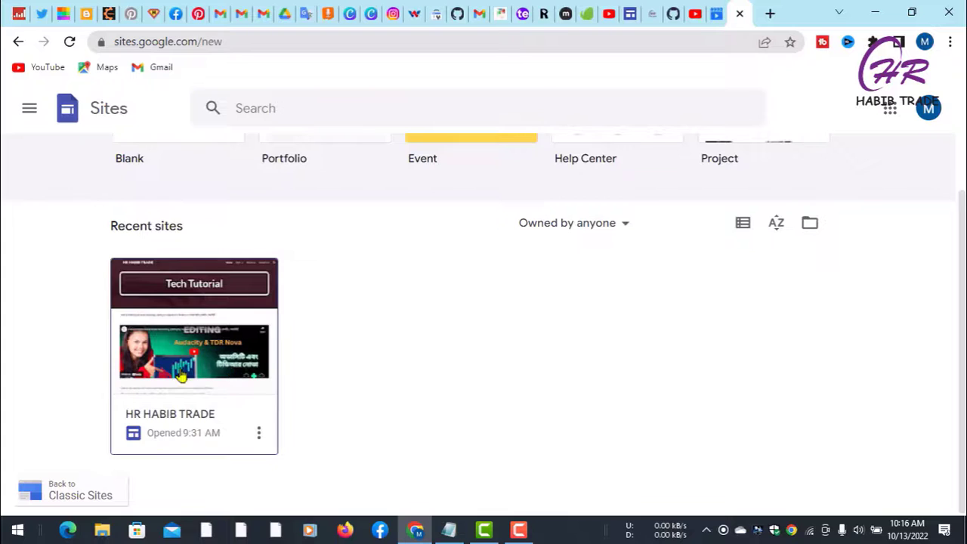
pyautogui.scroll(2, 363, 378)
pyautogui.scroll(-2, 280, 348)
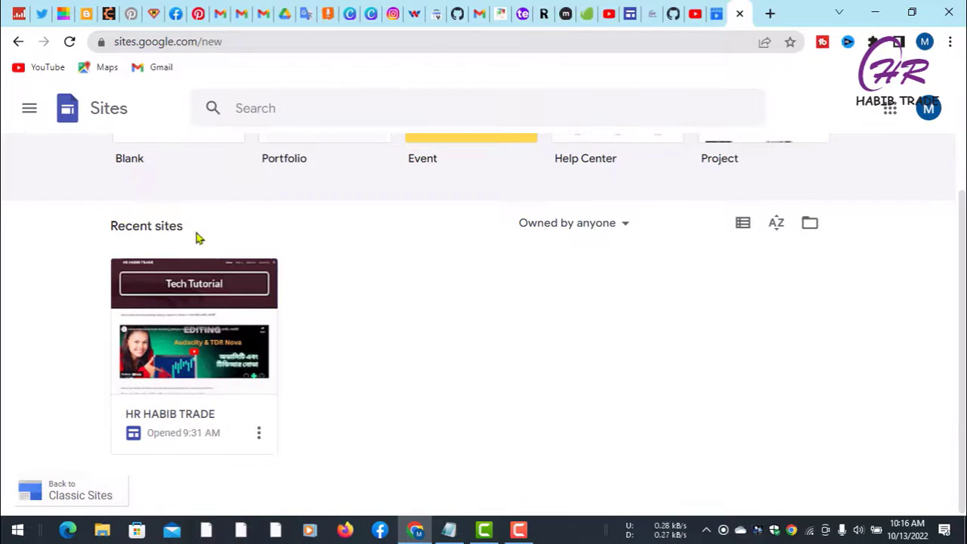
pyautogui.moveTo(194, 229); pyautogui.dragTo(101, 231)
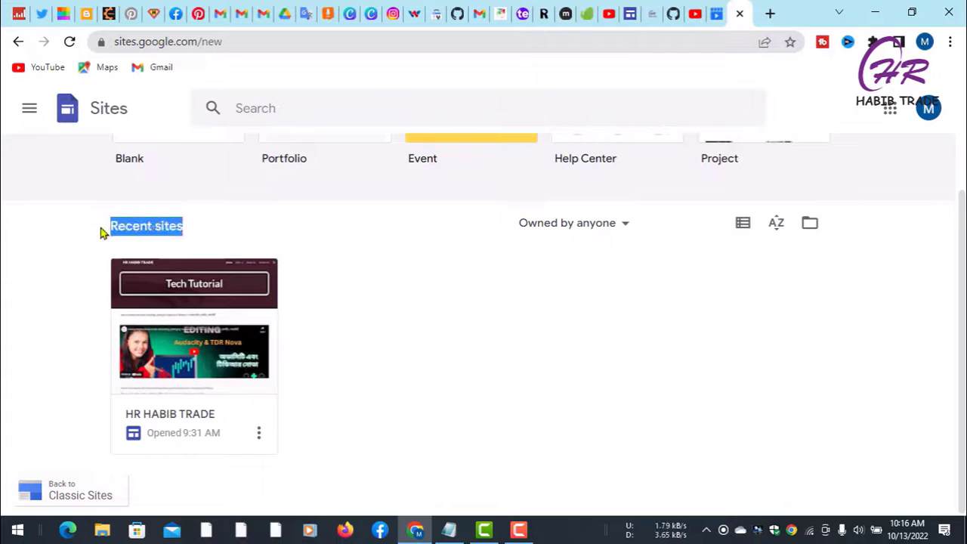
# Create a new site from the Blank template.
pyautogui.scroll(1, 344, 332)
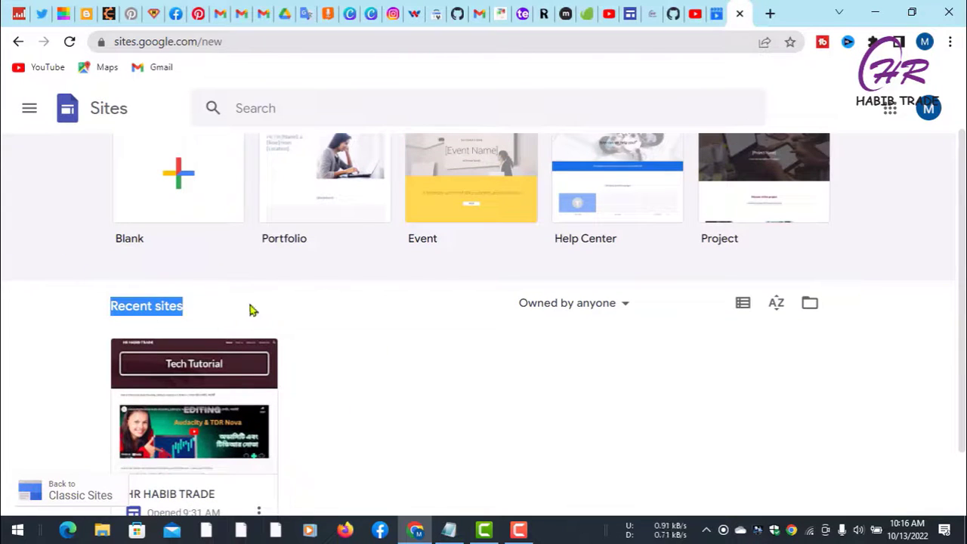
pyautogui.scroll(1, 176, 241)
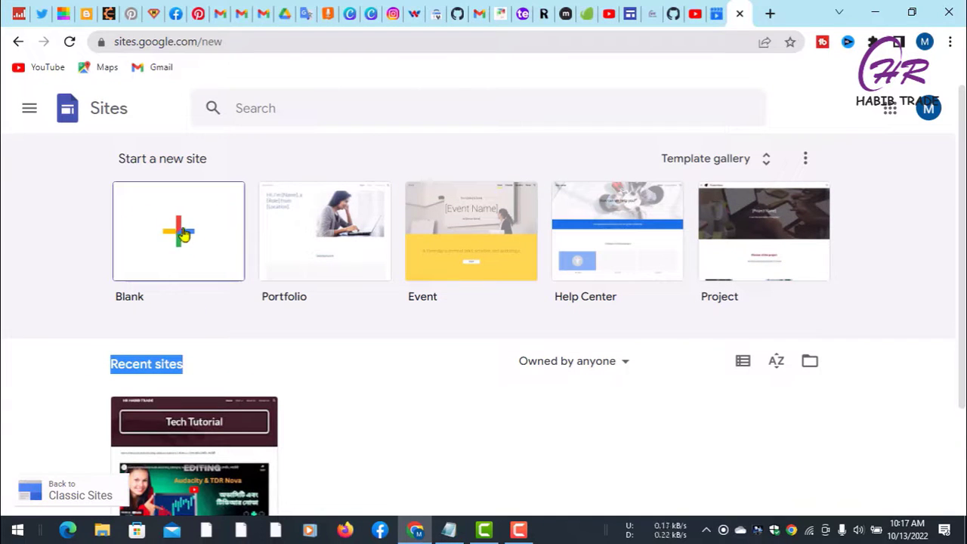
pyautogui.click(178, 234)
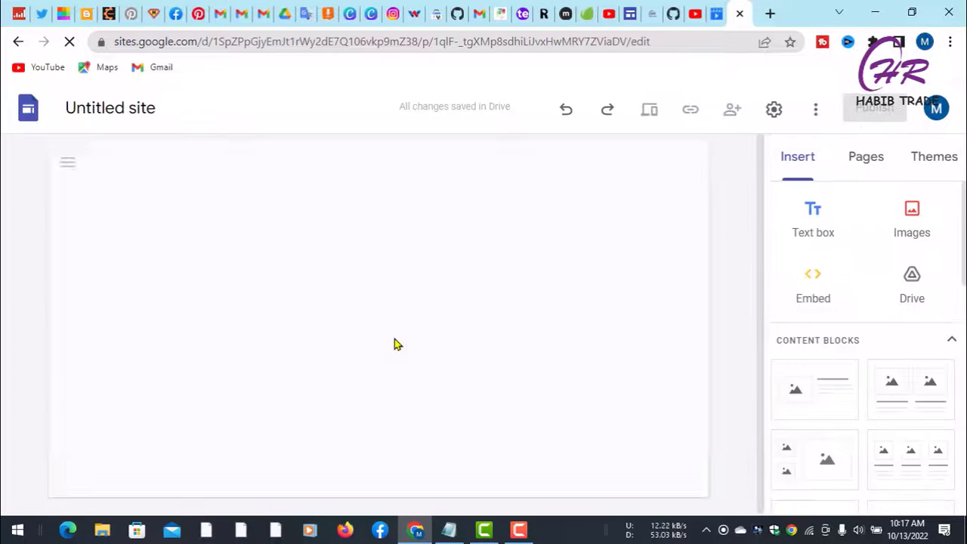
# Examine the blank page's header and empty body area in the site editor.
pyautogui.scroll(-2, 728, 358)
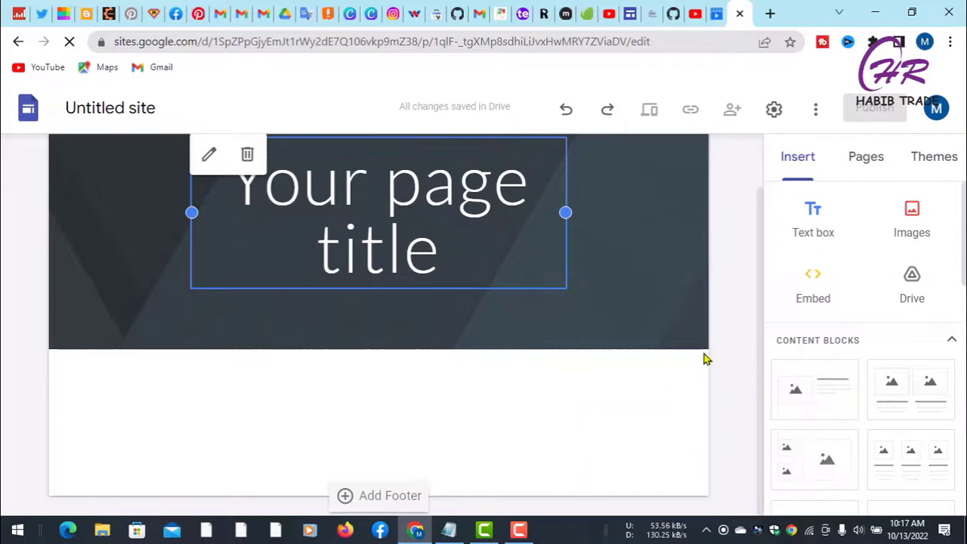
pyautogui.scroll(1, 752, 307)
pyautogui.scroll(-1, 744, 318)
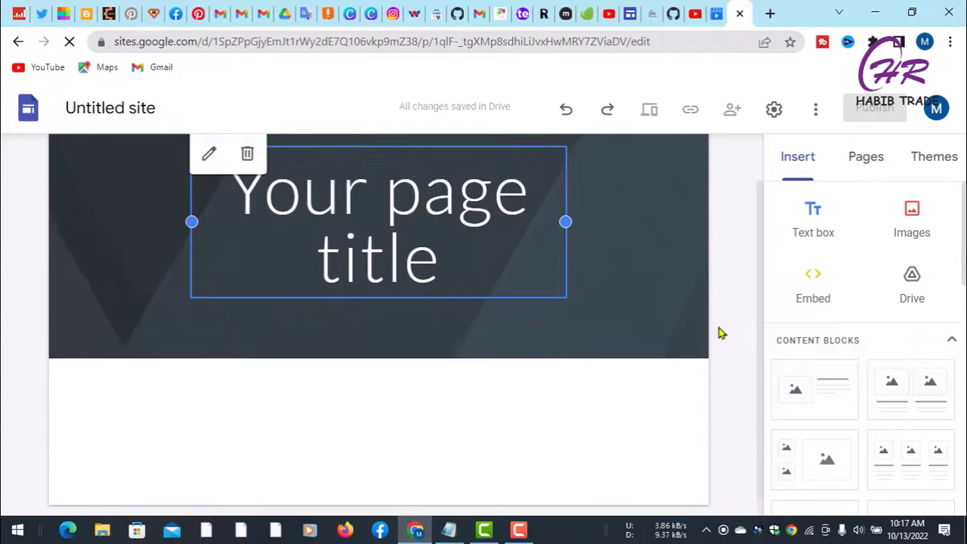
pyautogui.scroll(1, 720, 330)
pyautogui.scroll(-1, 724, 302)
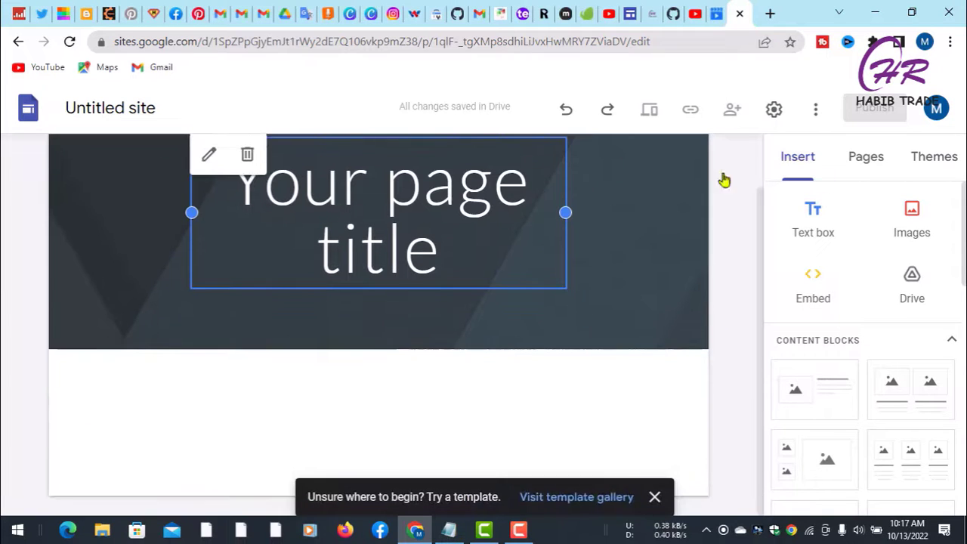
pyautogui.scroll(1, 710, 355)
pyautogui.scroll(-1, 710, 355)
pyautogui.scroll(1, 713, 352)
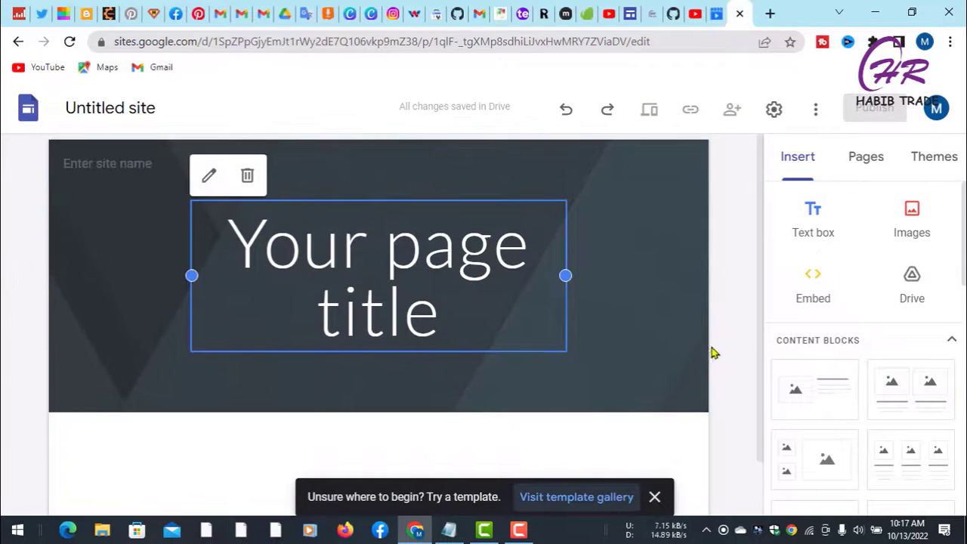
# Replace the placeholder page title in the header with "Test".
pyautogui.click(345, 276)
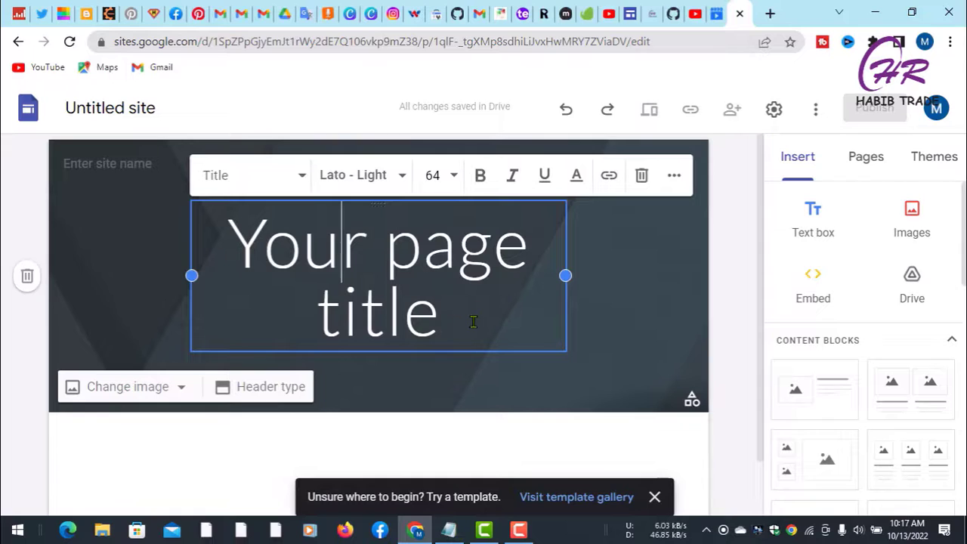
pyautogui.moveTo(462, 319); pyautogui.dragTo(210, 258)
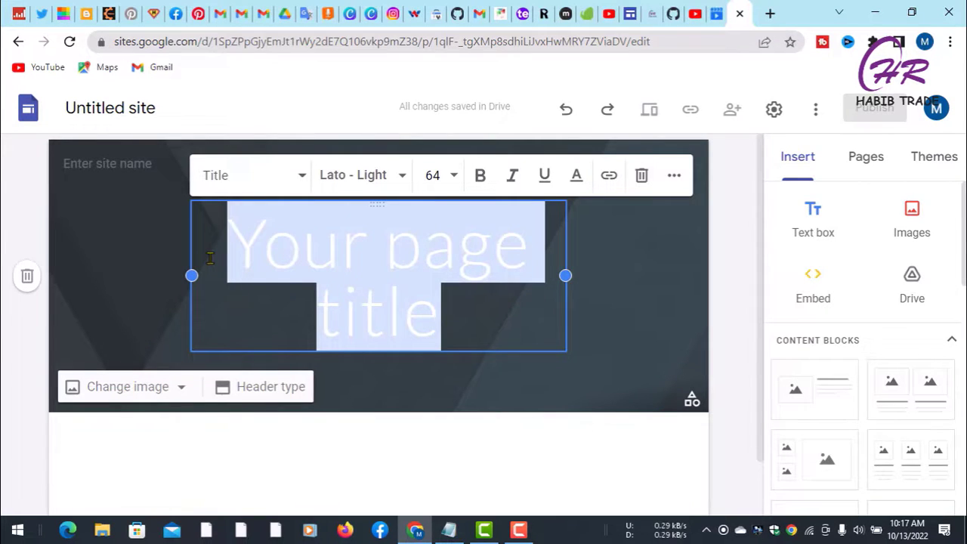
pyautogui.write('Te')
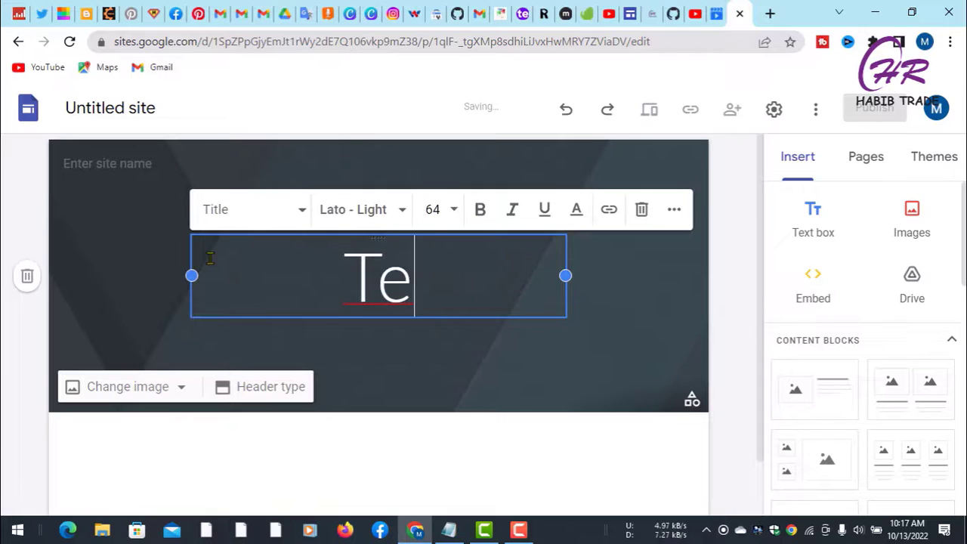
pyautogui.write('s')
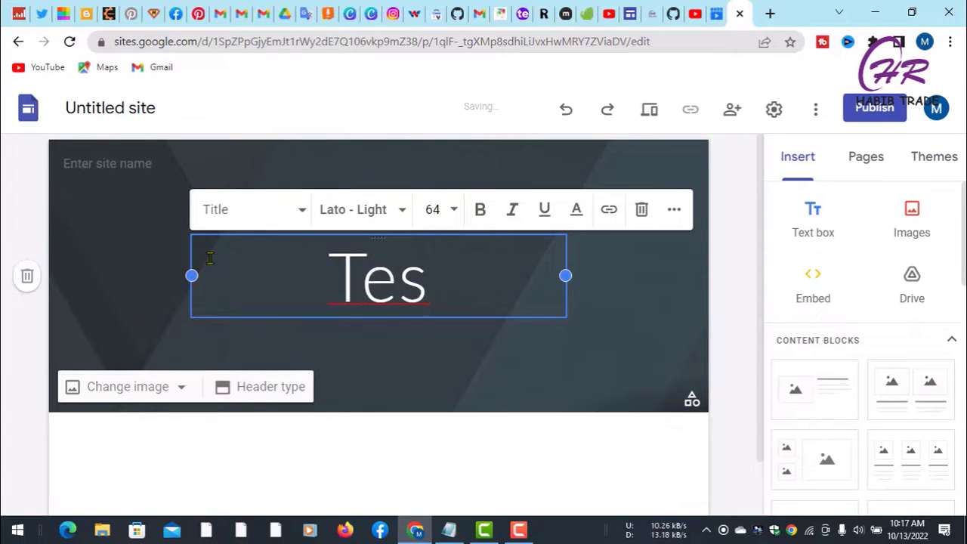
pyautogui.press('BackSpace')
pyautogui.press('BackSpace')
pyautogui.press('BackSpace')
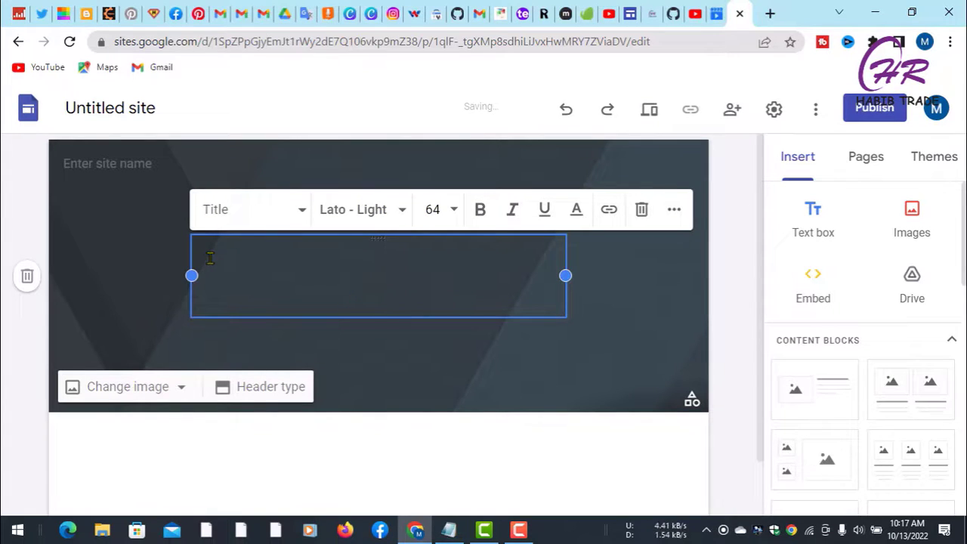
pyautogui.write('test')
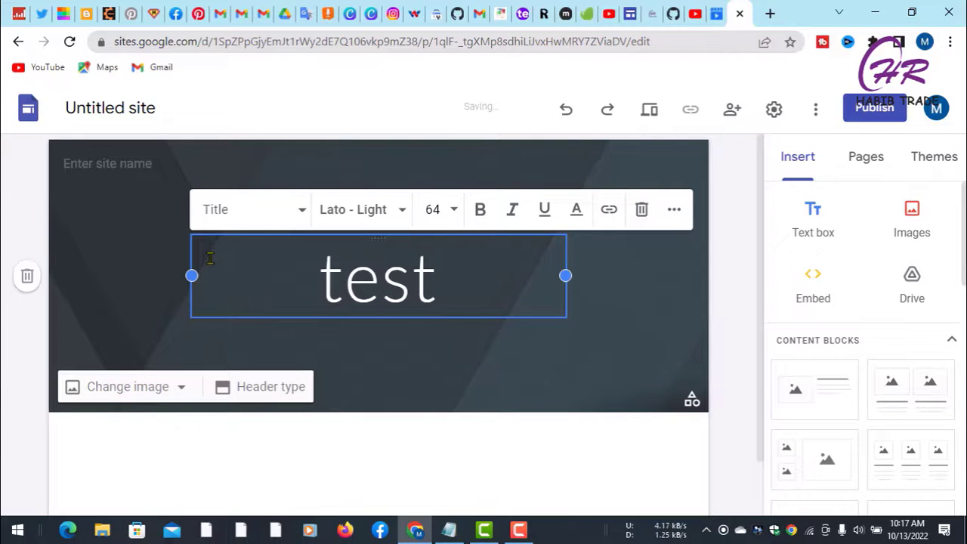
pyautogui.moveTo(345, 276); pyautogui.dragTo(319, 279)
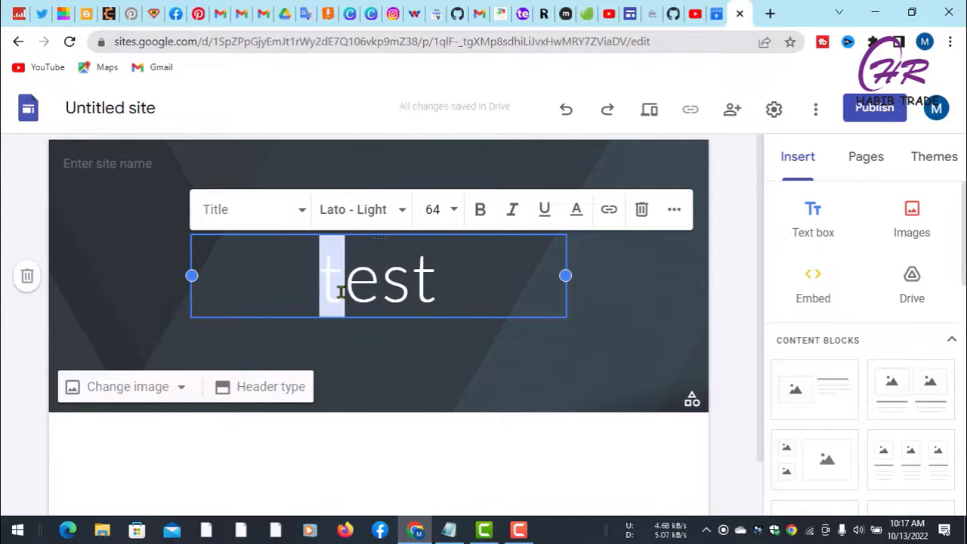
pyautogui.write('T')
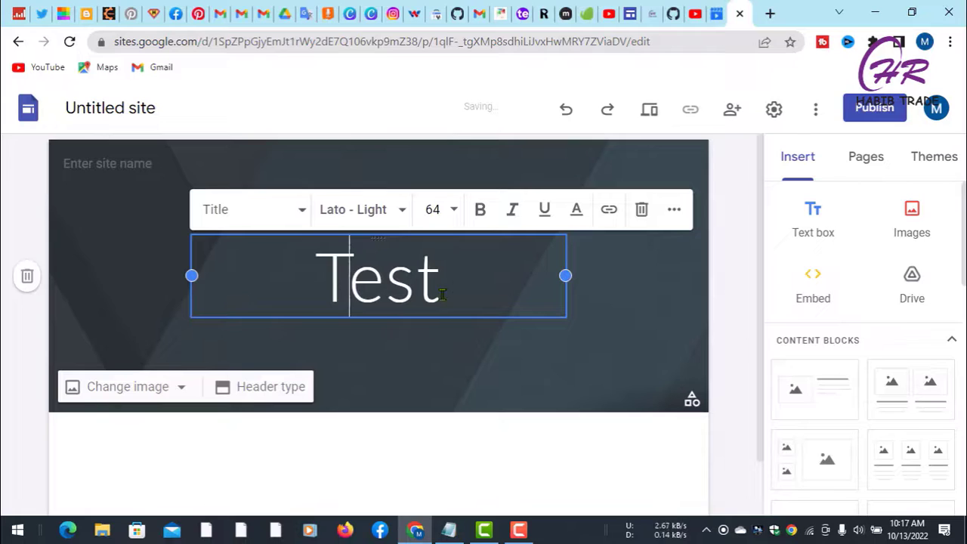
pyautogui.click(639, 282)
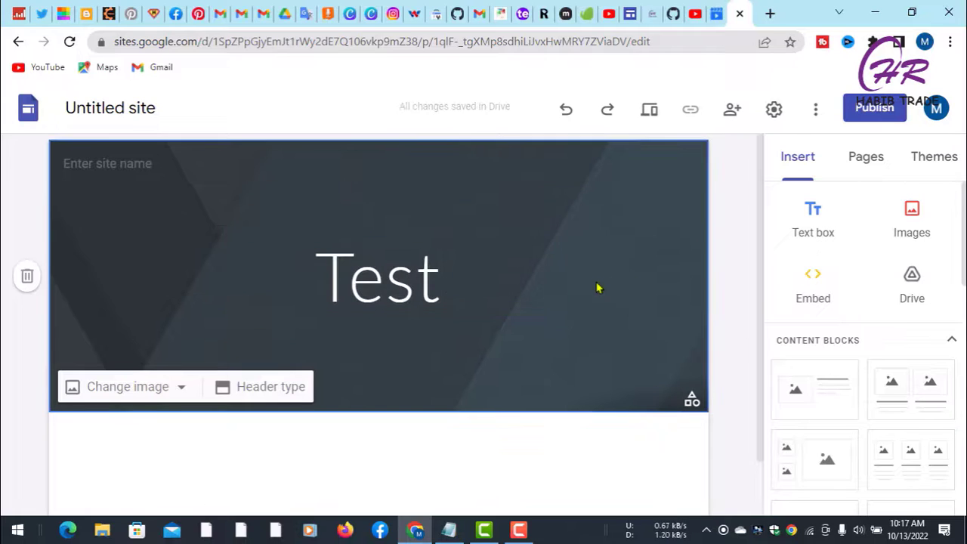
# Change the header image by uploading "Blue Futuristic Gaming Youtube Thumbnail (16)" from the Downloads folder.
pyautogui.scroll(-1, 261, 313)
pyautogui.click(182, 326)
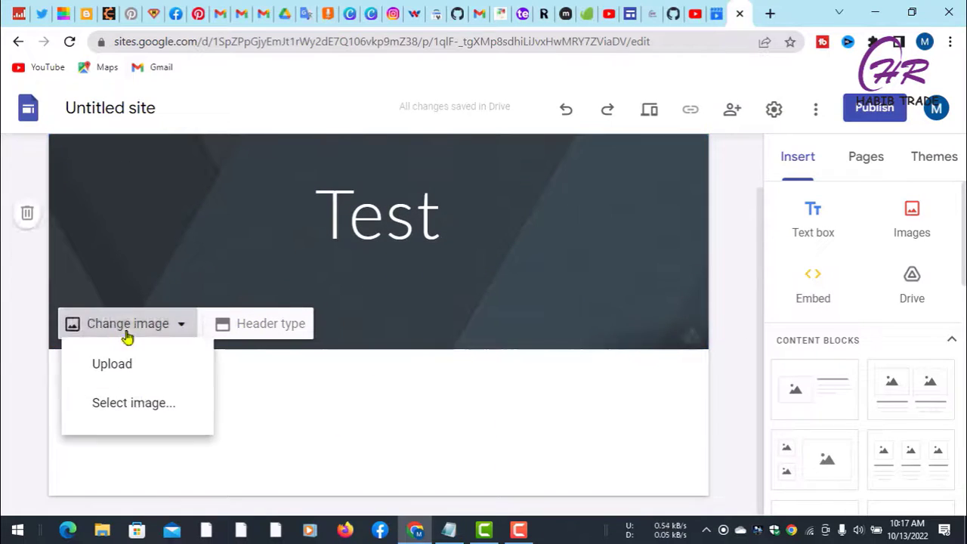
pyautogui.click(133, 377)
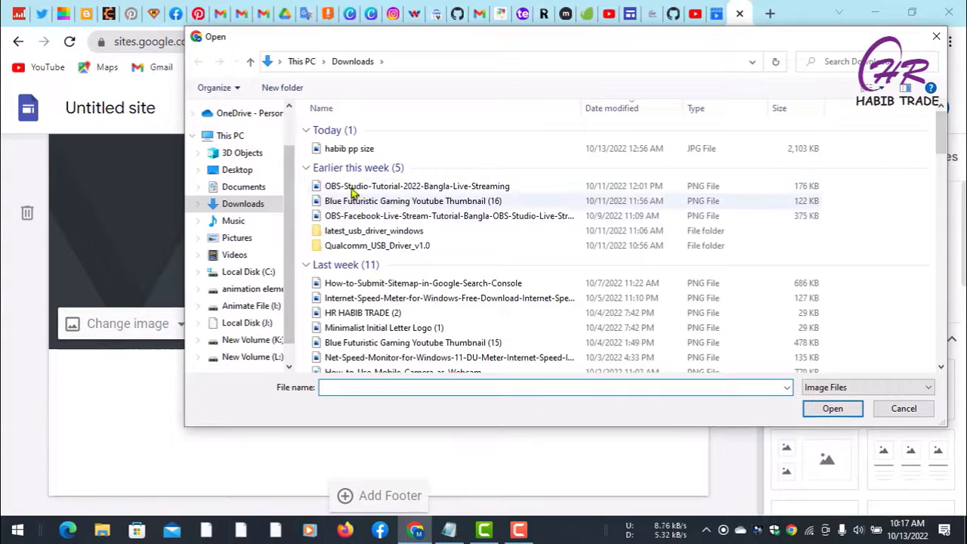
pyautogui.click(243, 187)
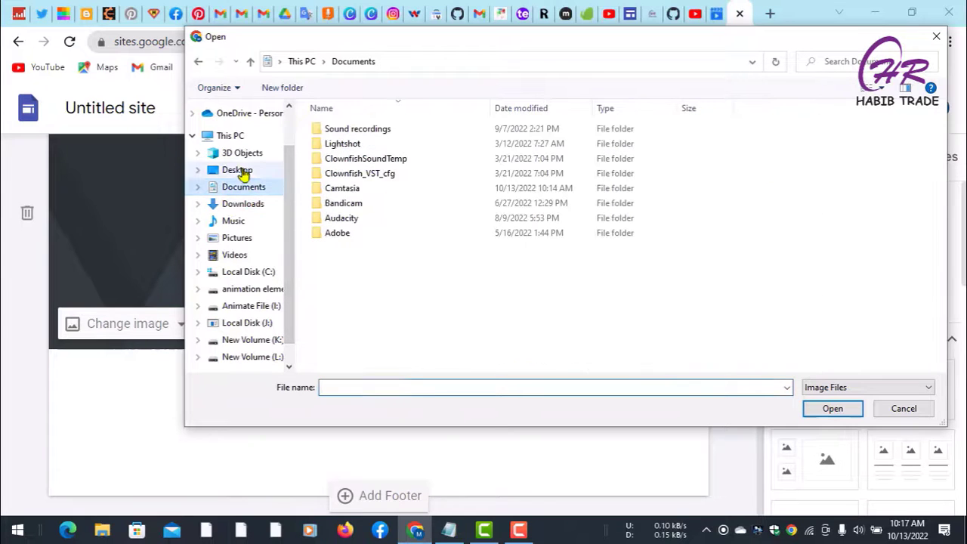
pyautogui.click(244, 209)
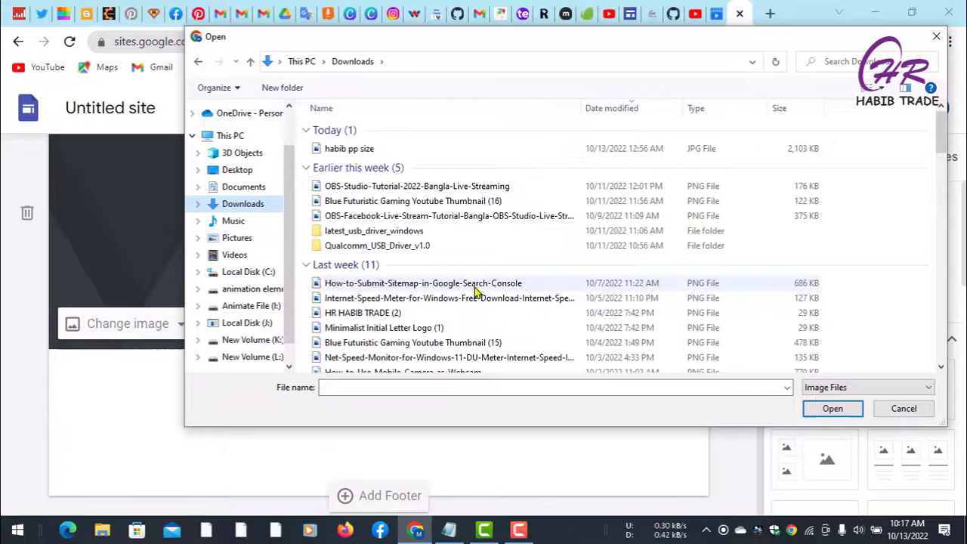
pyautogui.click(380, 203)
pyautogui.click(831, 408)
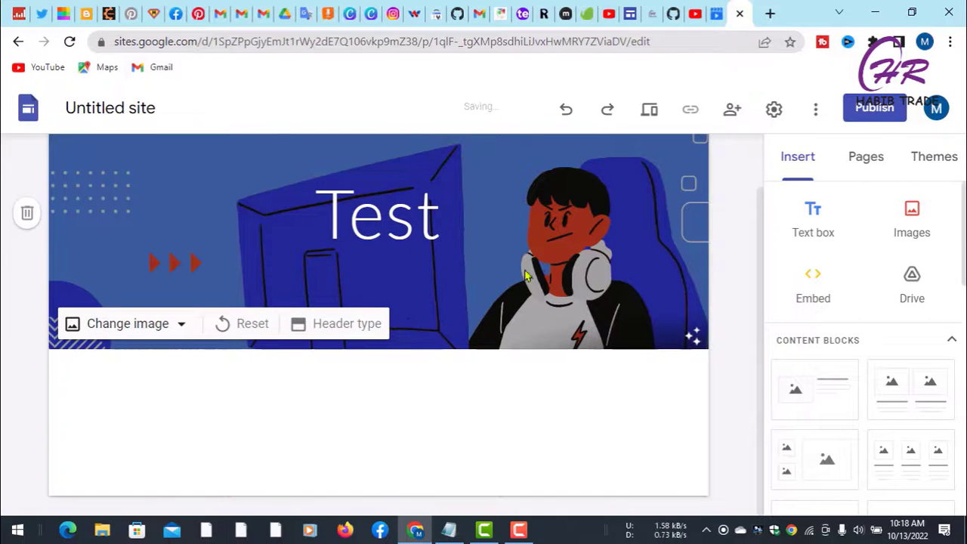
# Review the page with its new header image and the content blocks available for insertion.
pyautogui.scroll(1, 468, 328)
pyautogui.scroll(-1, 521, 322)
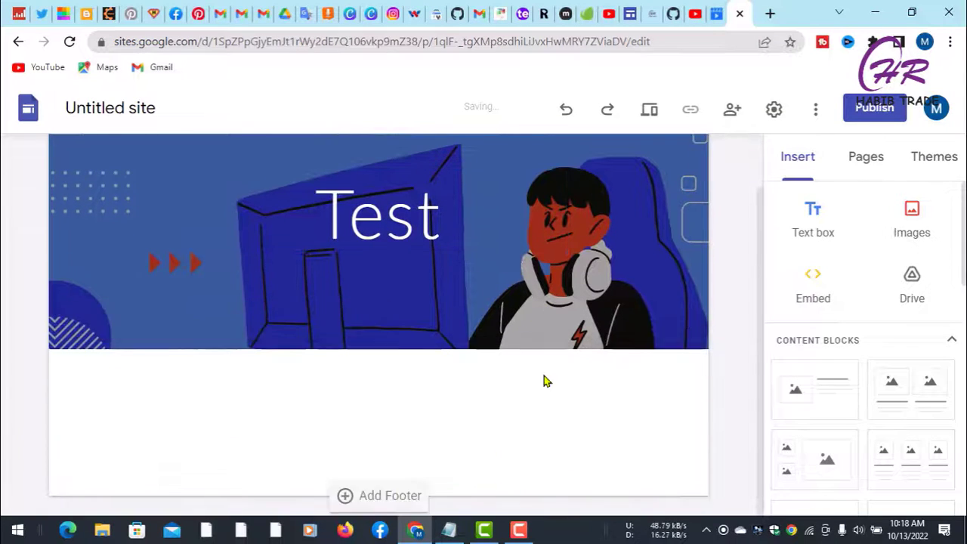
pyautogui.scroll(1, 547, 380)
pyautogui.scroll(-2, 852, 207)
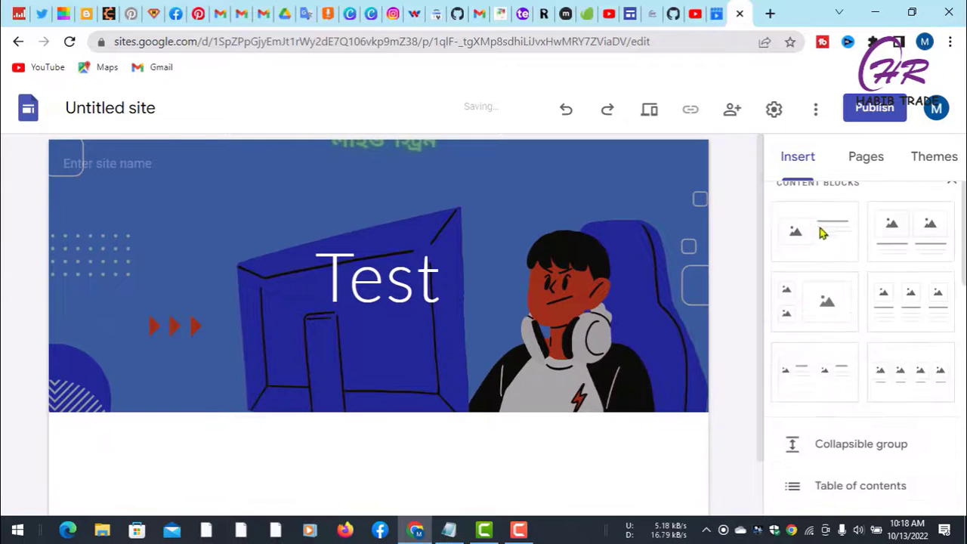
pyautogui.scroll(2, 844, 222)
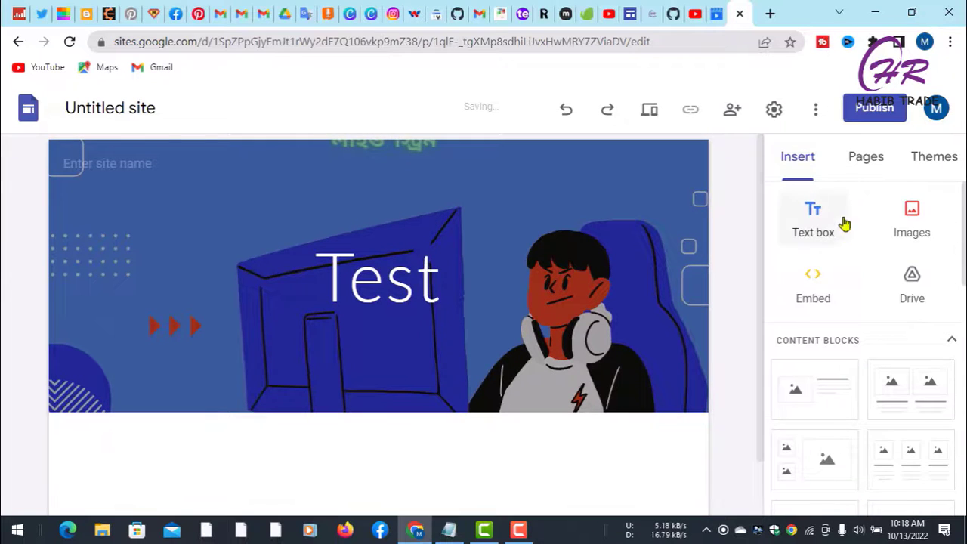
# Browse the site's available themes, from Simple and Aristotle to Diplomat, Vision and Level.
pyautogui.click(864, 157)
pyautogui.click(937, 160)
pyautogui.scroll(-5, 874, 276)
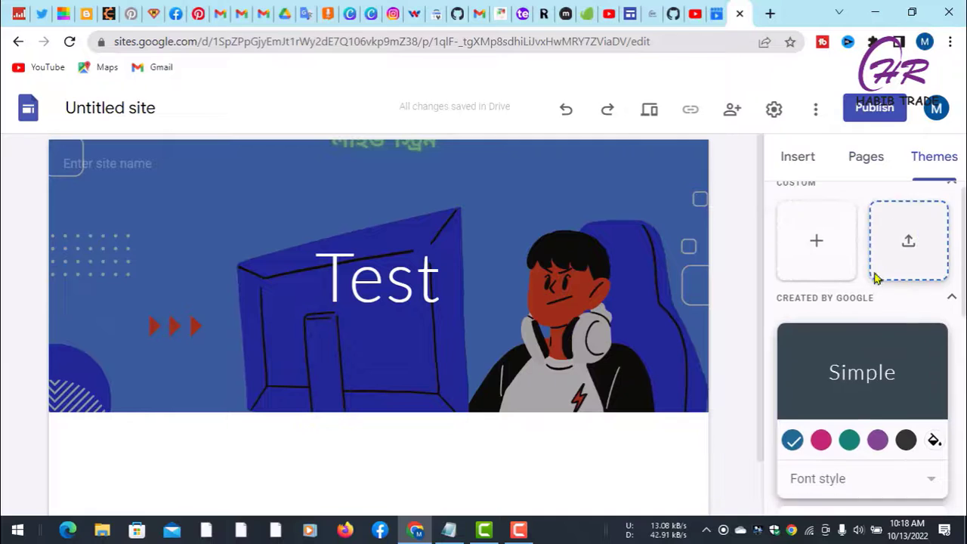
pyautogui.scroll(-1, 879, 316)
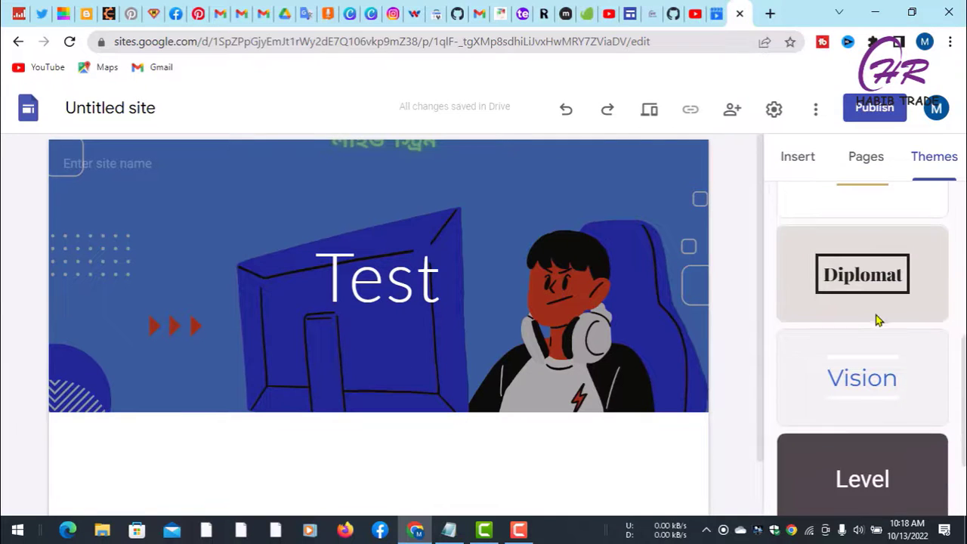
pyautogui.scroll(6, 879, 317)
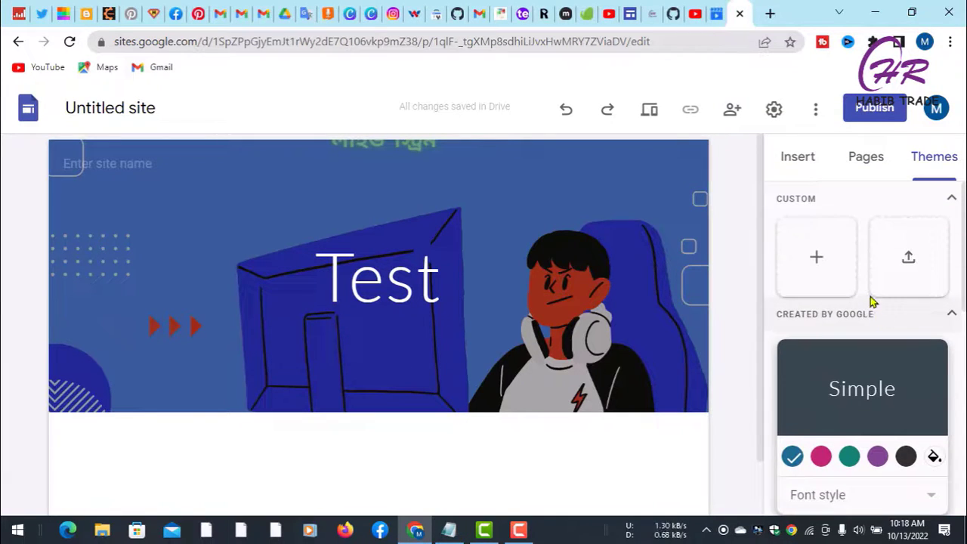
pyautogui.scroll(-2, 901, 328)
pyautogui.scroll(-3, 911, 384)
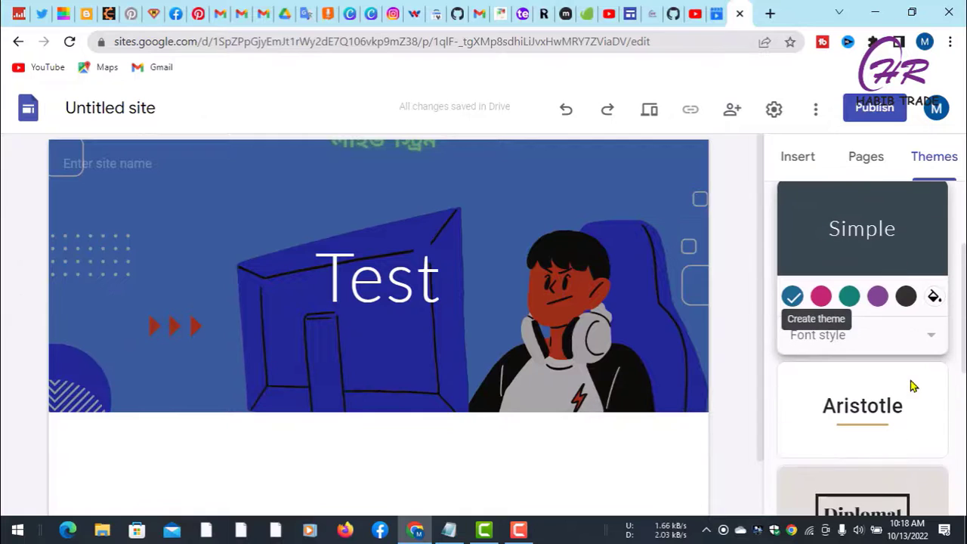
pyautogui.scroll(2, 915, 386)
pyautogui.scroll(1, 927, 389)
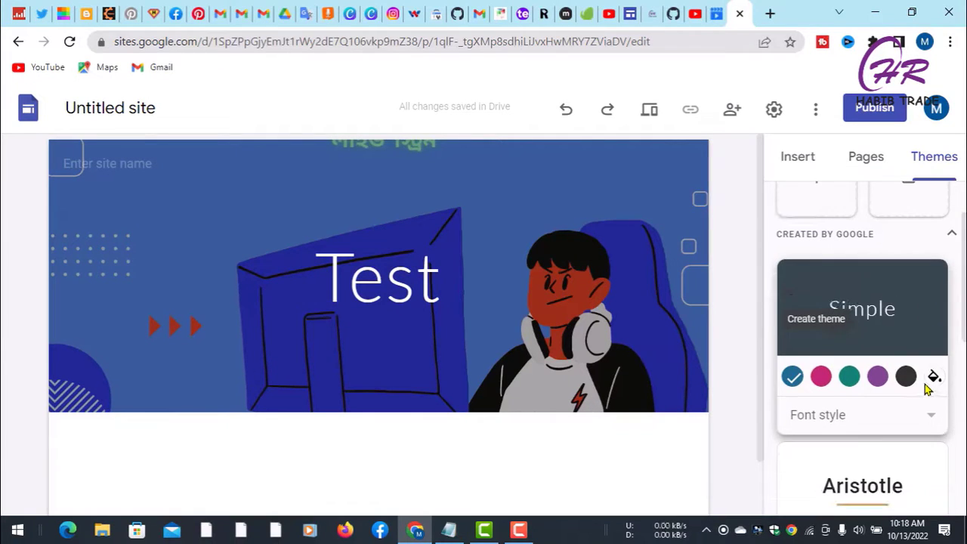
# Try the purple colour variant of the Simple theme on the site.
pyautogui.click(823, 377)
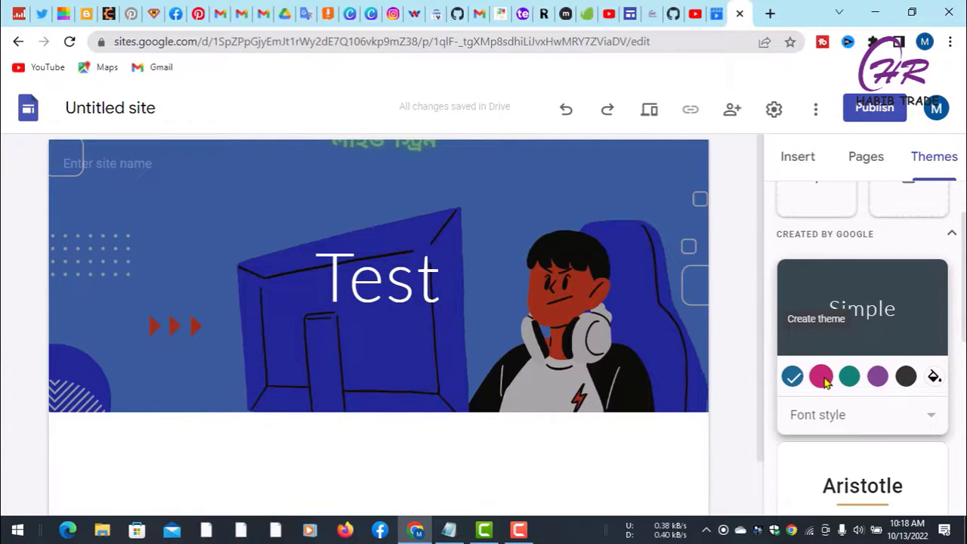
pyautogui.click(877, 376)
# Apply the Aristotle theme to the site and look over the remaining themes.
pyautogui.scroll(-2, 896, 374)
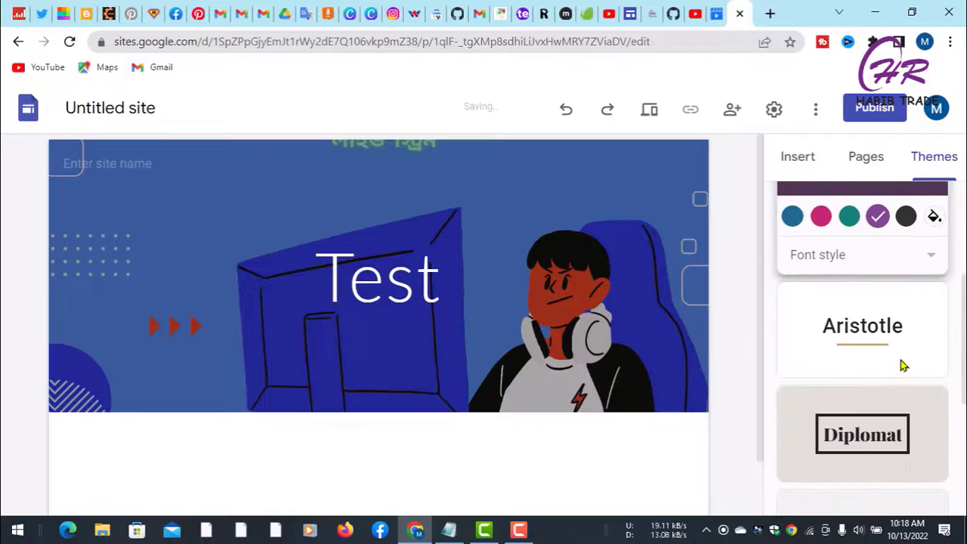
pyautogui.click(860, 338)
pyautogui.scroll(3, 884, 358)
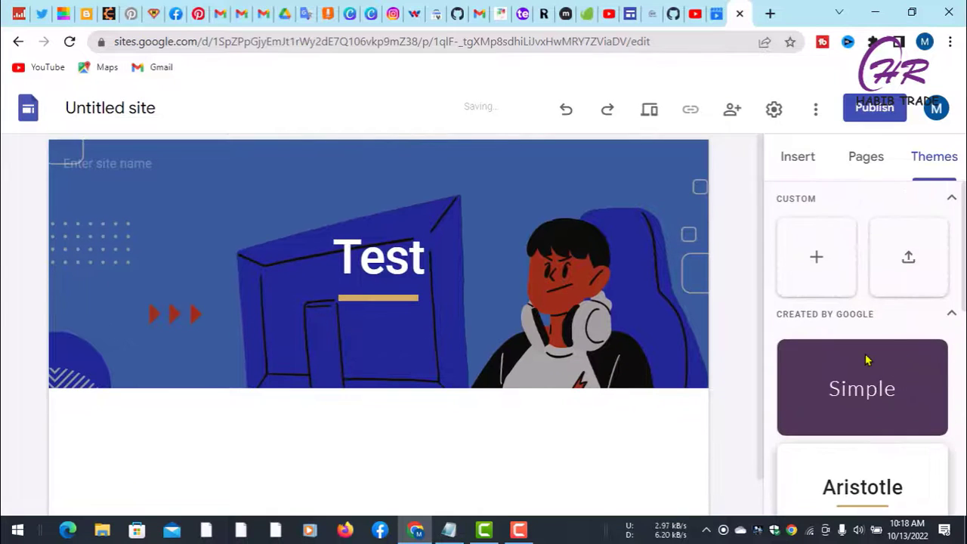
pyautogui.scroll(-5, 892, 346)
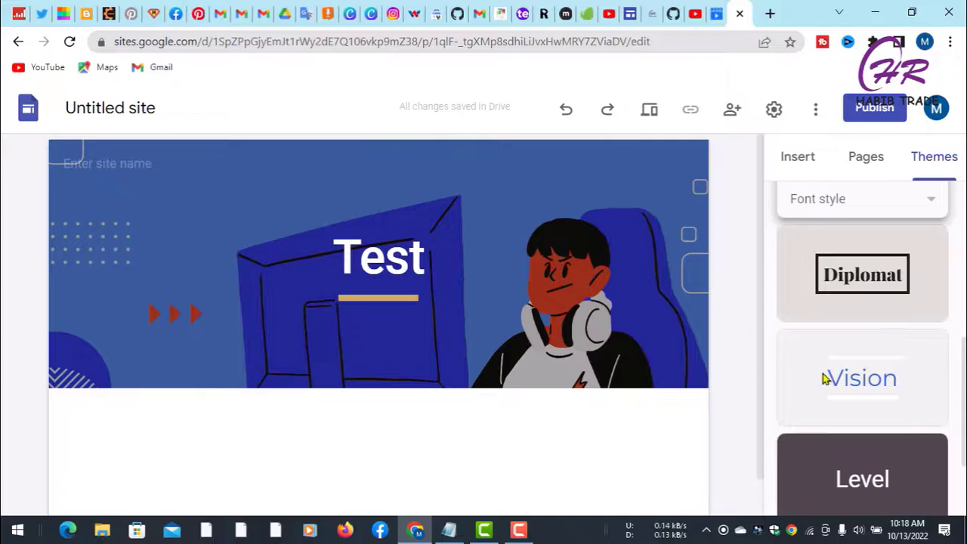
pyautogui.scroll(5, 888, 374)
# Add a subpage named "contract us" under the Home page.
pyautogui.click(864, 157)
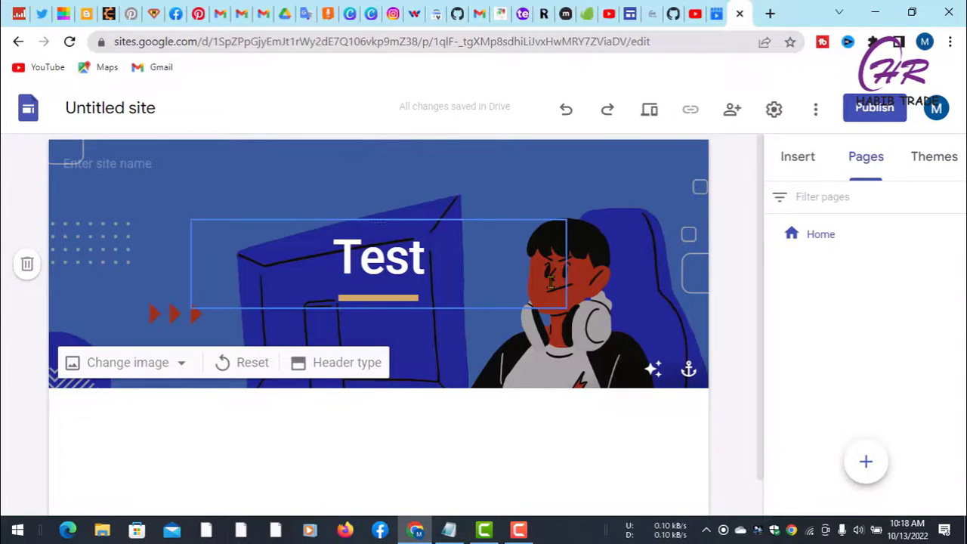
pyautogui.scroll(-1, 486, 401)
pyautogui.scroll(1, 521, 352)
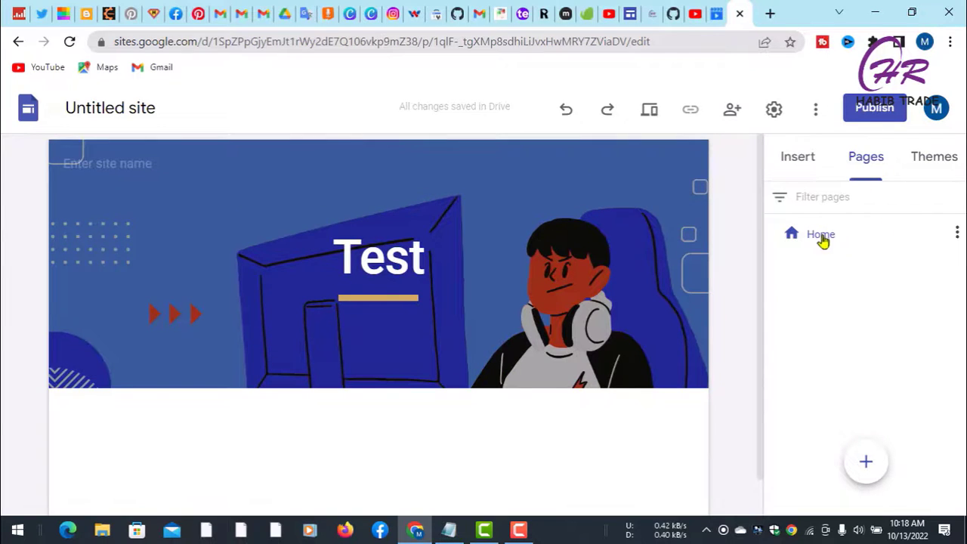
pyautogui.click(954, 236)
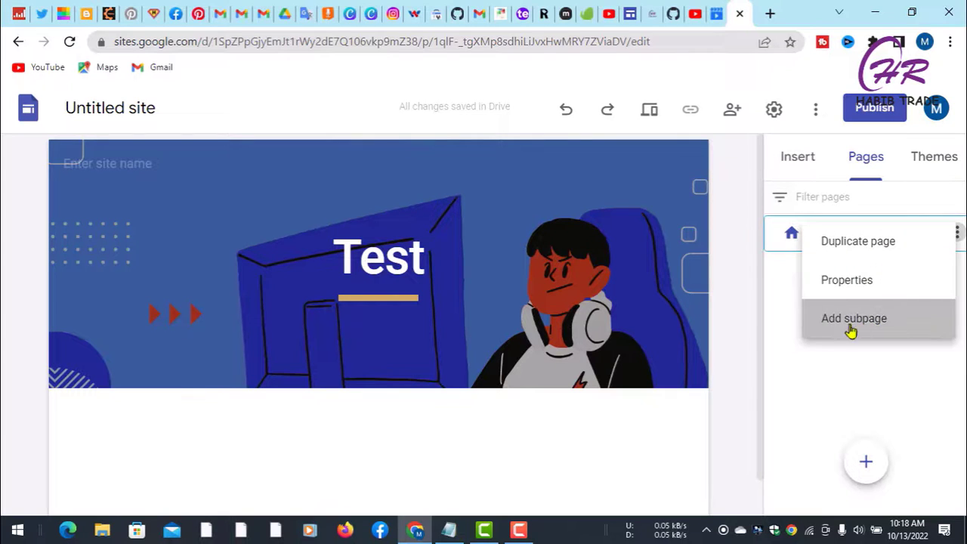
pyautogui.click(854, 319)
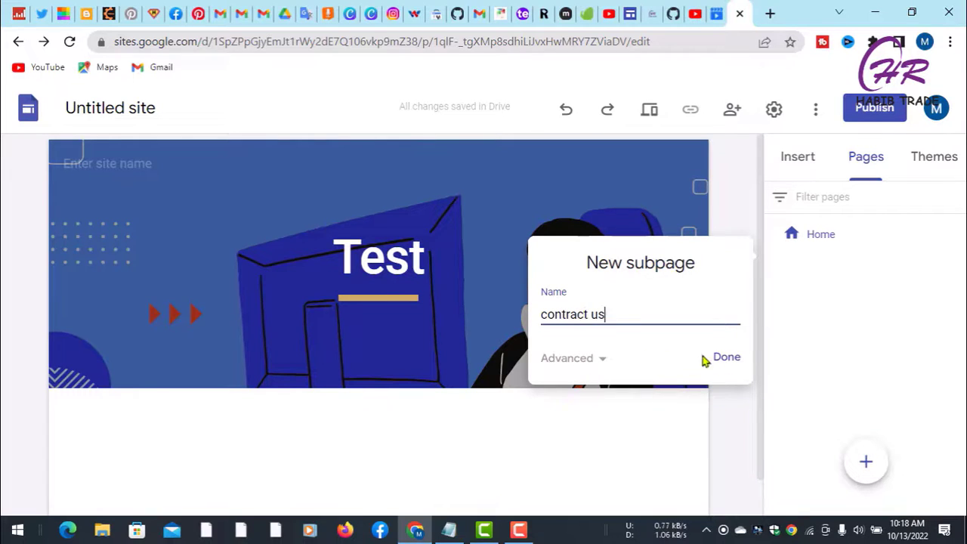
pyautogui.click(739, 359)
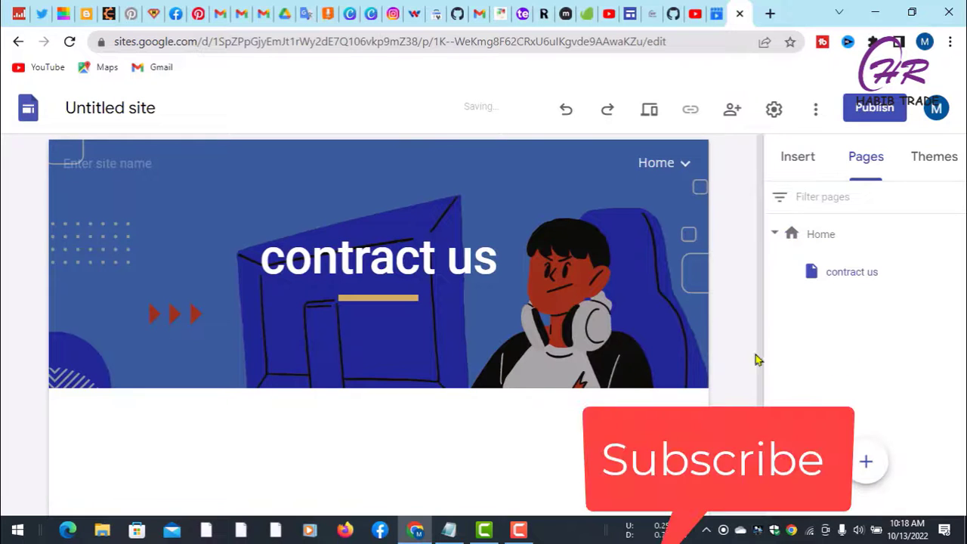
# Check how the "contract us" subpage sits in the site navigation and delete it.
pyautogui.click(380, 260)
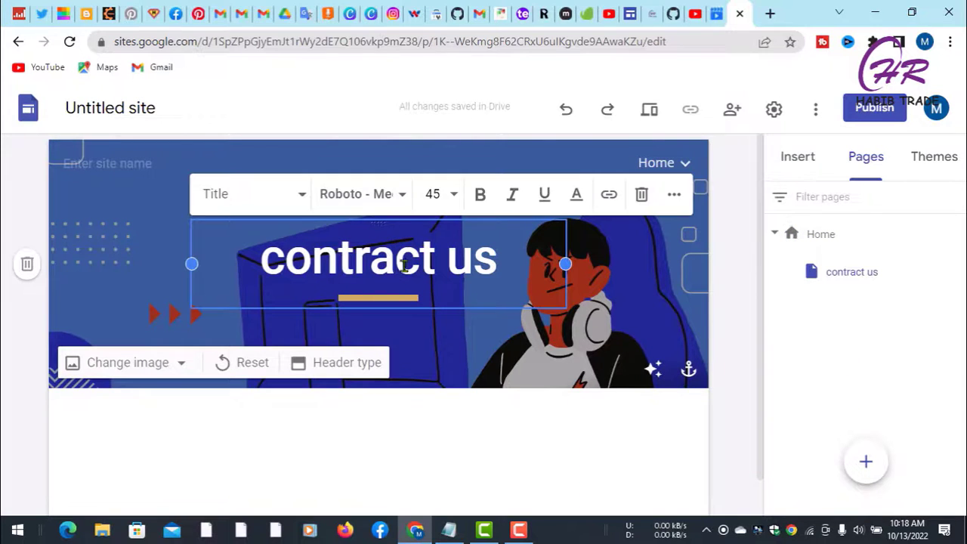
pyautogui.click(872, 278)
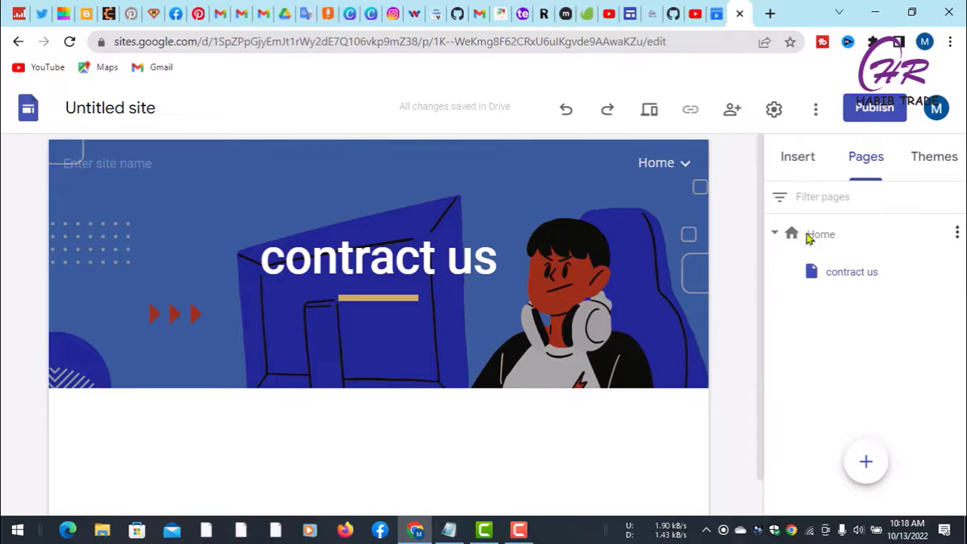
pyautogui.click(684, 167)
pyautogui.click(684, 167)
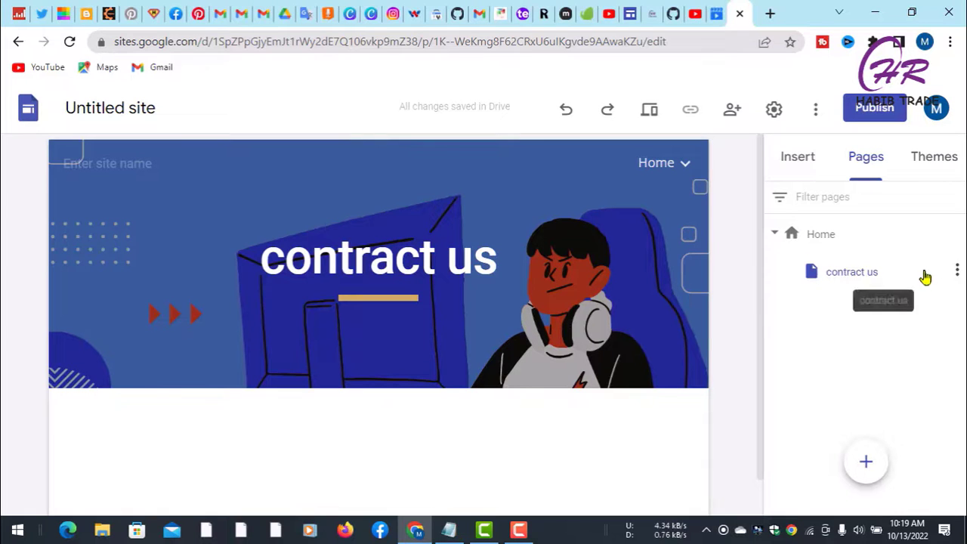
pyautogui.click(954, 271)
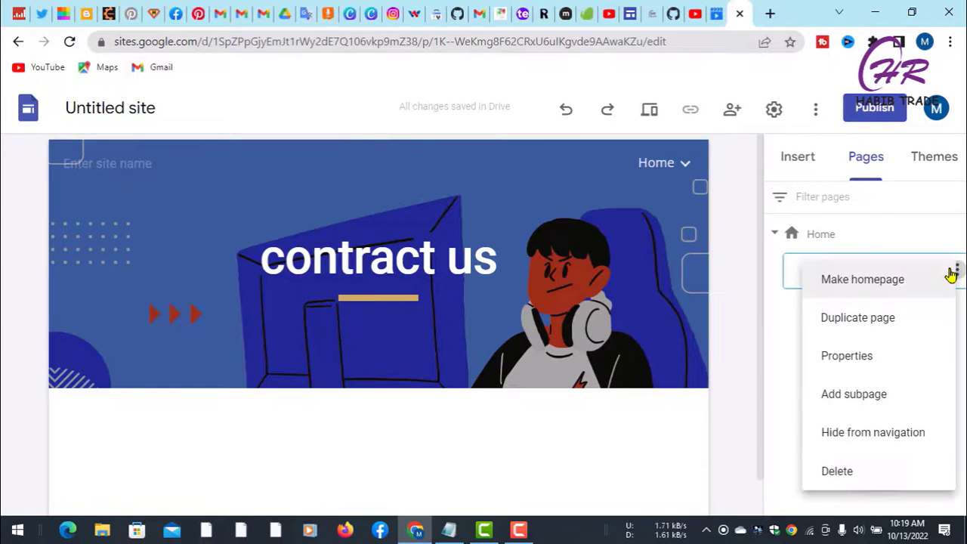
pyautogui.click(840, 470)
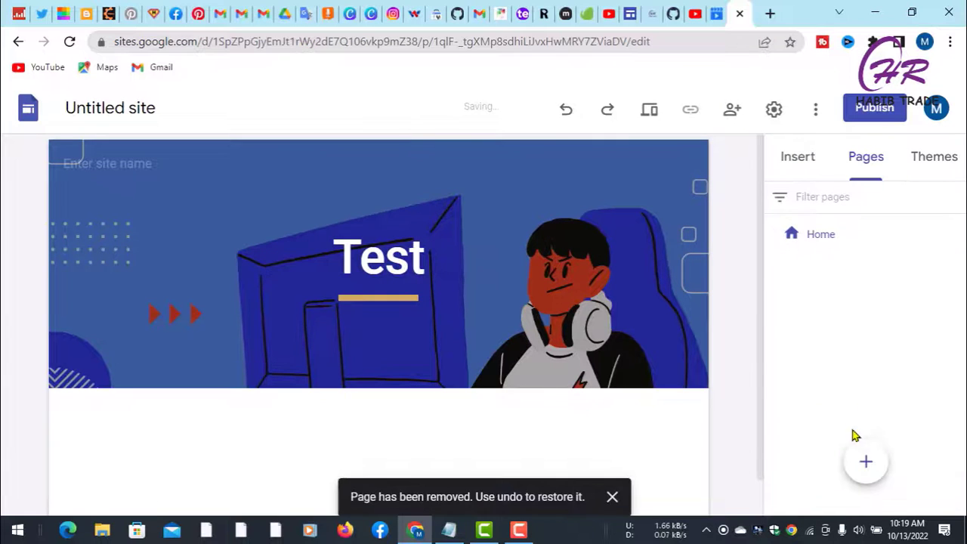
# Add three top-level pages to the site, named "Contact us", "About us" and "Post".
pyautogui.click(866, 461)
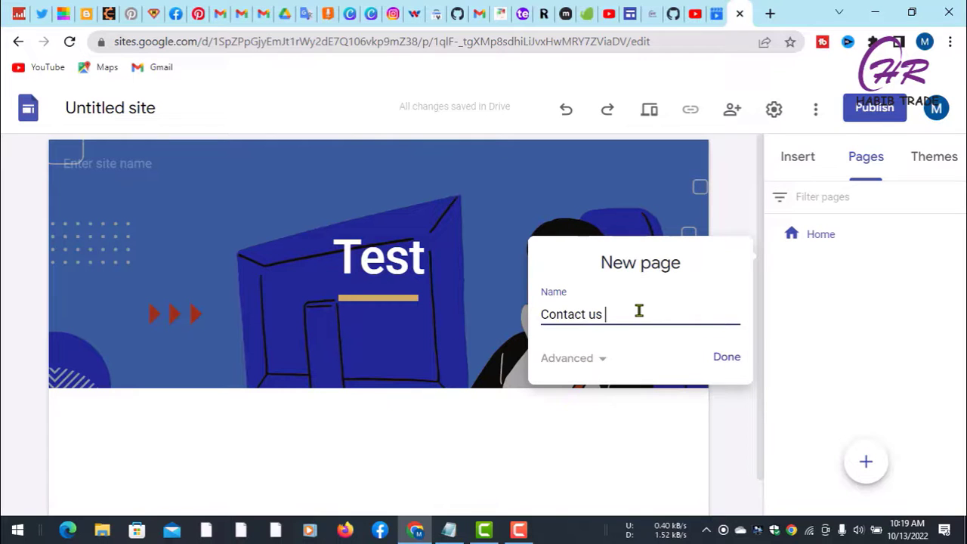
pyautogui.click(726, 358)
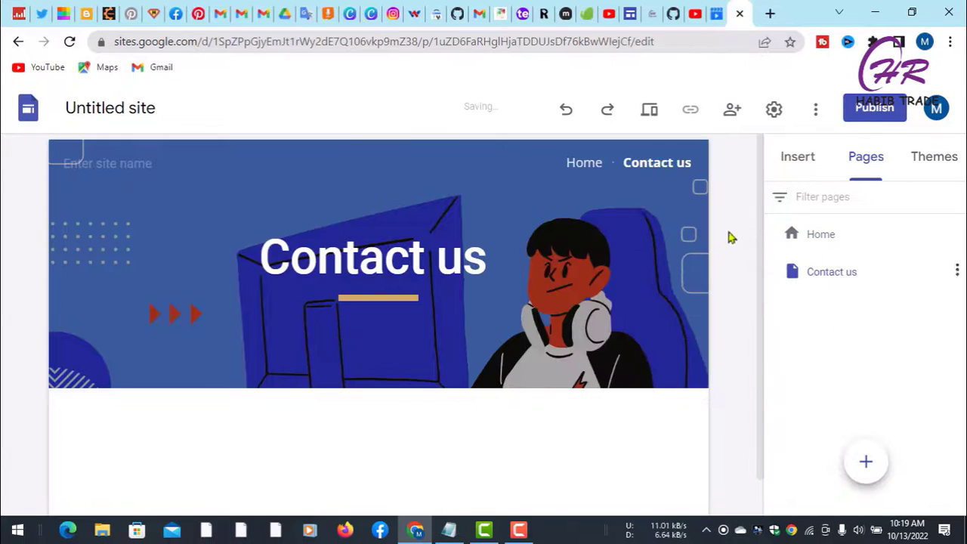
pyautogui.click(868, 460)
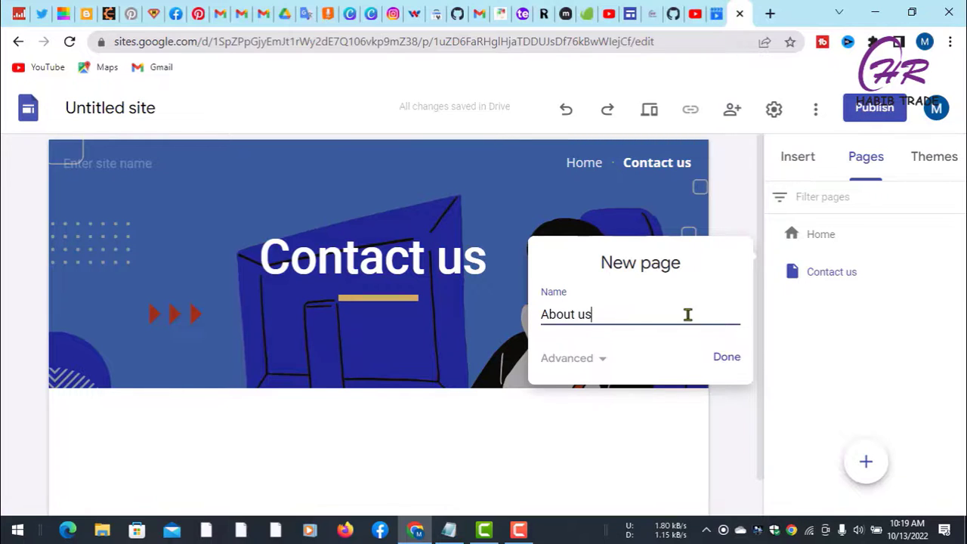
pyautogui.click(726, 357)
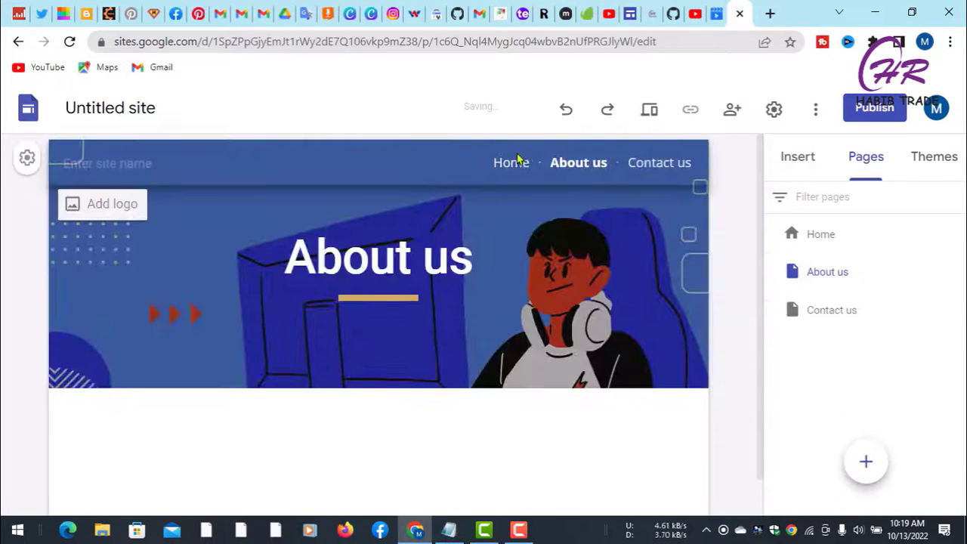
pyautogui.click(867, 460)
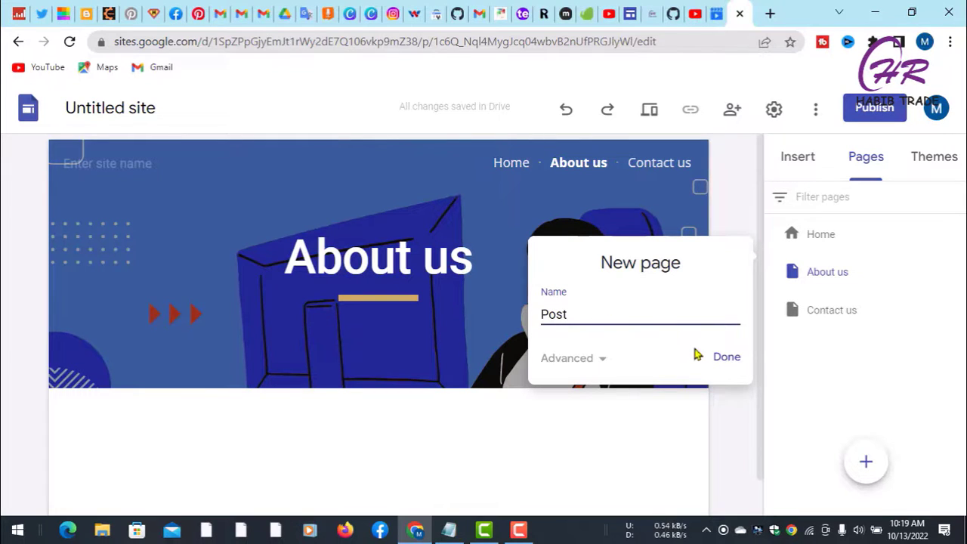
pyautogui.click(729, 365)
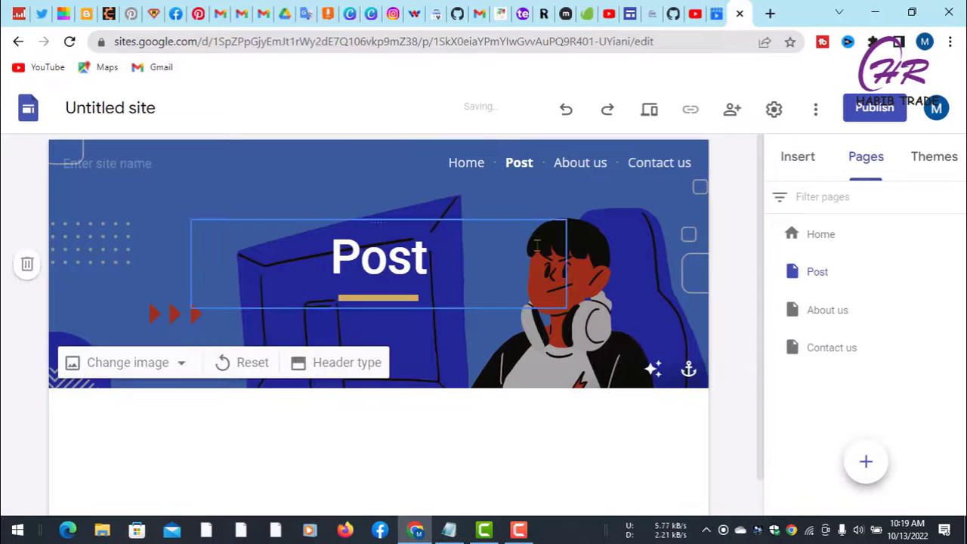
# Add a subpage under the Post page with its name spelled "test tutorial".
pyautogui.click(450, 163)
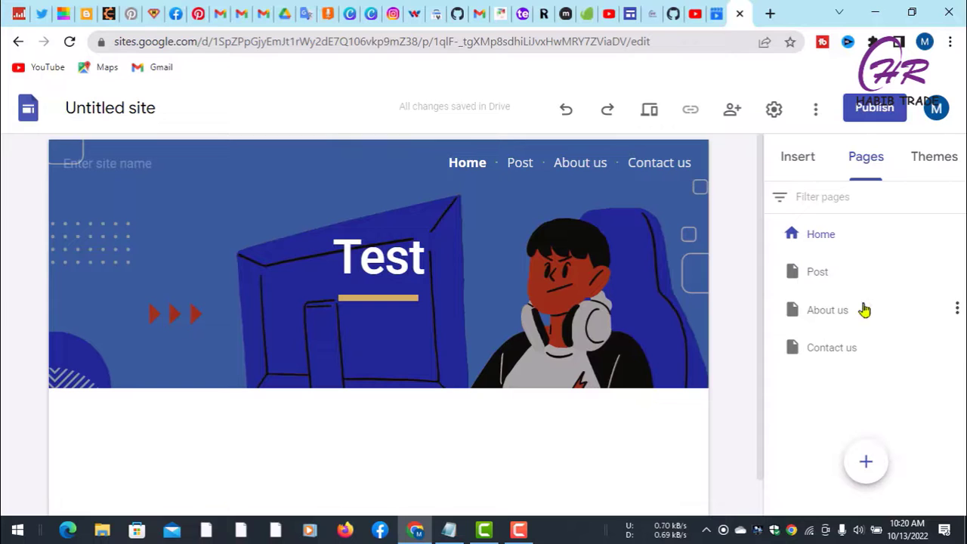
pyautogui.click(519, 165)
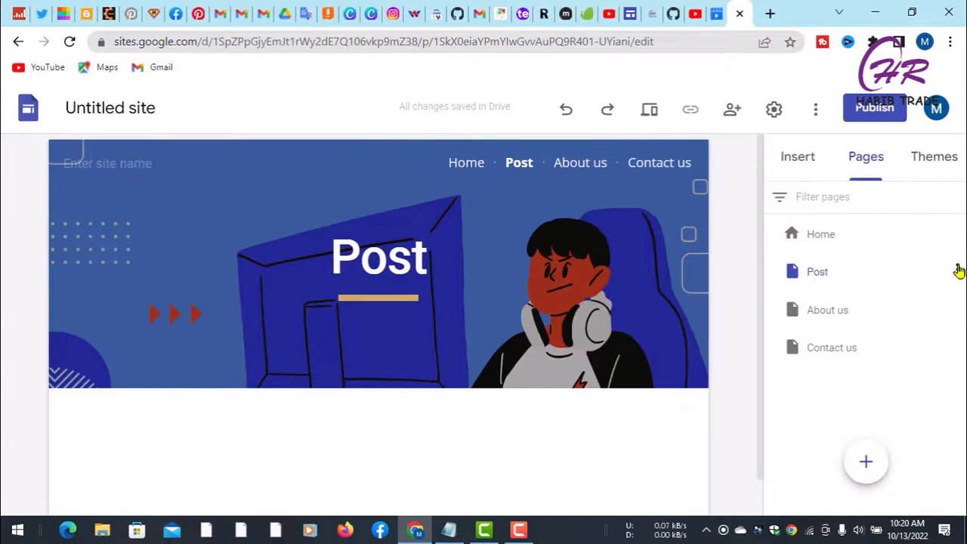
pyautogui.click(958, 272)
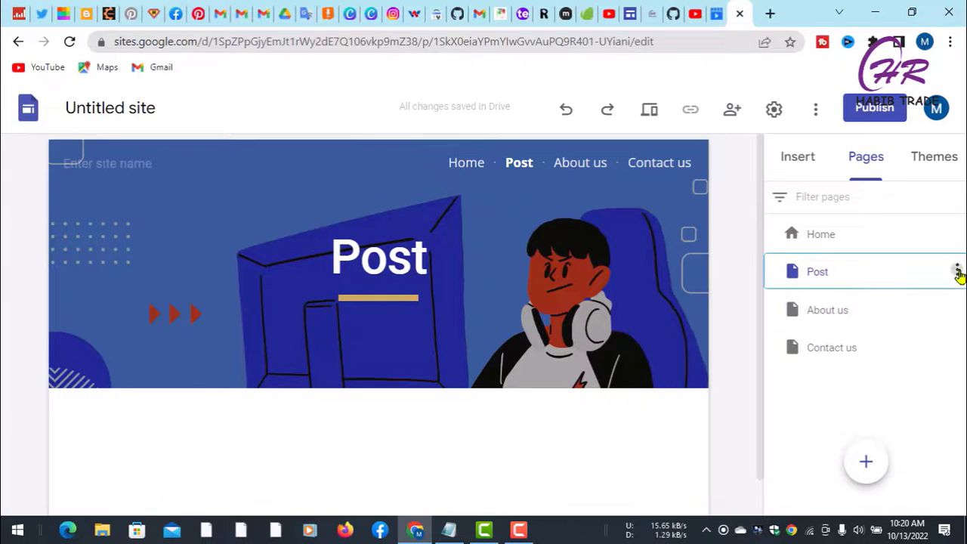
pyautogui.click(957, 272)
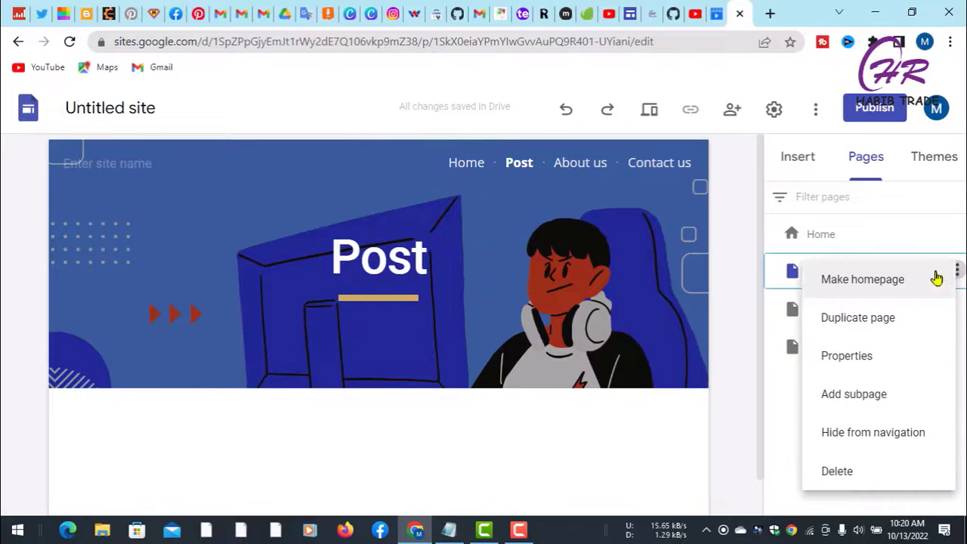
pyautogui.click(855, 394)
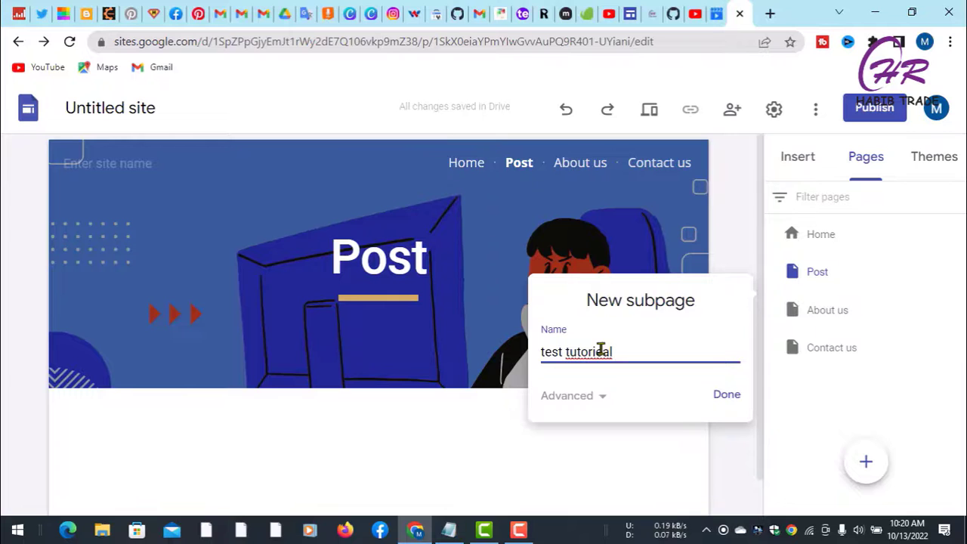
pyautogui.rightClick(601, 349)
pyautogui.click(675, 162)
pyautogui.click(726, 395)
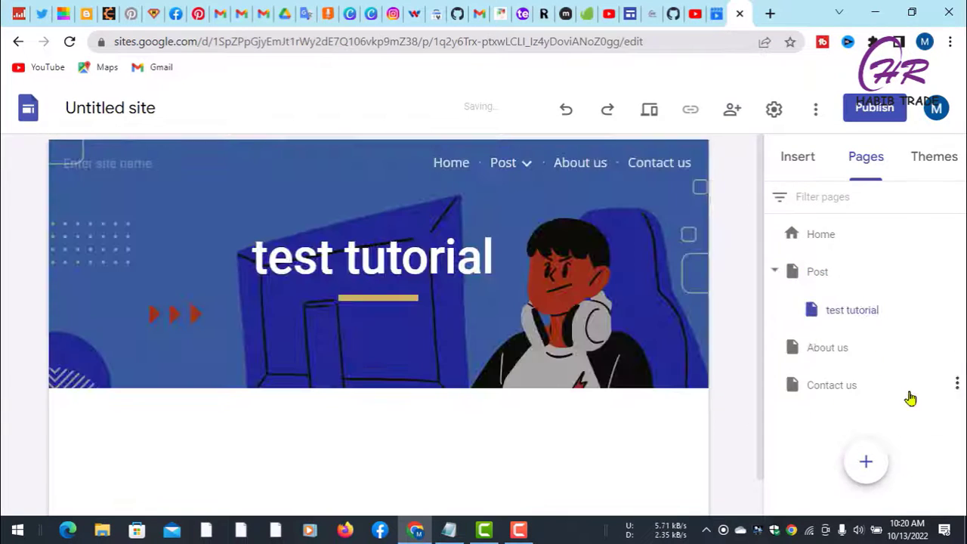
# Check the Post entry's submenu in the site navigation and the title of the "test tutorial" subpage.
pyautogui.moveTo(522, 165)
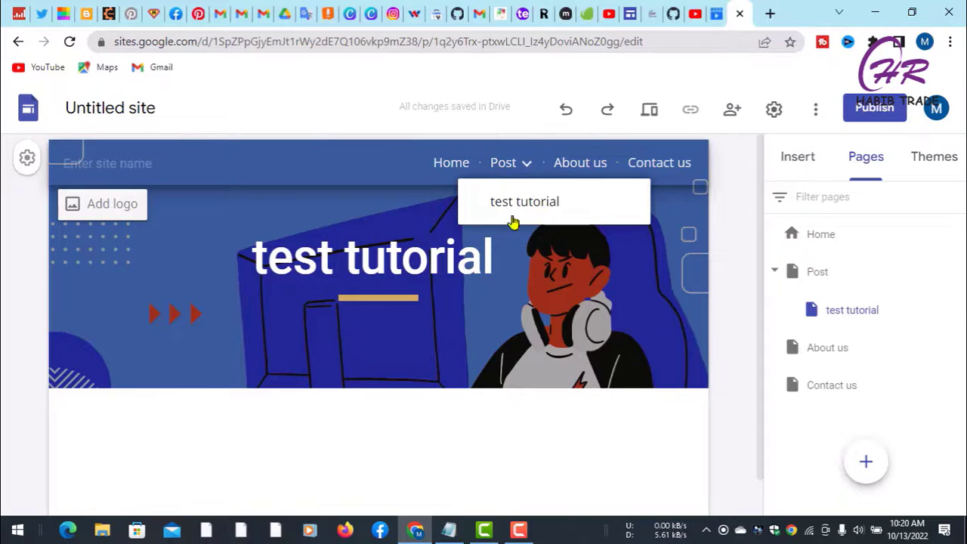
pyautogui.moveTo(952, 317)
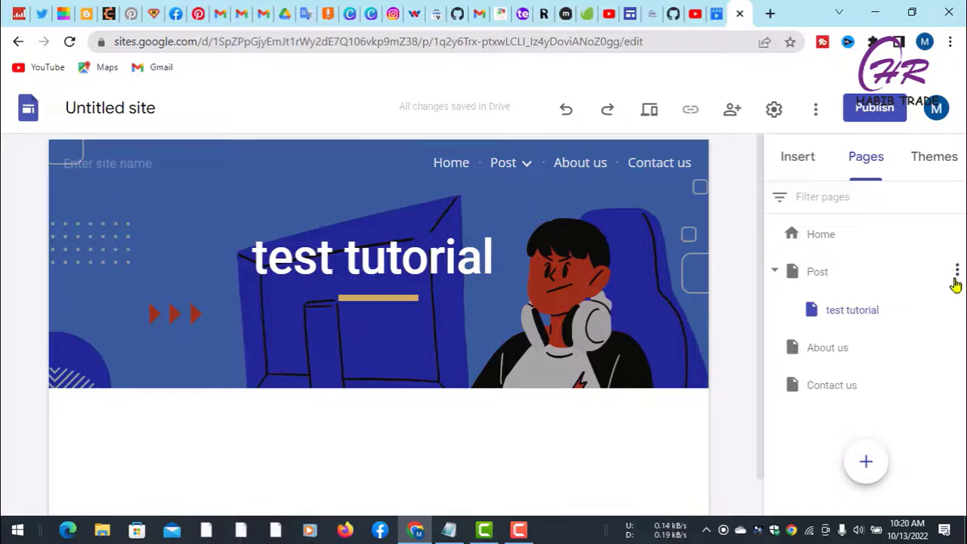
pyautogui.scroll(-1, 449, 240)
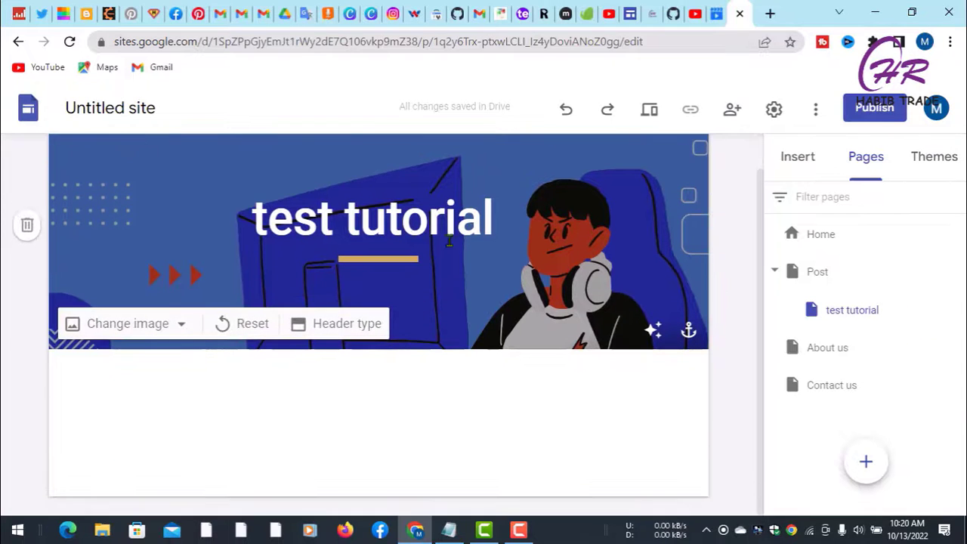
pyautogui.click(451, 241)
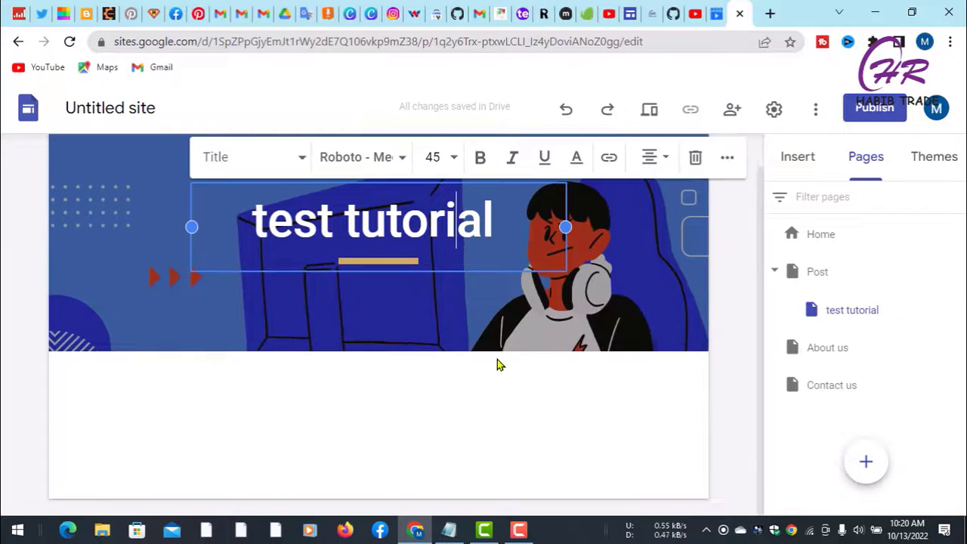
# Browse the ready-made themes available for the site, including Simple, Aristotle, Diplomat and Vision.
pyautogui.scroll(1, 487, 340)
pyautogui.scroll(-1, 486, 377)
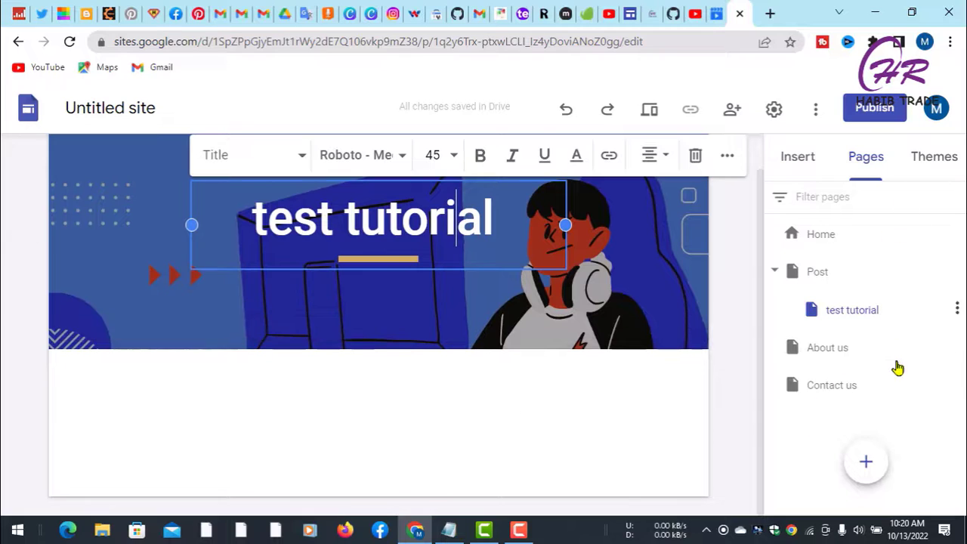
pyautogui.click(930, 159)
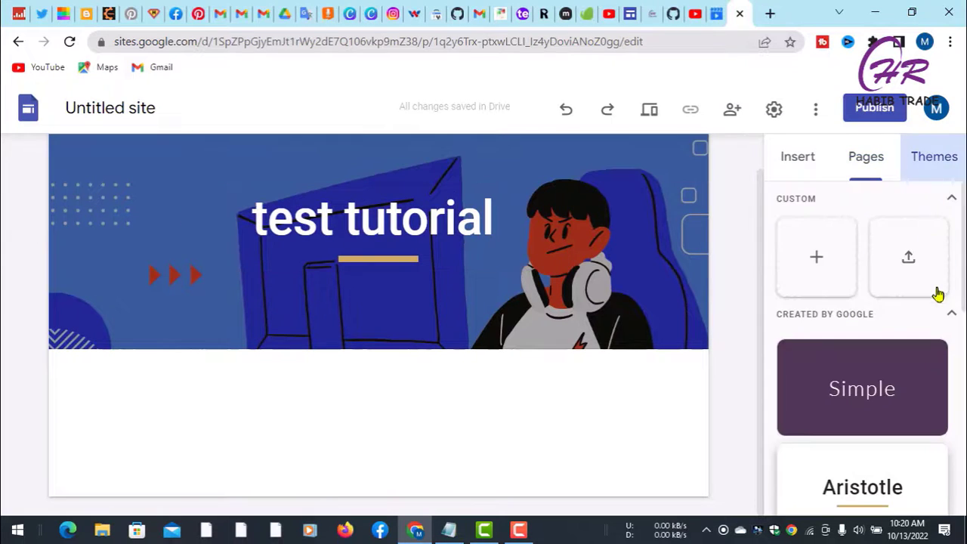
pyautogui.scroll(-2, 891, 318)
pyautogui.scroll(-2, 870, 332)
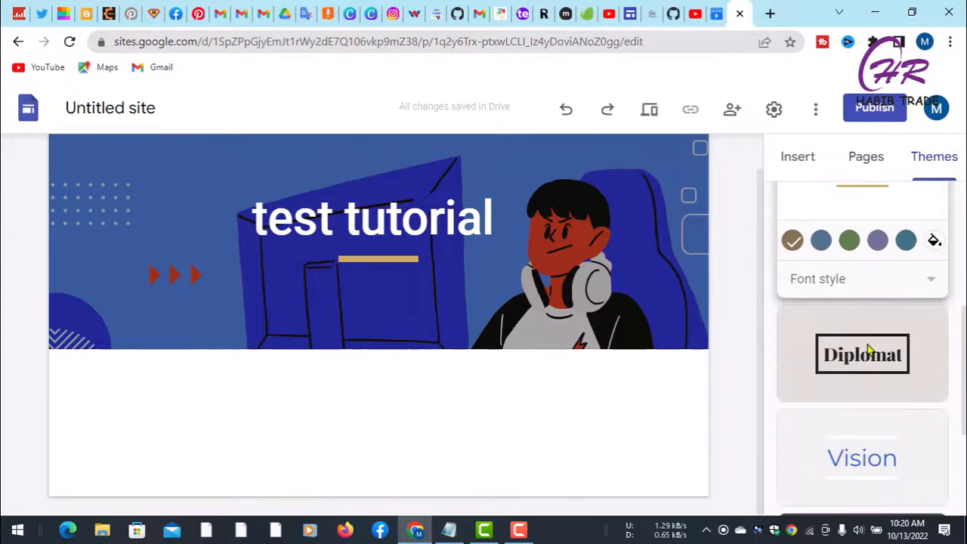
pyautogui.scroll(5, 873, 332)
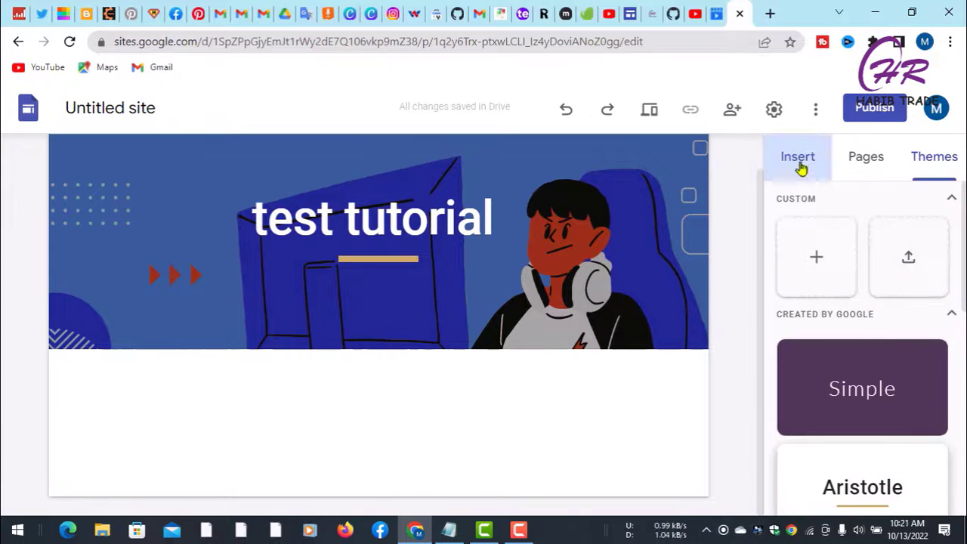
# Insert a content block with two side-by-side media placeholders and text beneath them on the "test tutorial" page.
pyautogui.click(799, 163)
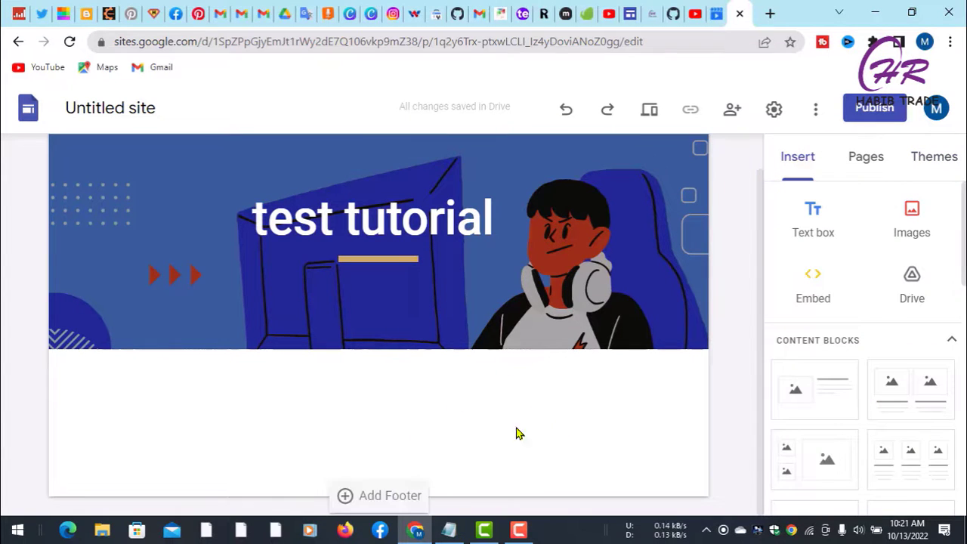
pyautogui.click(909, 404)
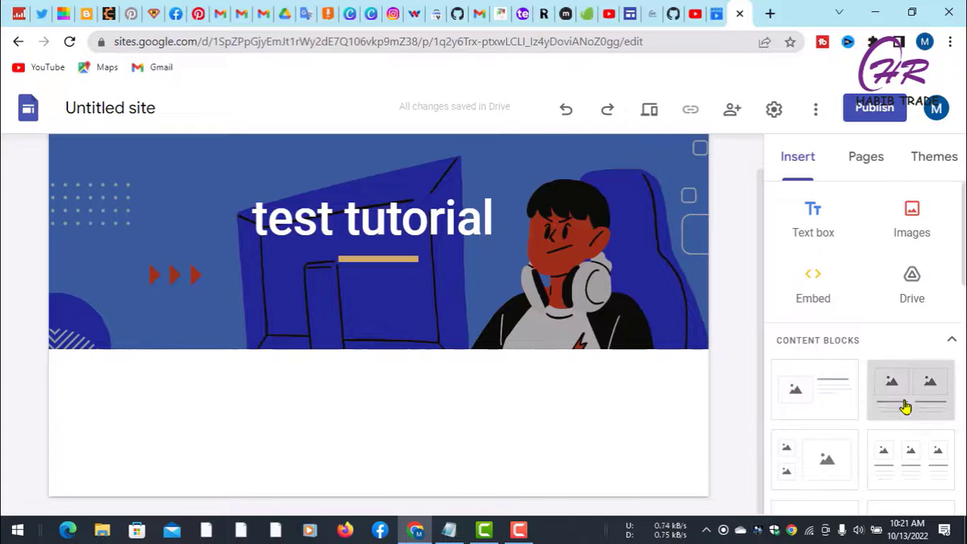
pyautogui.scroll(3, 255, 223)
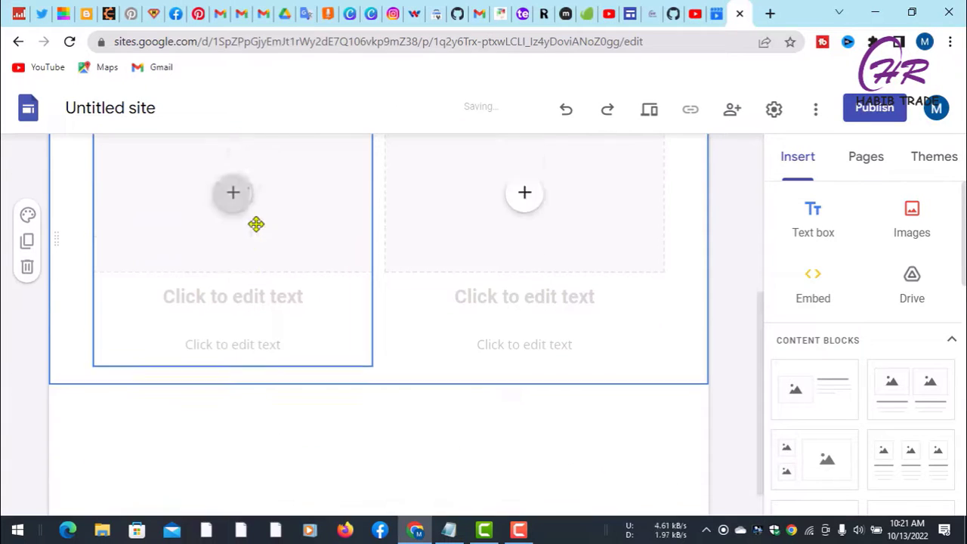
pyautogui.scroll(-1, 305, 357)
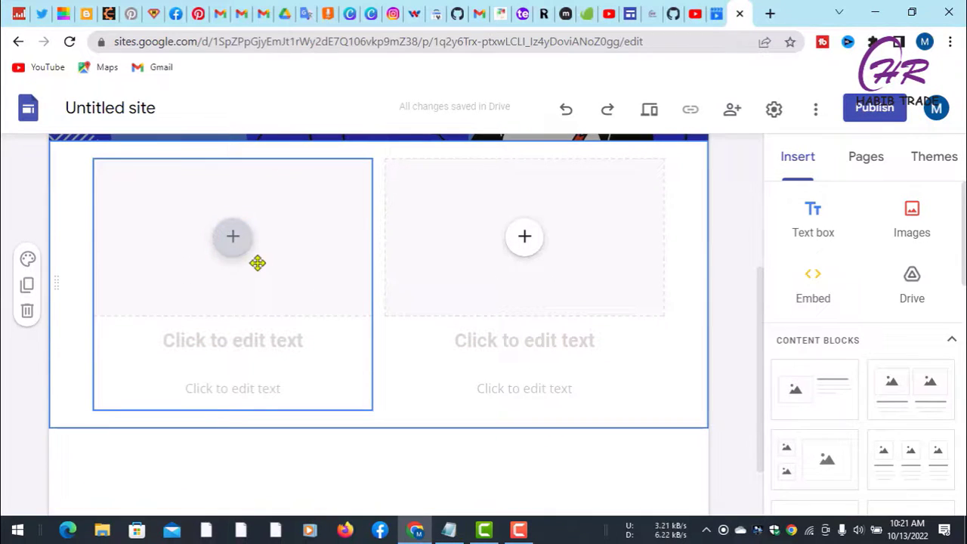
# Fill the content block's first media placeholder with the uploaded YouTube video "How to Submit Sitemap in Google Search Console".
pyautogui.click(224, 239)
pyautogui.click(234, 237)
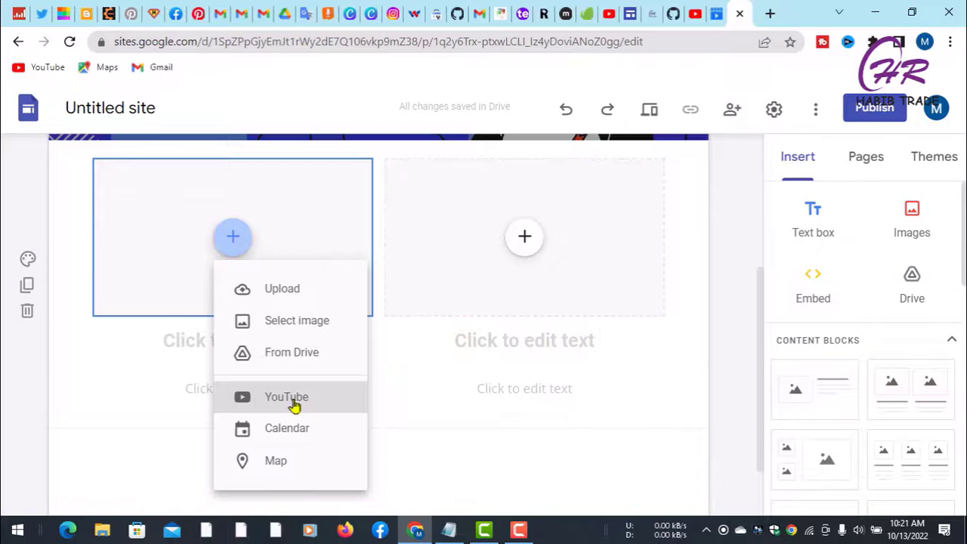
pyautogui.click(317, 395)
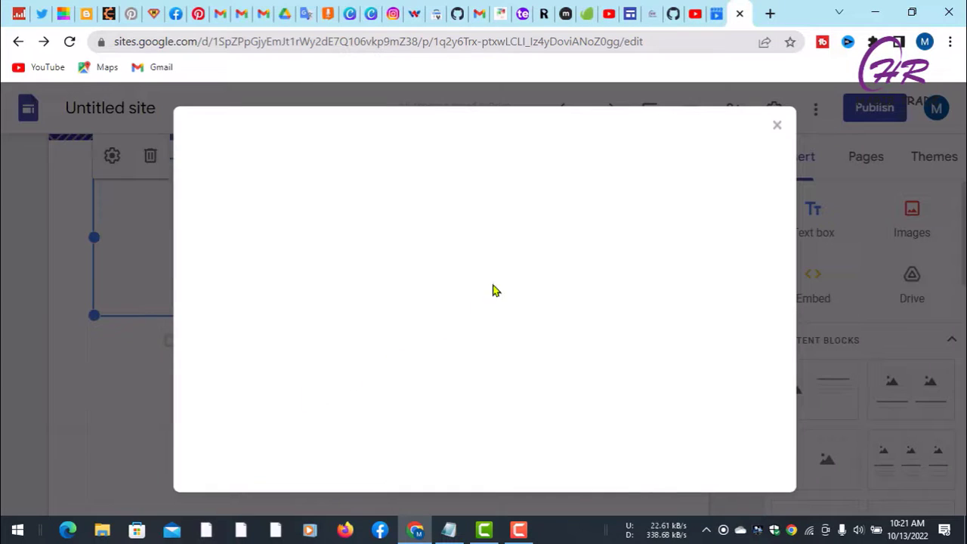
pyautogui.click(321, 176)
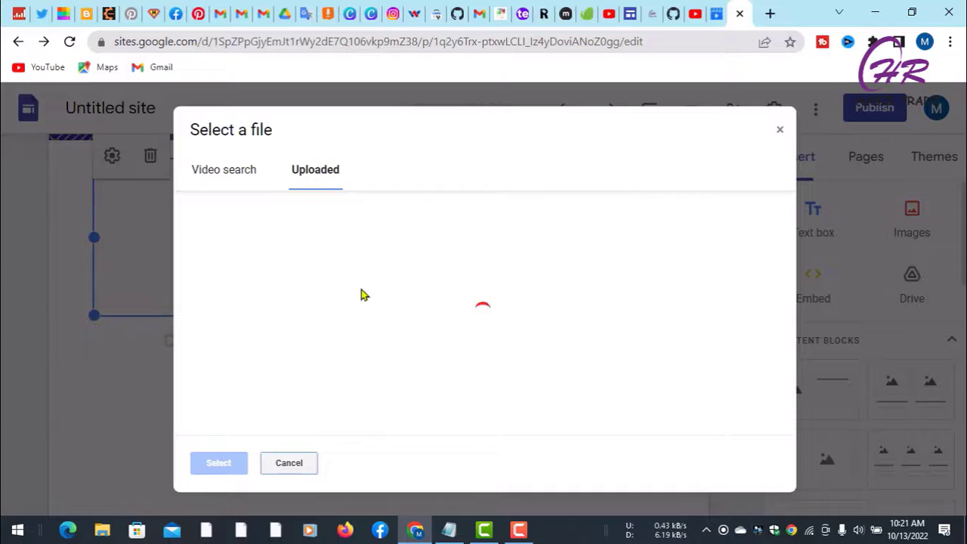
pyautogui.scroll(-1, 454, 302)
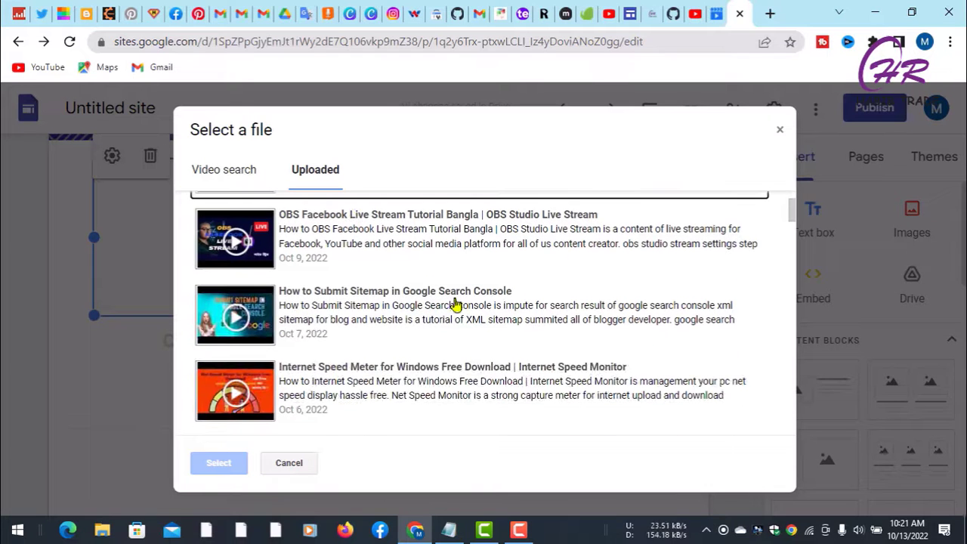
pyautogui.click(392, 306)
pyautogui.click(226, 463)
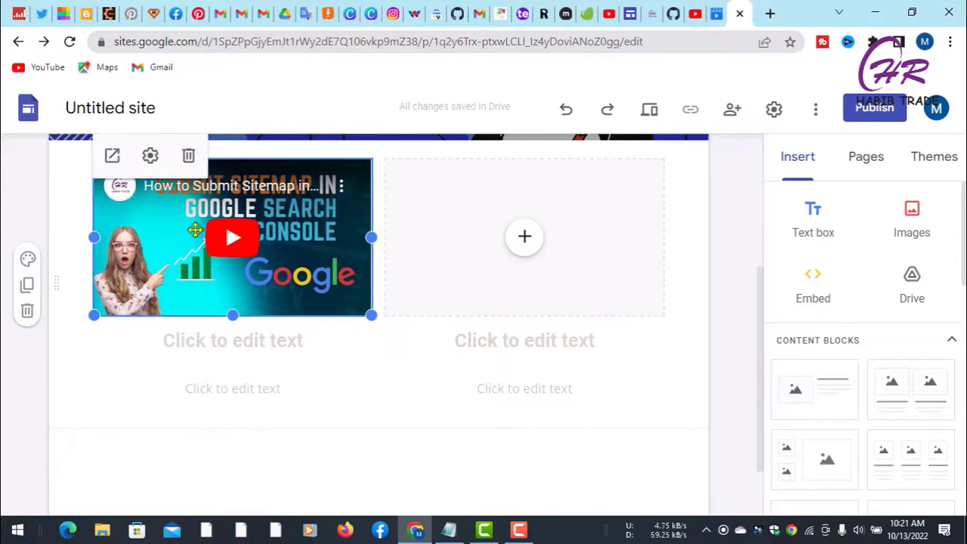
pyautogui.click(527, 241)
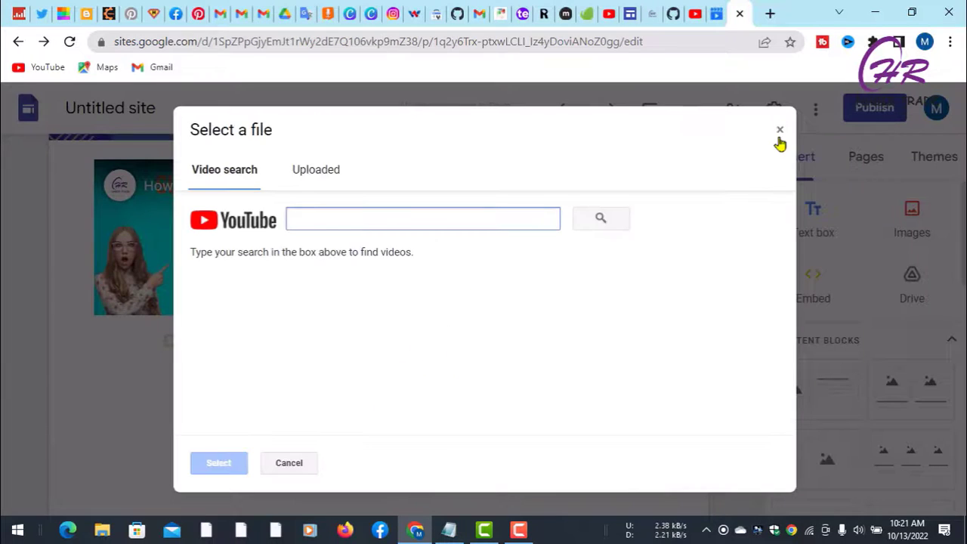
pyautogui.click(336, 174)
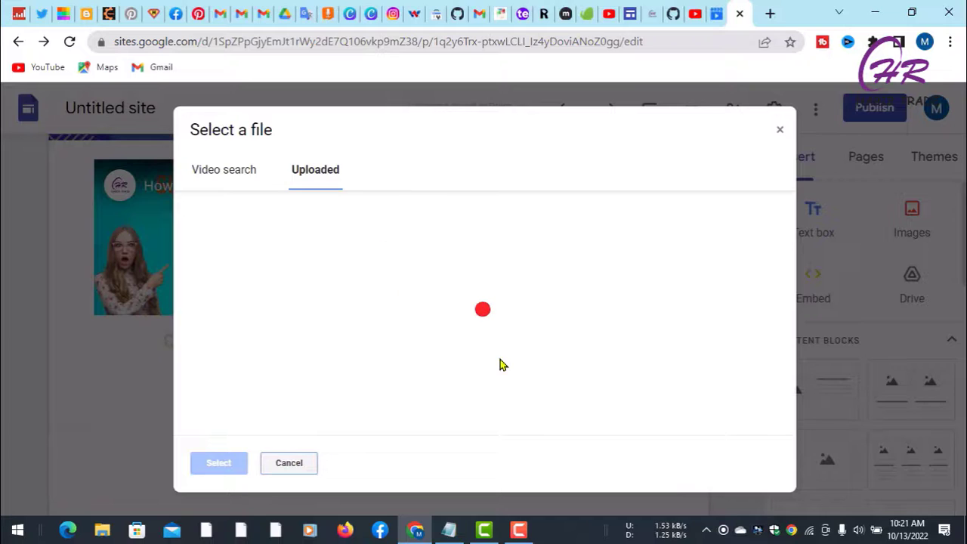
pyautogui.click(779, 130)
pyautogui.click(532, 252)
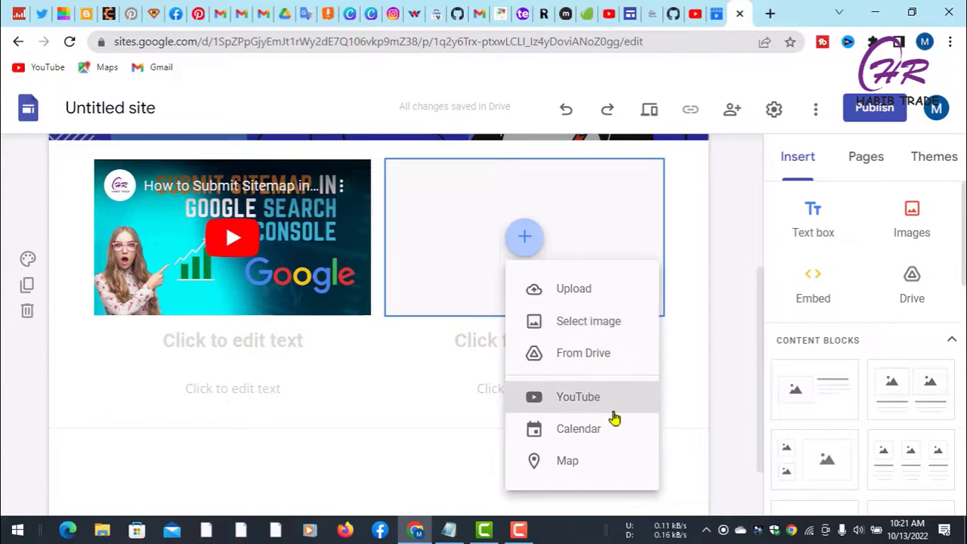
pyautogui.click(579, 330)
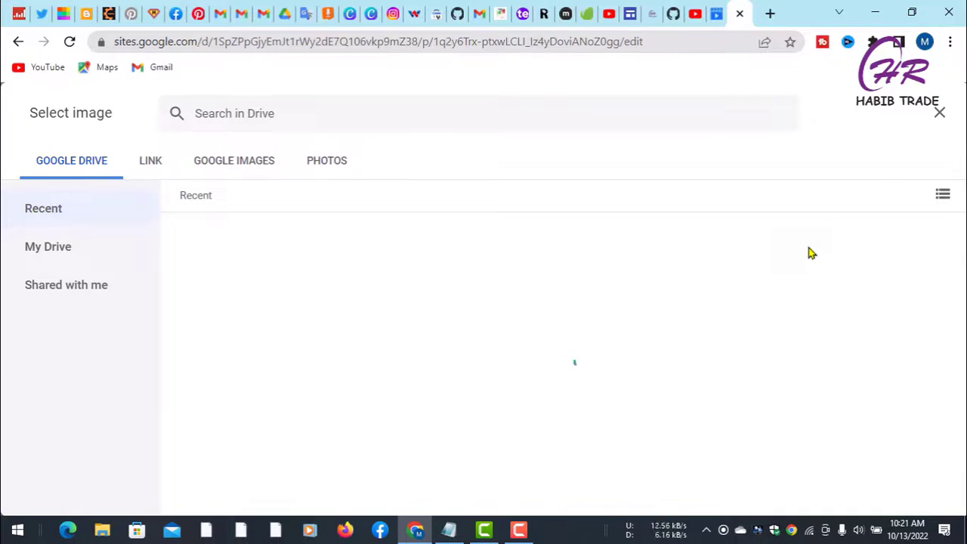
pyautogui.click(236, 163)
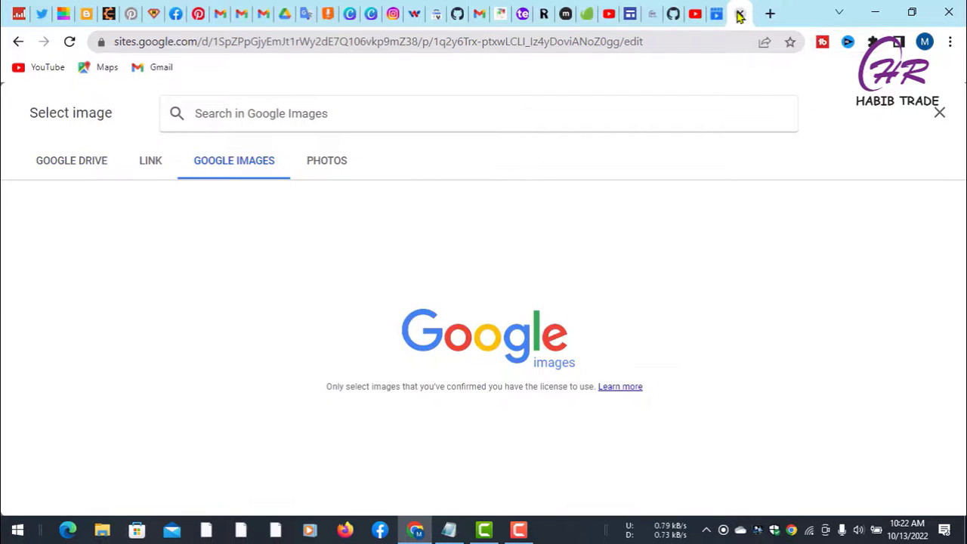
pyautogui.hotkey('ctrl', 'w')
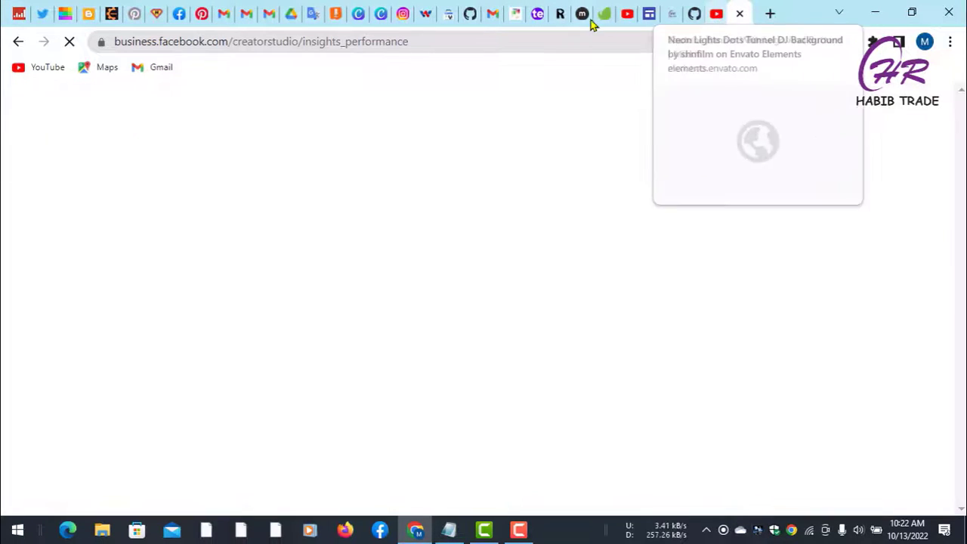
# Look at the HR HABIB TRADE site's editor, then return to the Home page of the untitled site.
pyautogui.click(648, 22)
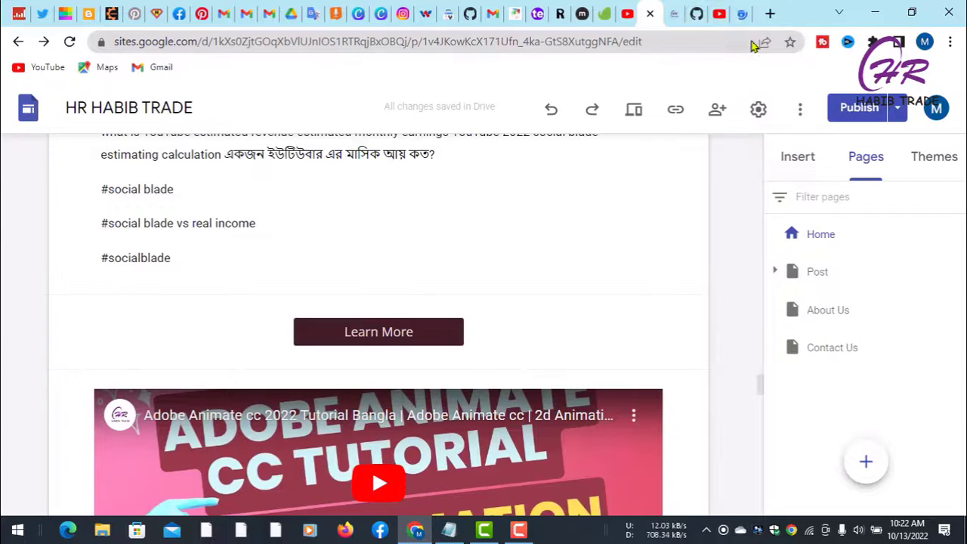
pyautogui.click(738, 15)
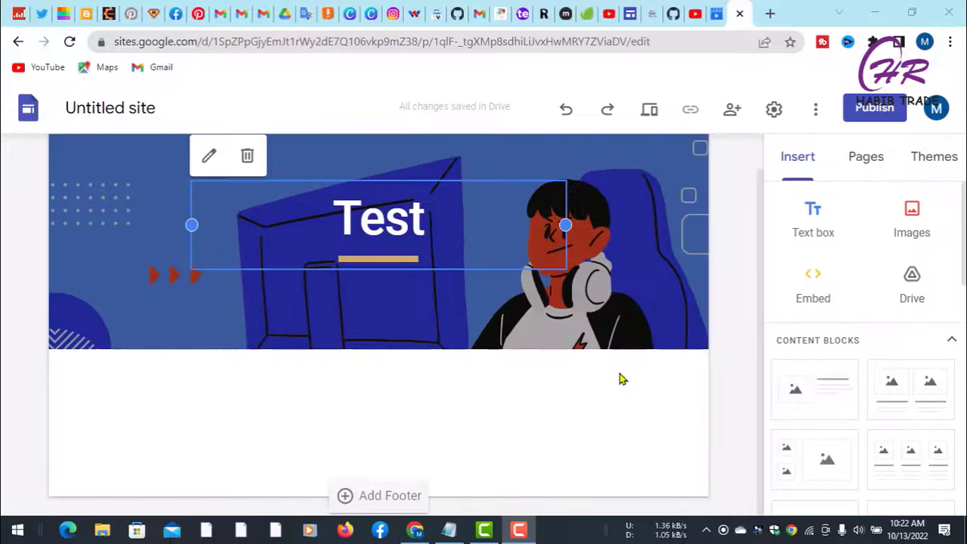
pyautogui.scroll(1, 621, 370)
pyautogui.scroll(-1, 173, 333)
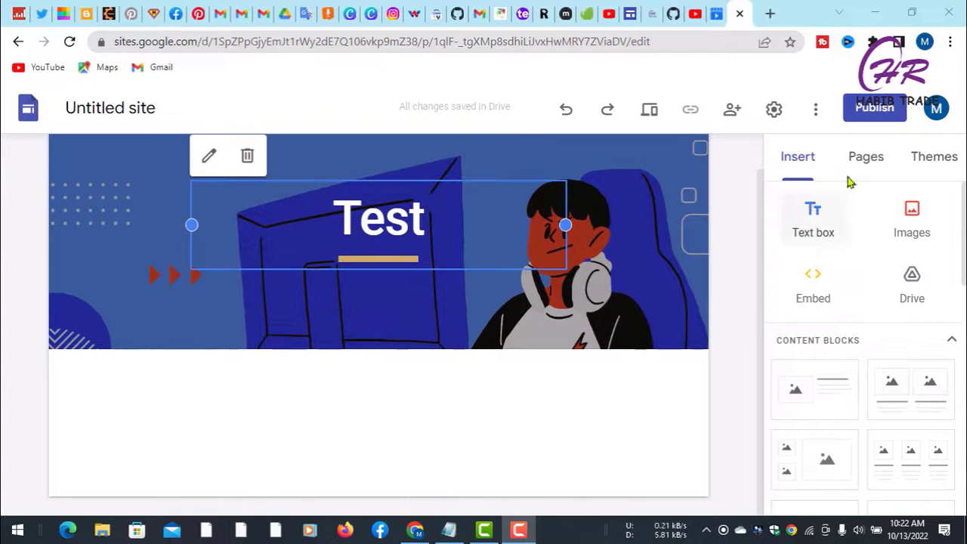
# Review the site's additional options, such as version history, making a copy and help.
pyautogui.click(839, 121)
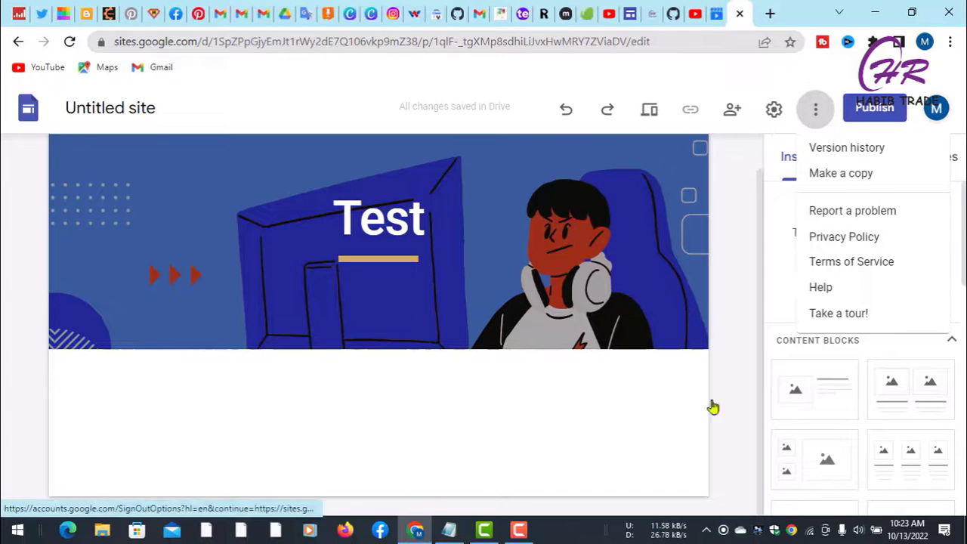
pyautogui.click(739, 305)
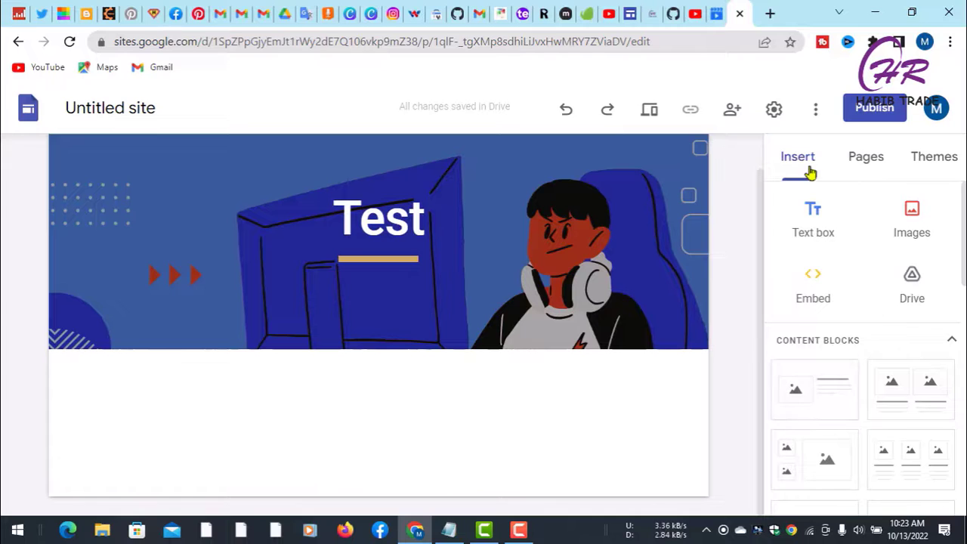
pyautogui.click(811, 112)
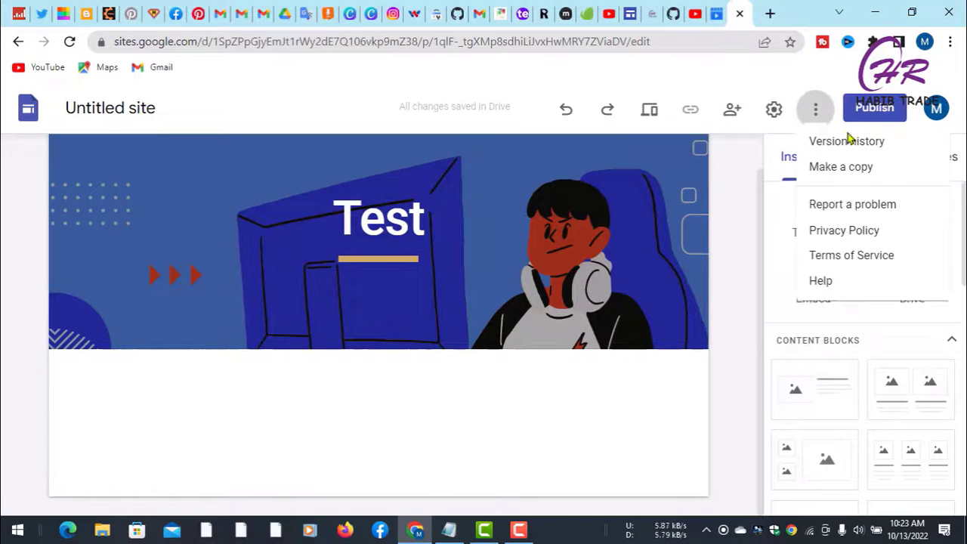
pyautogui.click(913, 112)
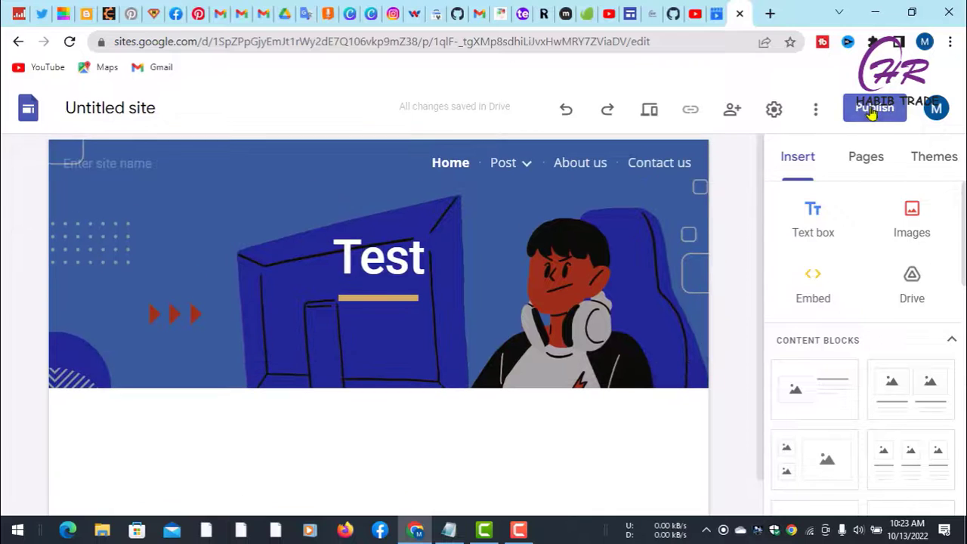
# Review the web address, custom domain, viewer and search settings for publishing, and leave without publishing the site.
pyautogui.click(872, 113)
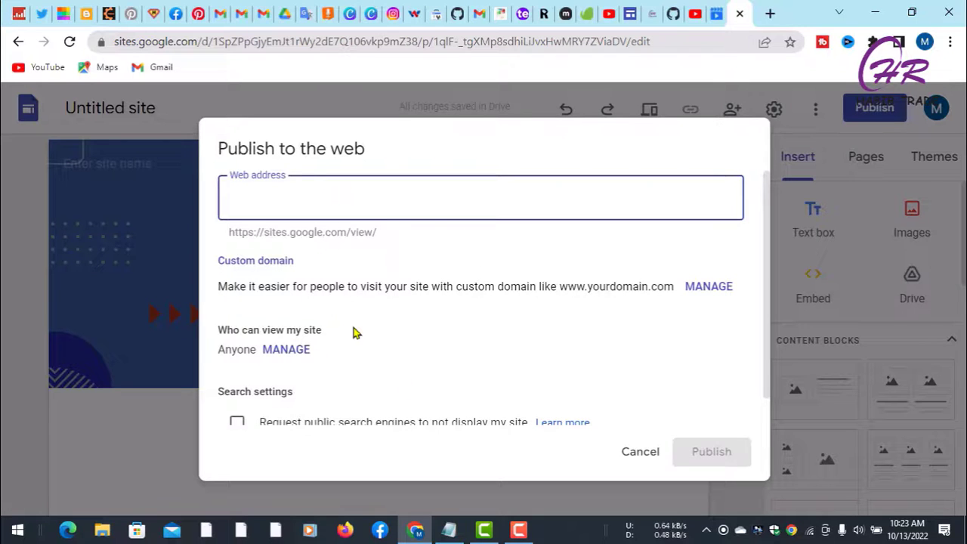
pyautogui.scroll(-1, 510, 394)
pyautogui.click(639, 453)
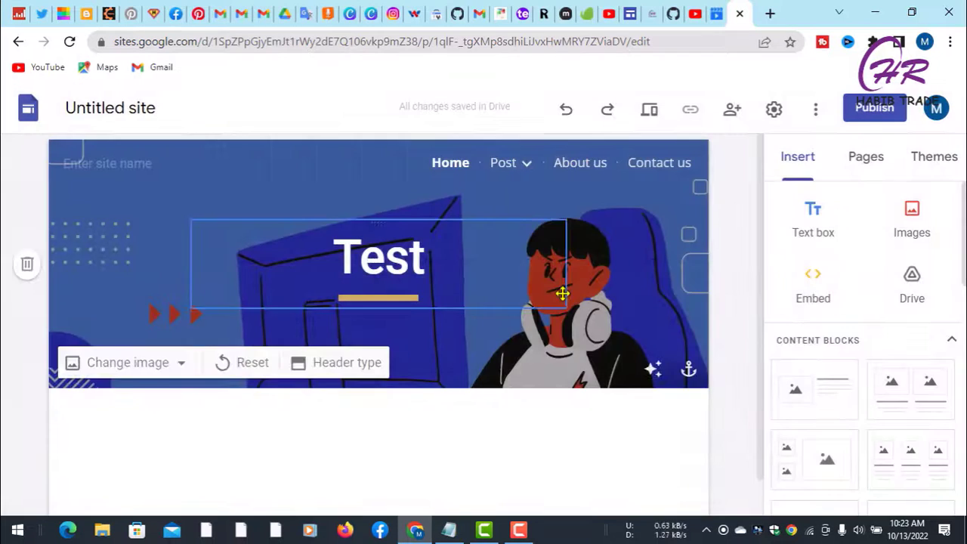
pyautogui.scroll(-1, 563, 303)
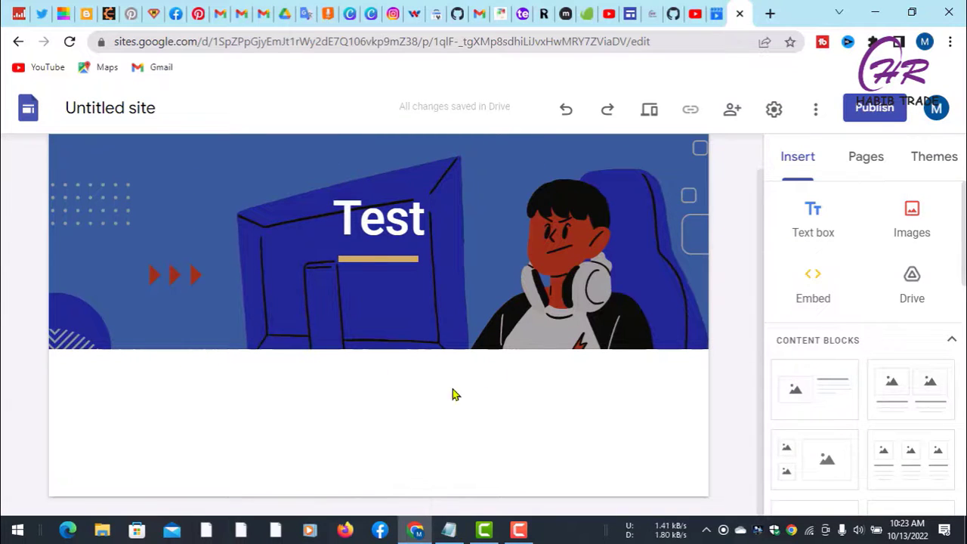
pyautogui.scroll(2, 519, 362)
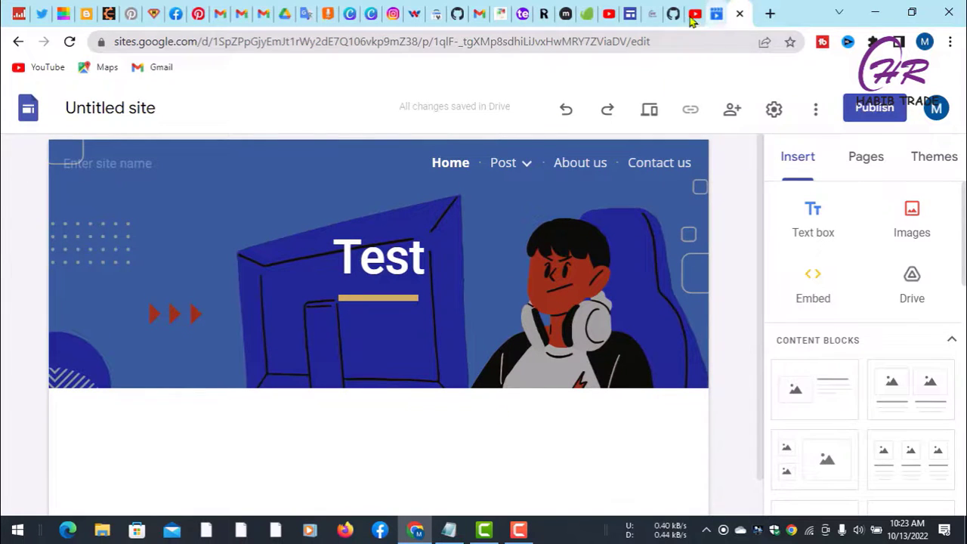
# Compare the video and description sections on the HR HABIB TRADE site's Home page with the untitled site's Home page.
pyautogui.click(632, 18)
pyautogui.scroll(-2, 518, 313)
pyautogui.scroll(-10, 486, 392)
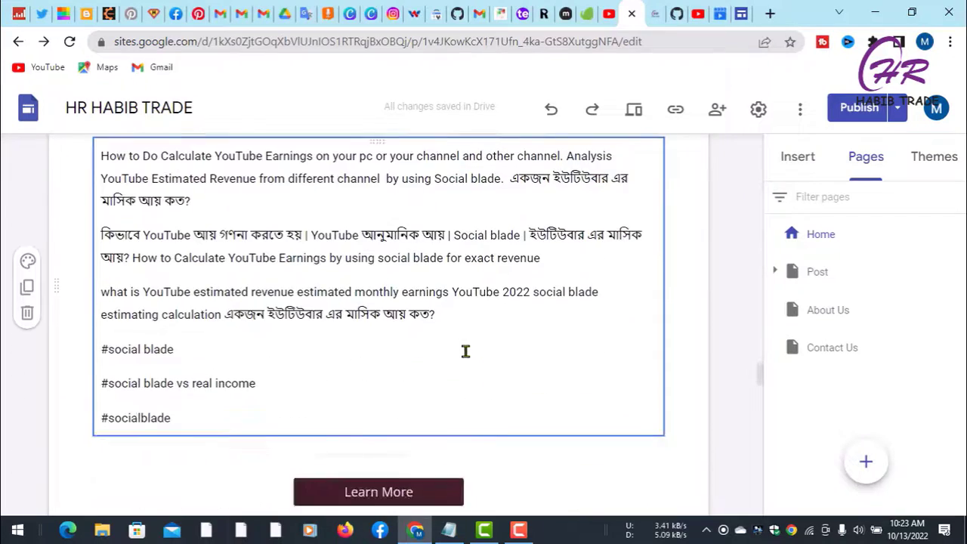
pyautogui.scroll(12, 566, 391)
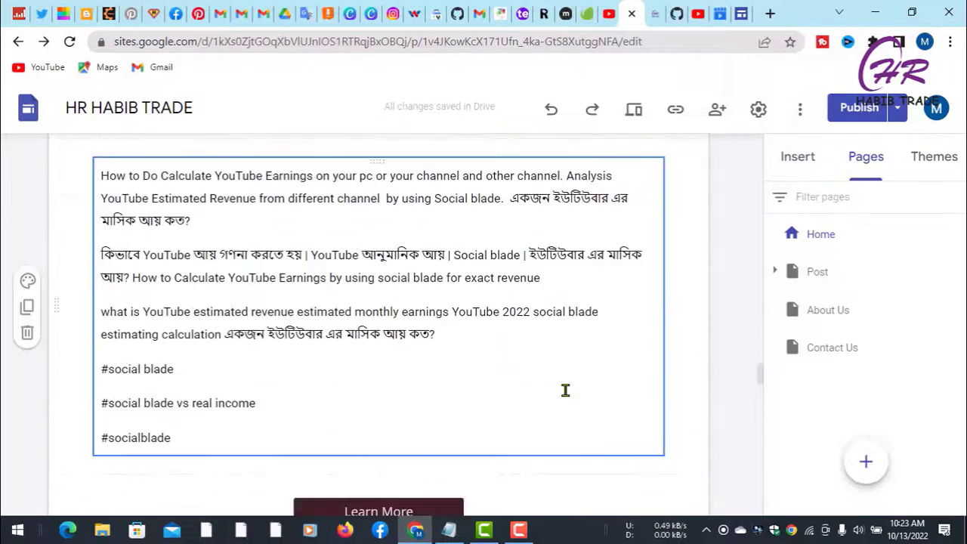
pyautogui.click(741, 15)
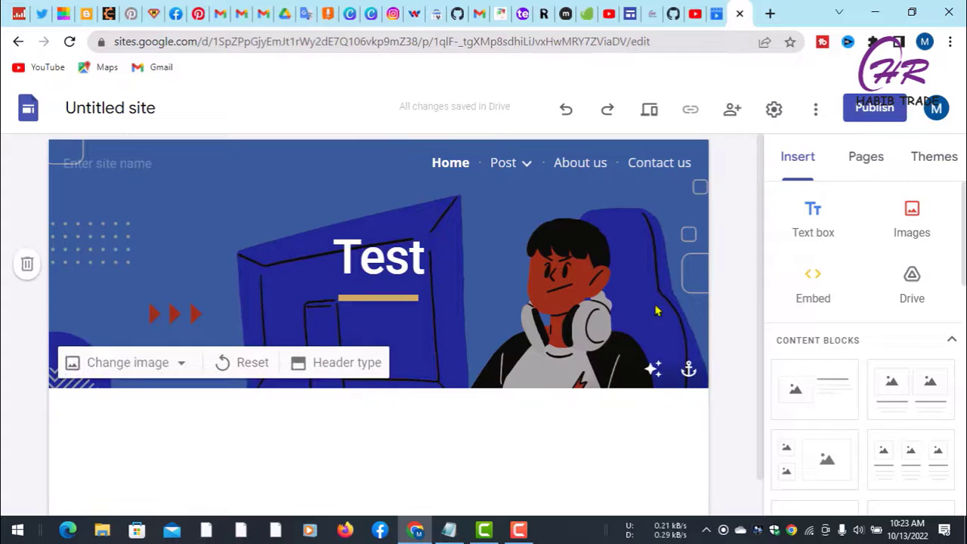
pyautogui.scroll(-1, 634, 257)
pyautogui.scroll(1, 680, 325)
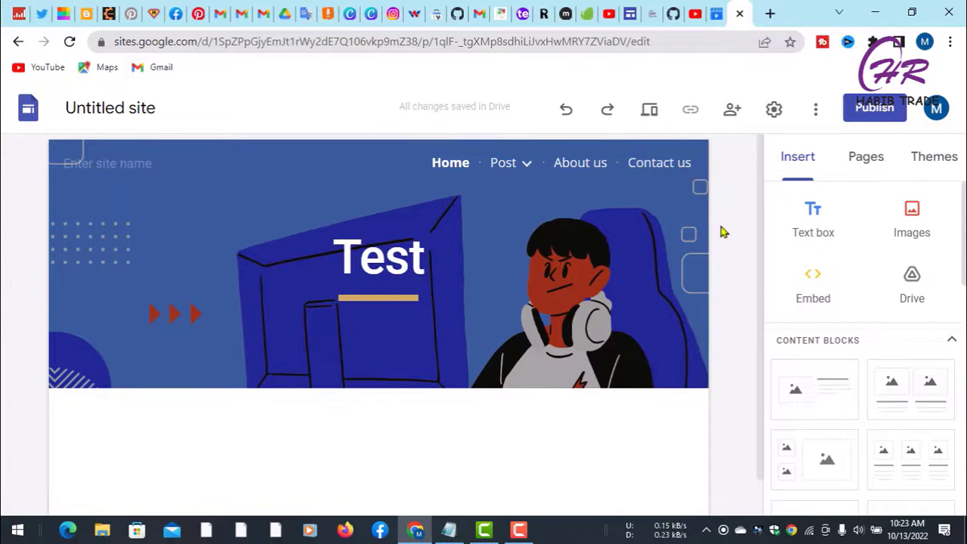
pyautogui.click(630, 14)
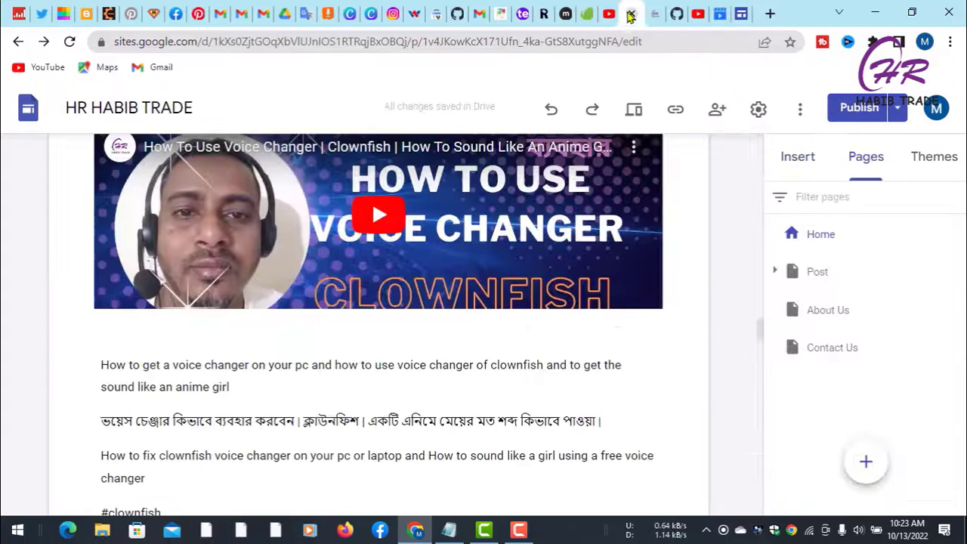
# Look through the video descriptions further down the HR HABIB TRADE Home page, and return to the untitled site's editor.
pyautogui.scroll(-5, 689, 314)
pyautogui.scroll(-10, 683, 310)
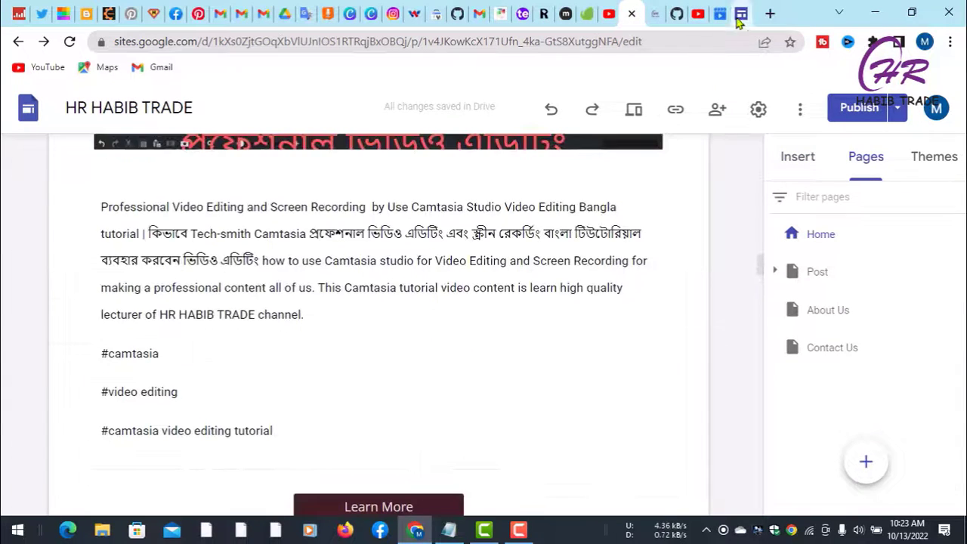
pyautogui.click(742, 14)
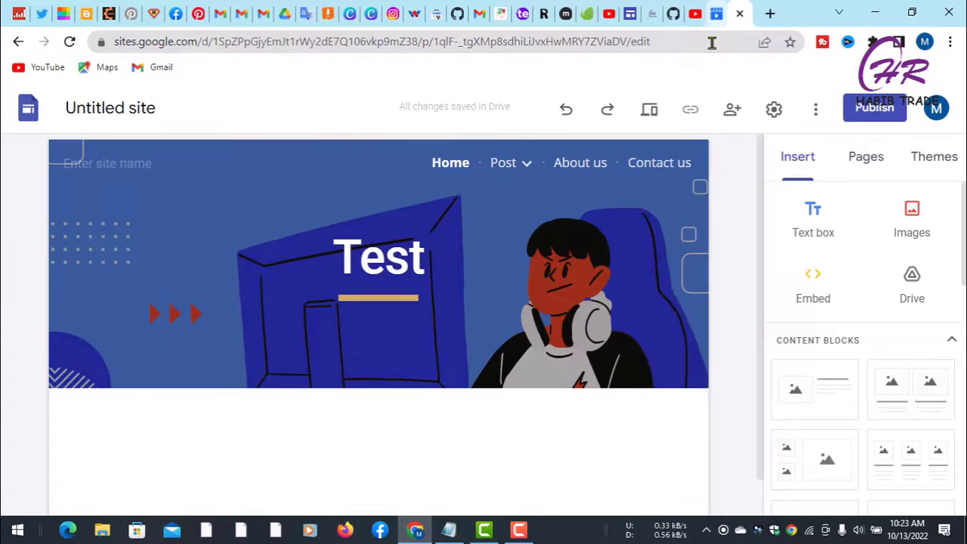
# Search Google for "google site" in a new browser tab, go to Google Sites and open the untitled site from the recent sites.
pyautogui.click(770, 13)
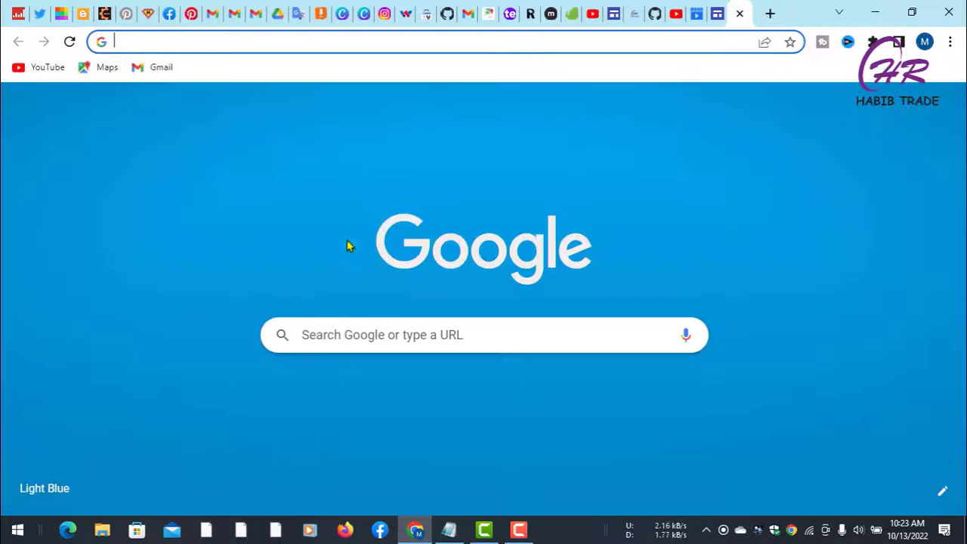
pyautogui.click(435, 337)
pyautogui.write('g')
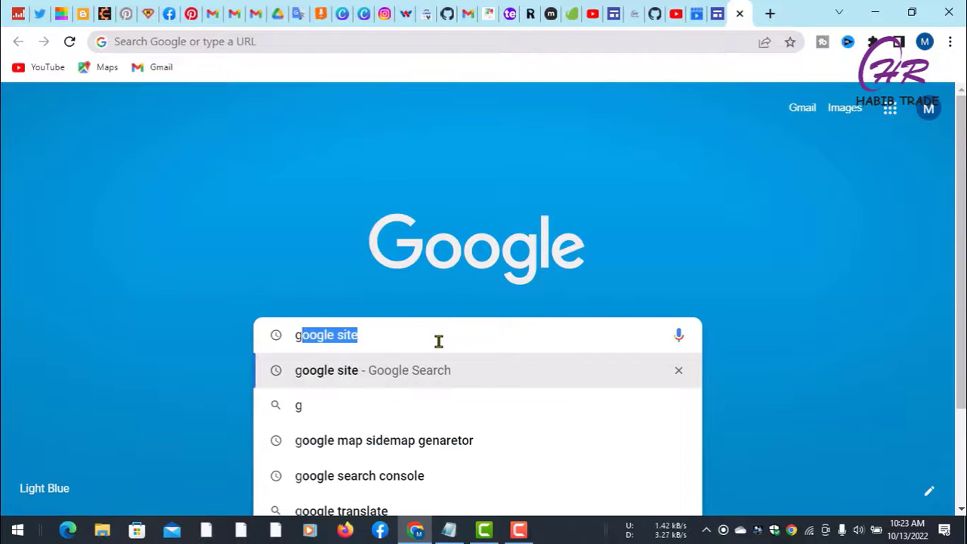
pyautogui.press('Return')
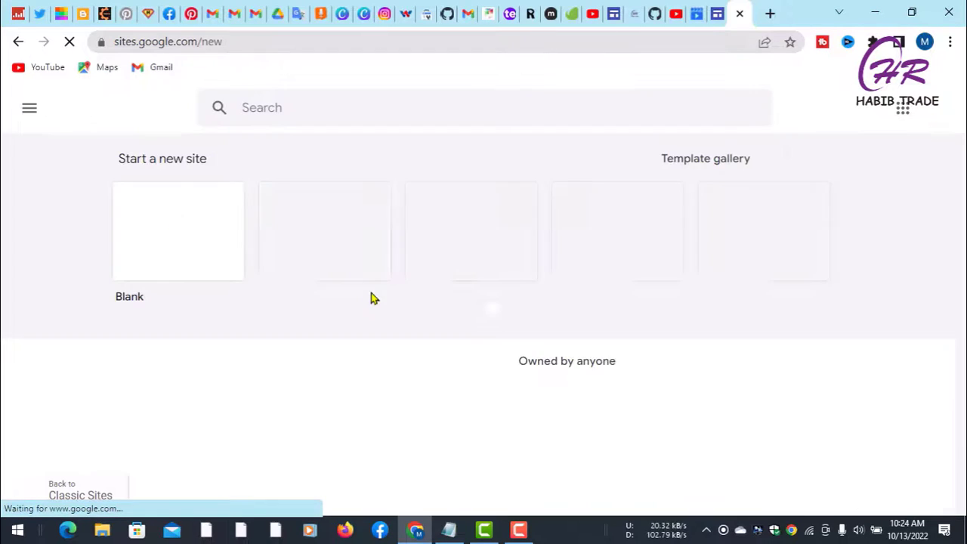
pyautogui.scroll(-2, 294, 324)
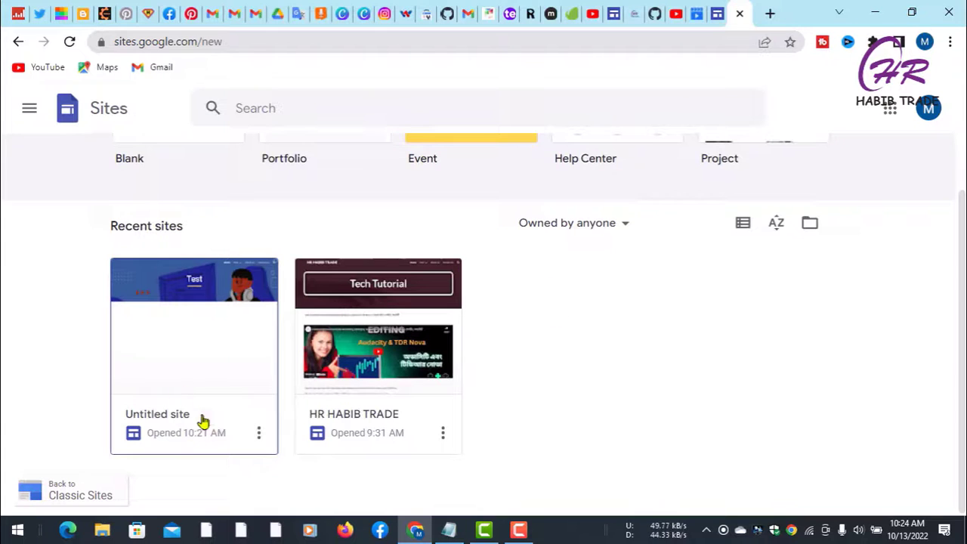
pyautogui.click(229, 386)
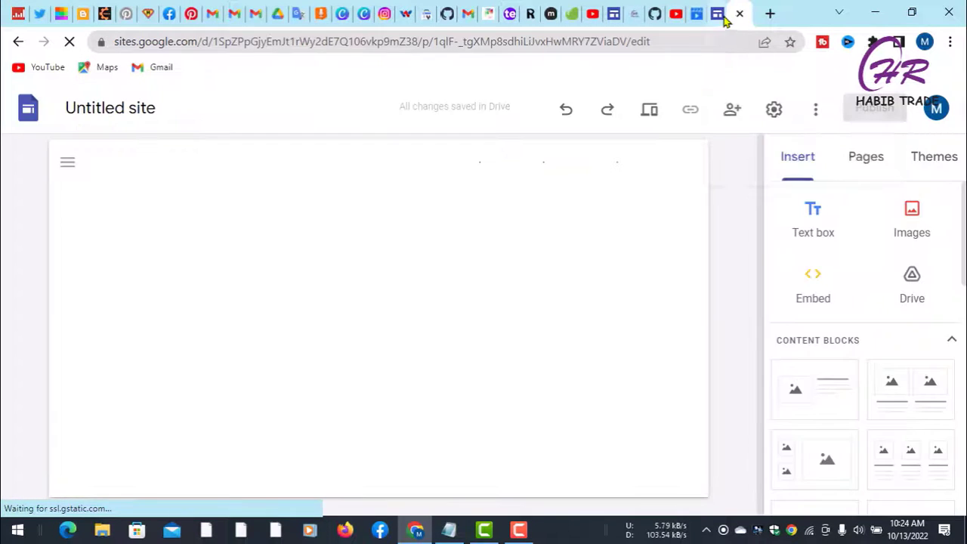
# Go back to the recent sites list and move the untitled site to the trash.
pyautogui.click(18, 43)
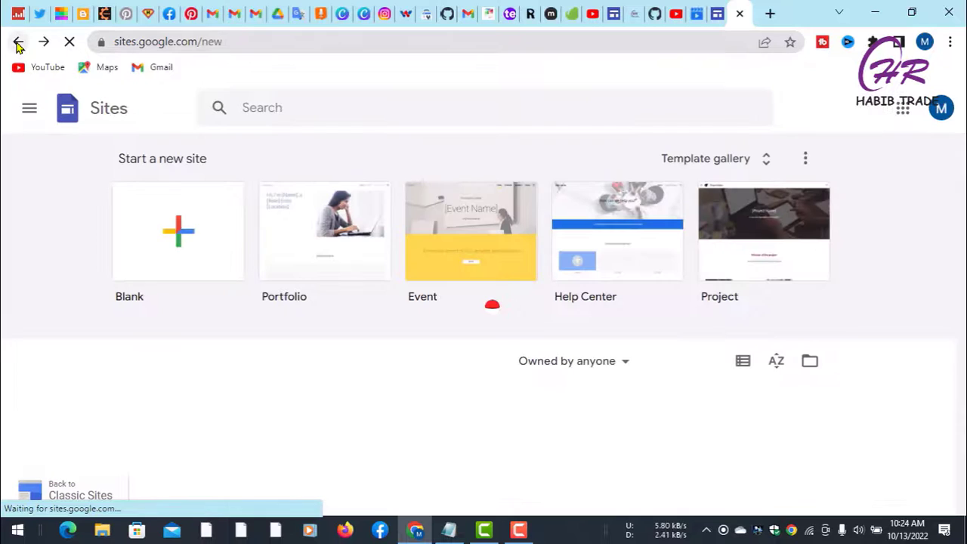
pyautogui.scroll(-2, 454, 390)
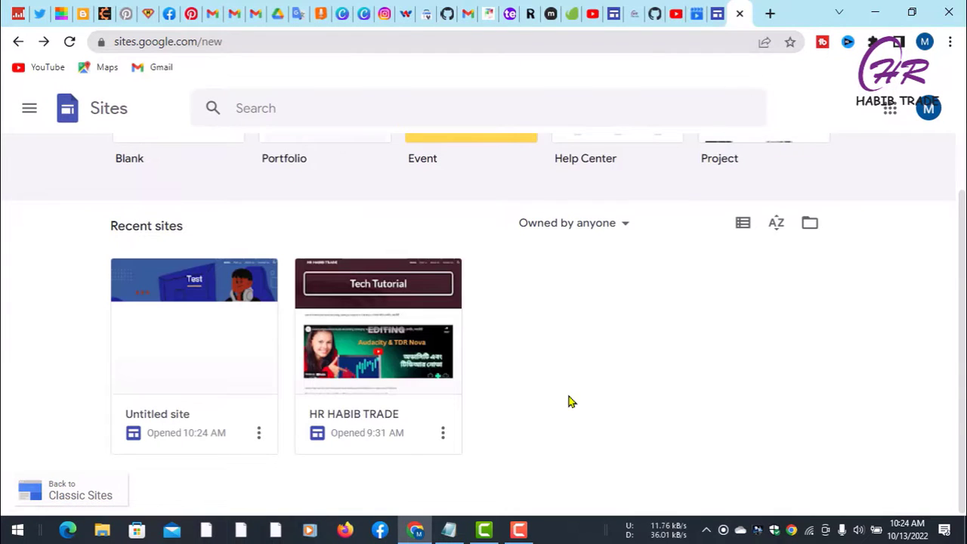
pyautogui.click(259, 434)
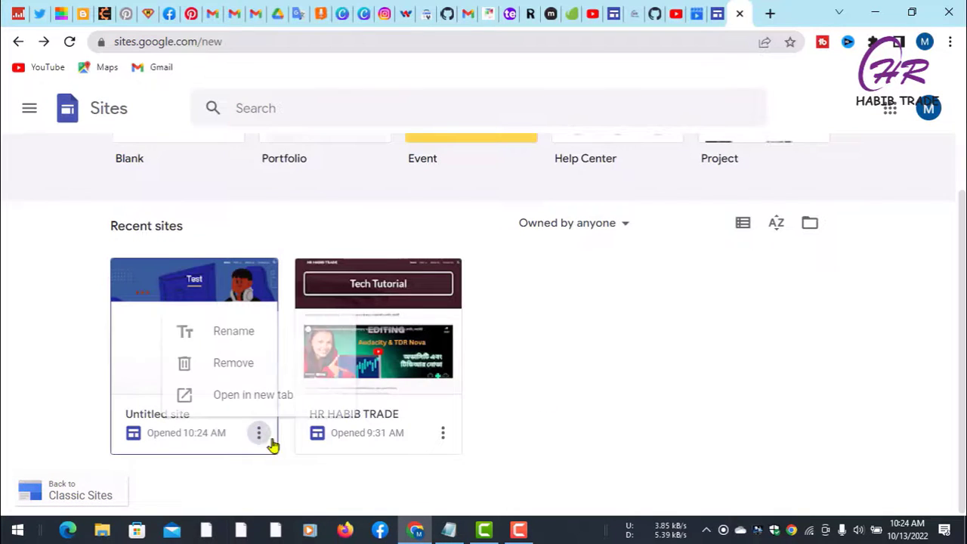
pyautogui.click(232, 365)
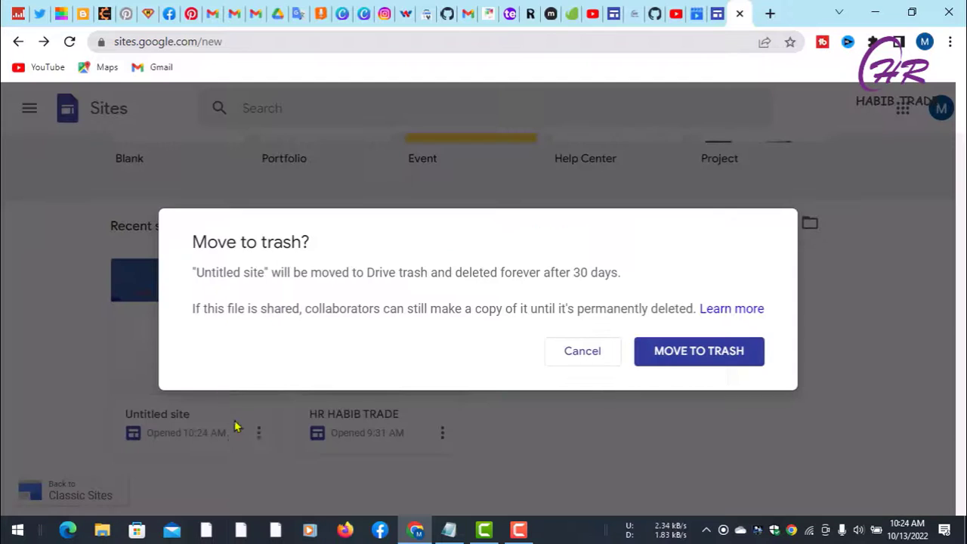
pyautogui.click(671, 357)
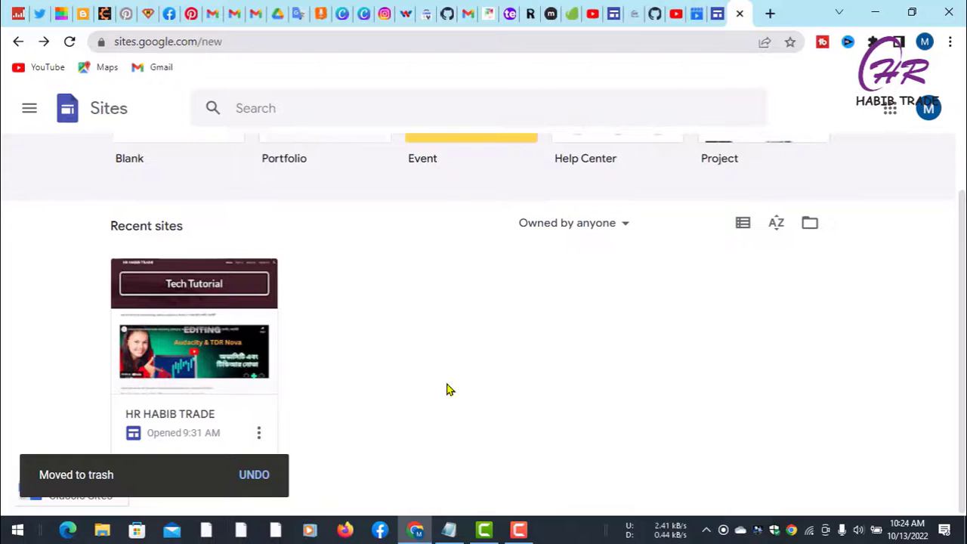
# Open the HR HABIB TRADE site from the recent sites and look at the header area of its Home page.
pyautogui.click(193, 344)
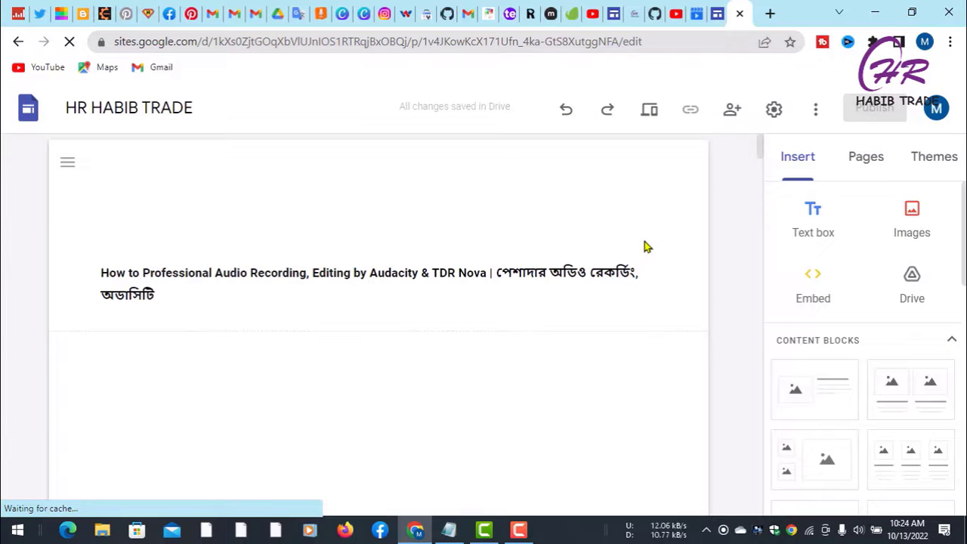
pyautogui.scroll(-3, 724, 272)
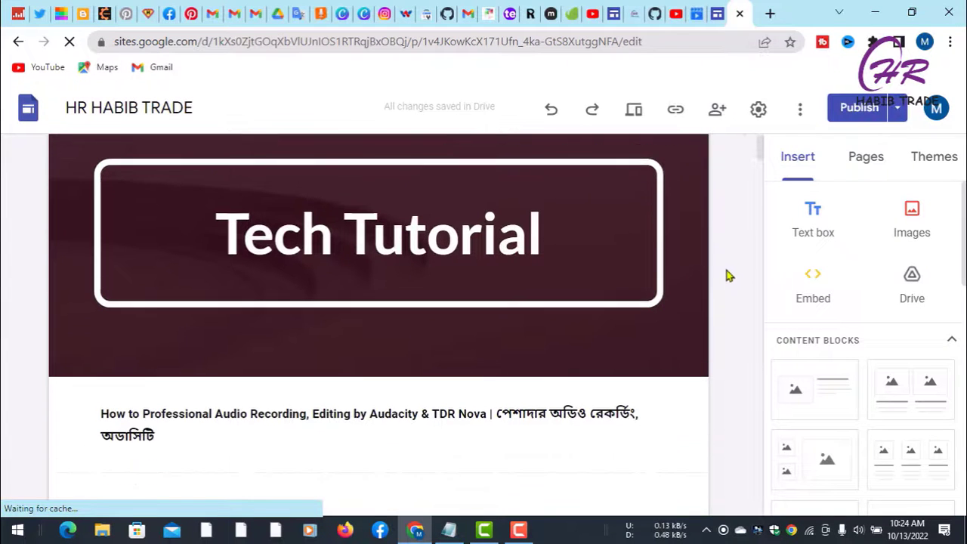
pyautogui.scroll(5, 723, 279)
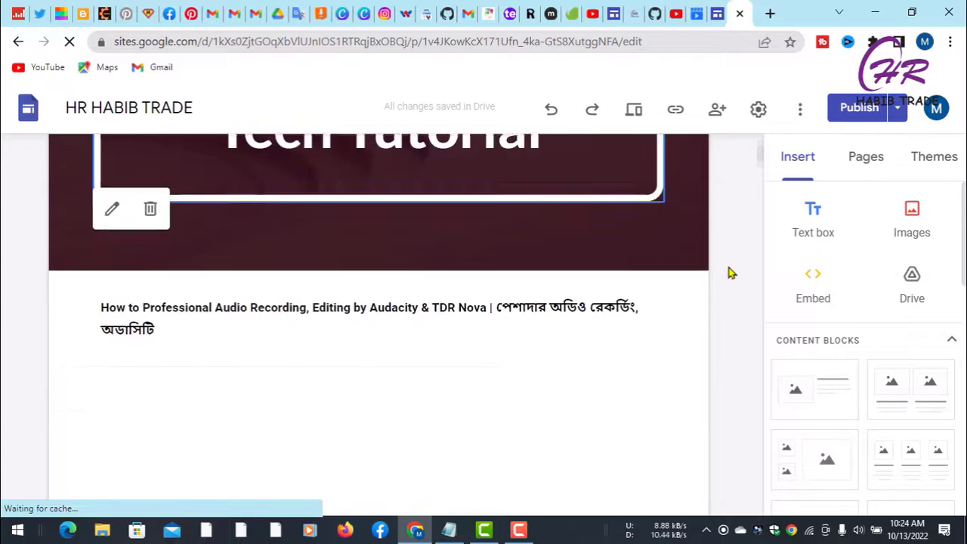
# Close the open HR HABIB TRADE editor tabs and the trashed untitled site's tab, choosing to go back to Drive for the trashed file.
pyautogui.click(635, 15)
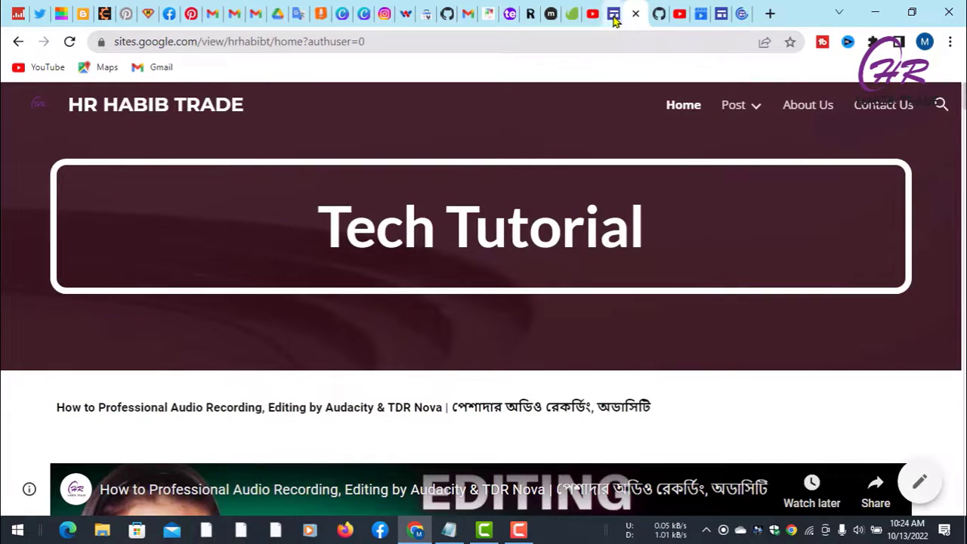
pyautogui.click(614, 15)
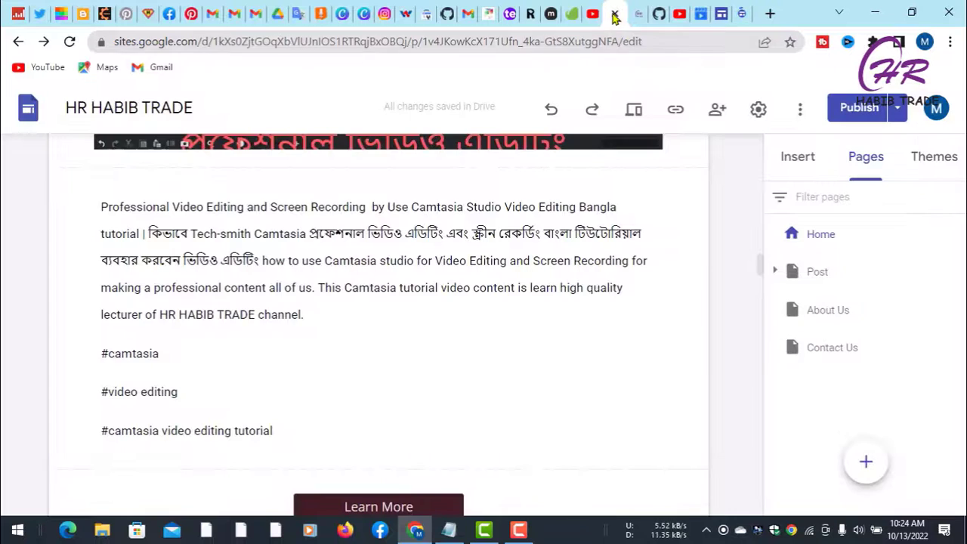
pyautogui.click(614, 15)
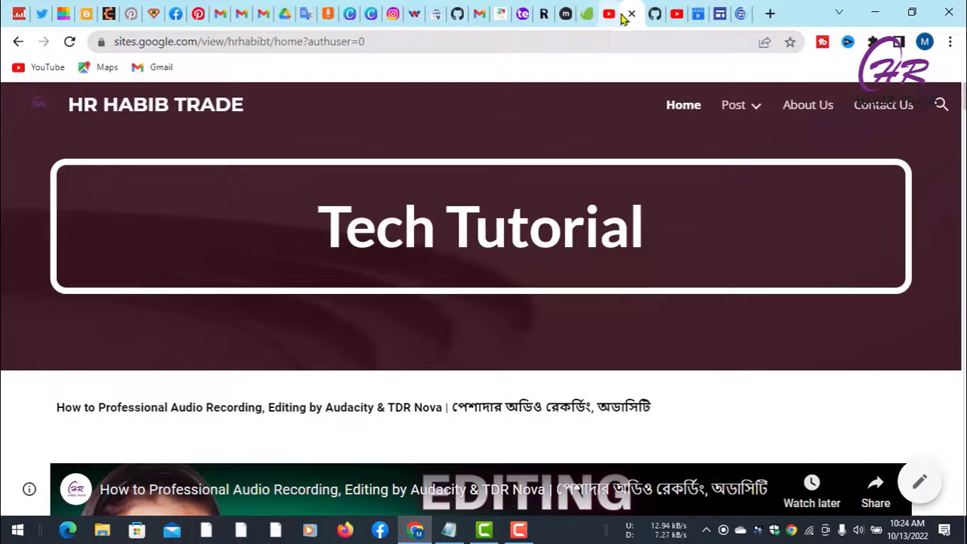
pyautogui.click(741, 17)
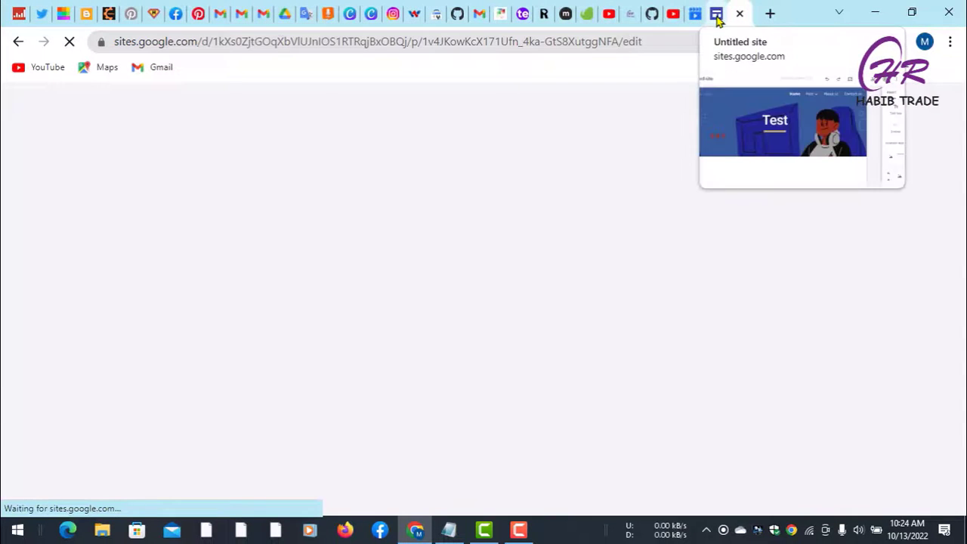
pyautogui.click(739, 13)
pyautogui.click(742, 17)
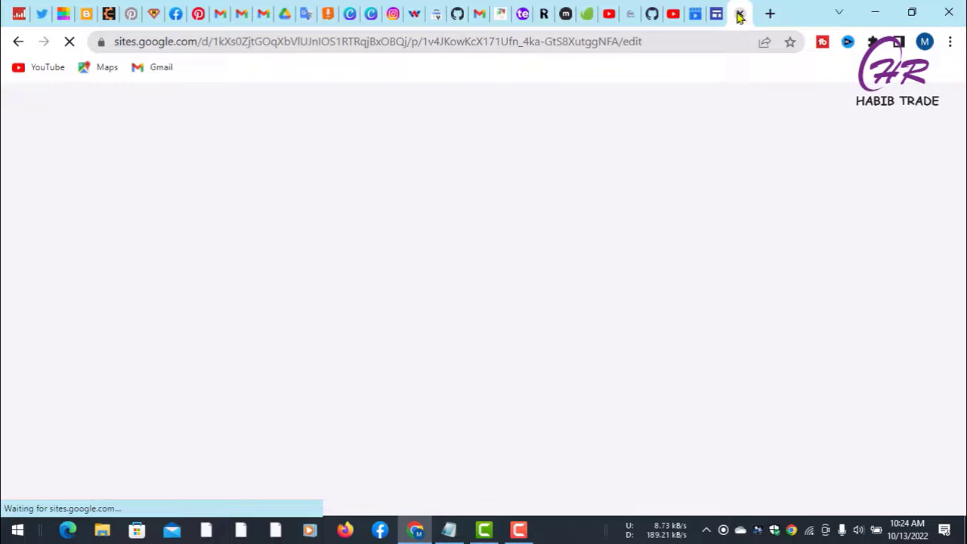
pyautogui.click(736, 17)
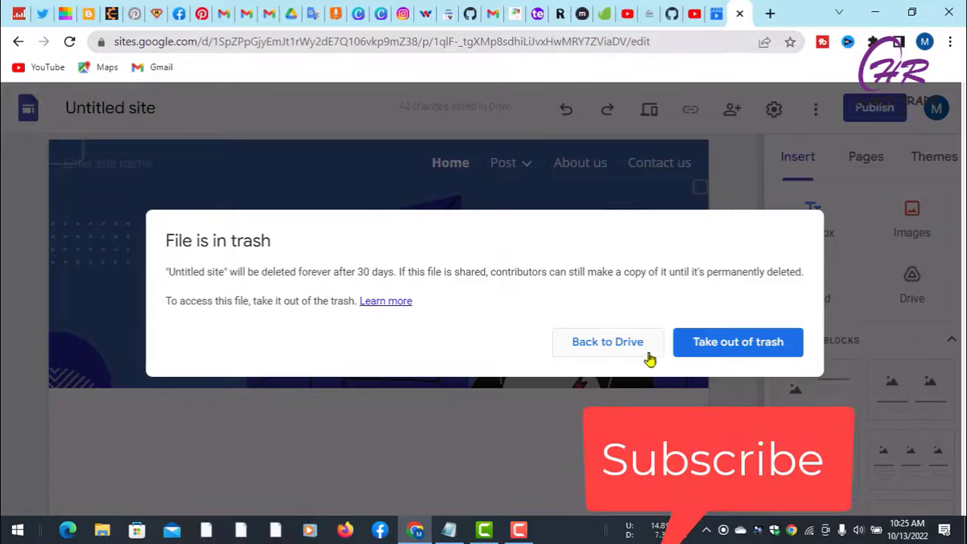
pyautogui.click(636, 344)
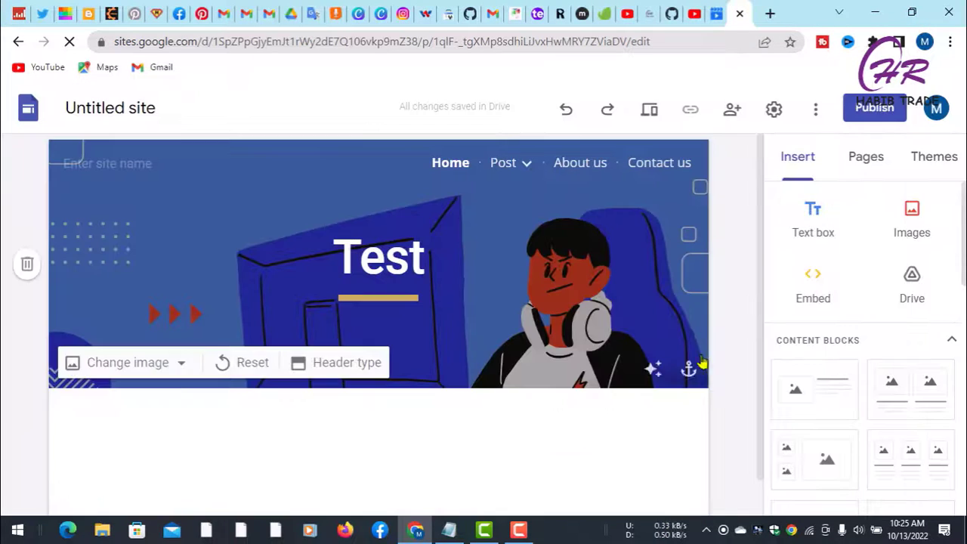
pyautogui.click(741, 13)
# Look through the videos, descriptions and link buttons on the published HR HABIB TRADE Home page, and return to its beginning.
pyautogui.click(671, 16)
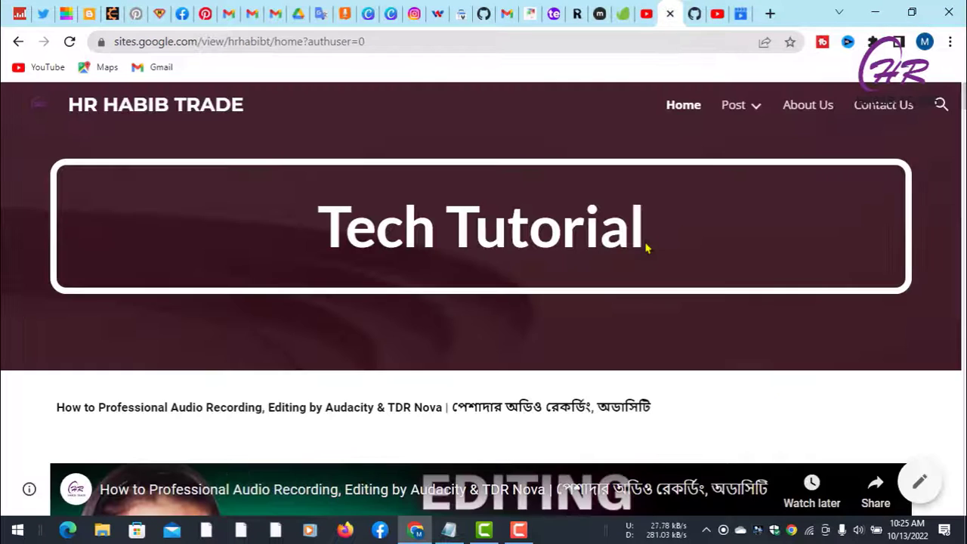
pyautogui.scroll(-4, 631, 280)
pyautogui.scroll(-15, 636, 275)
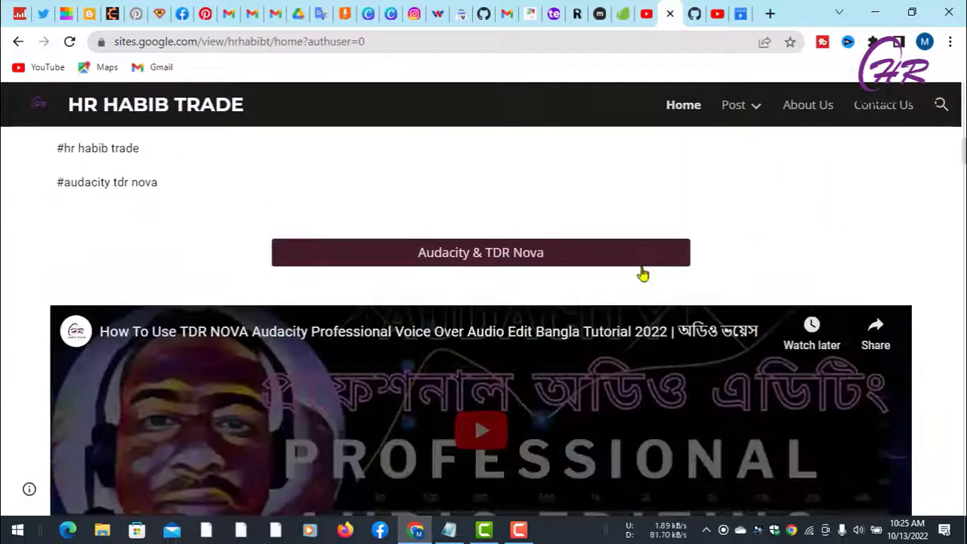
pyautogui.scroll(-15, 655, 280)
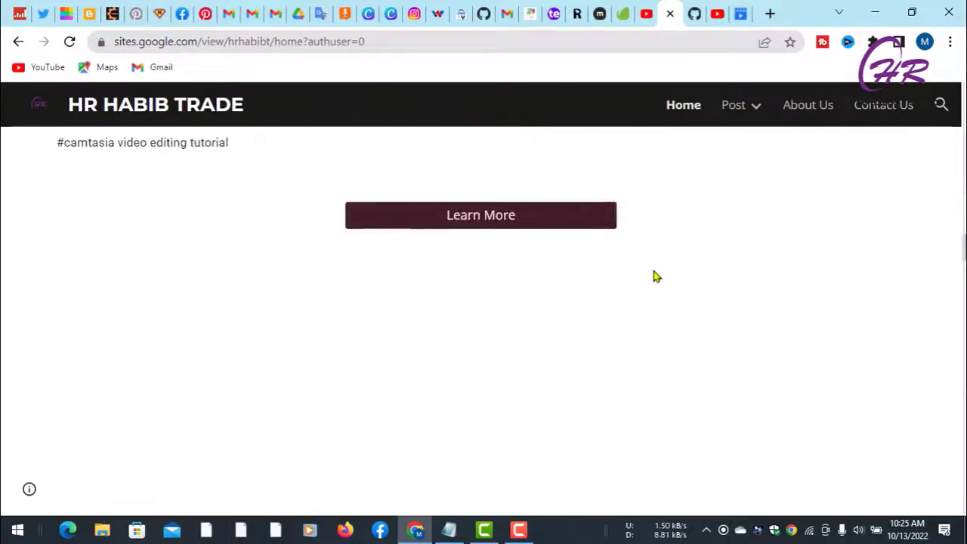
pyautogui.scroll(-15, 660, 324)
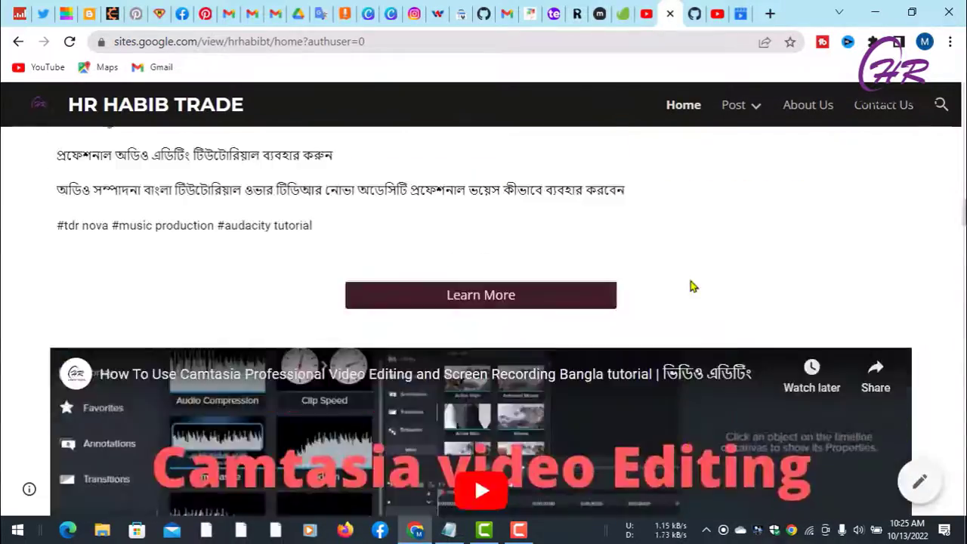
pyautogui.press('Home')
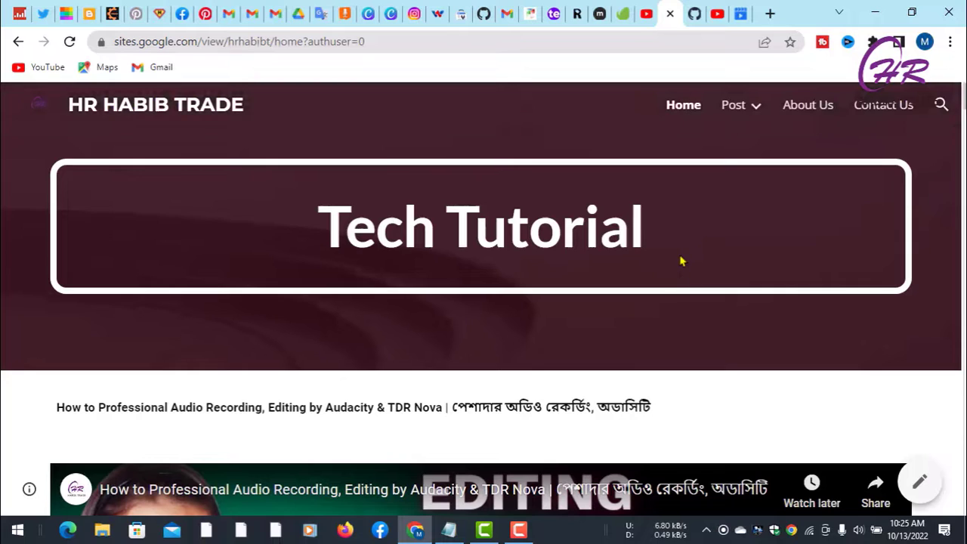
# Search Google for "google site" in a new browser tab and open the Google Sites list of recent sites from the results.
pyautogui.click(770, 13)
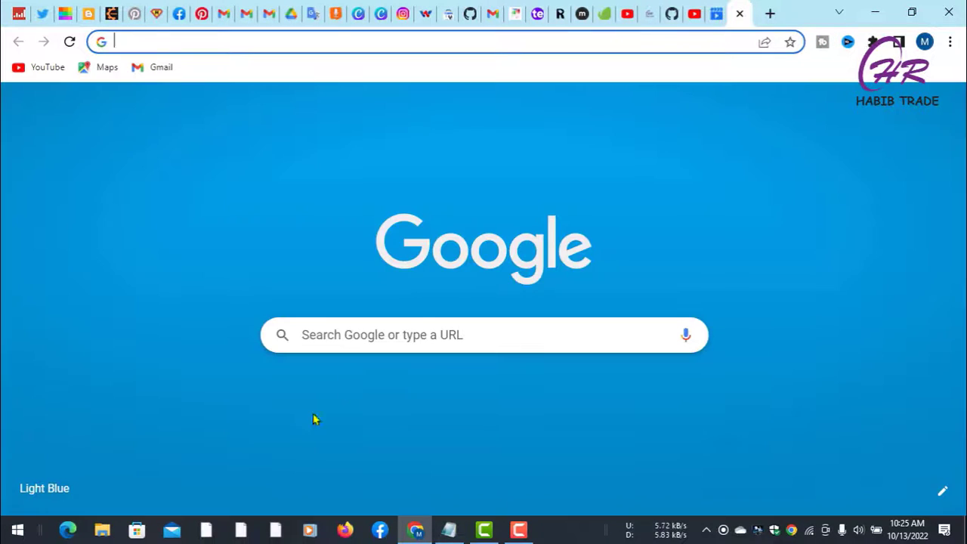
pyautogui.click(401, 332)
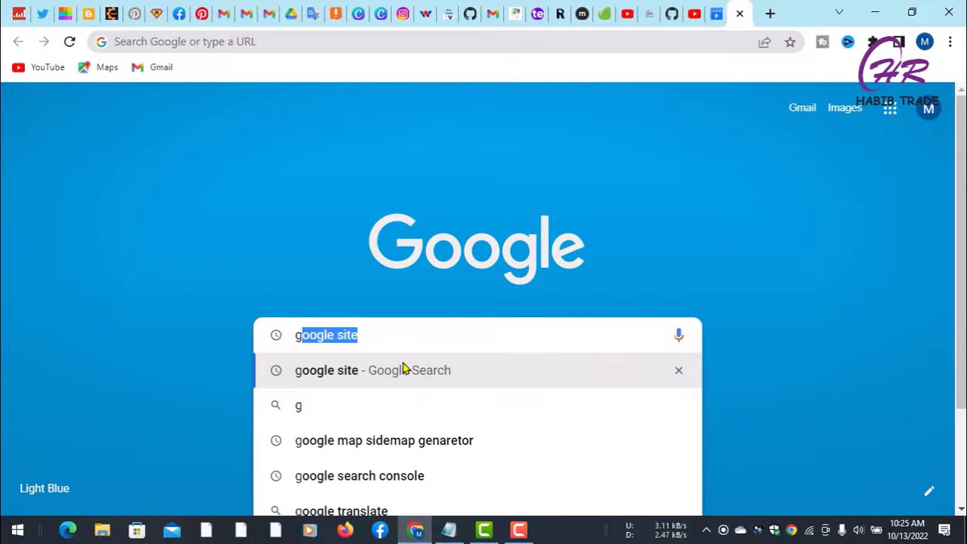
pyautogui.click(402, 369)
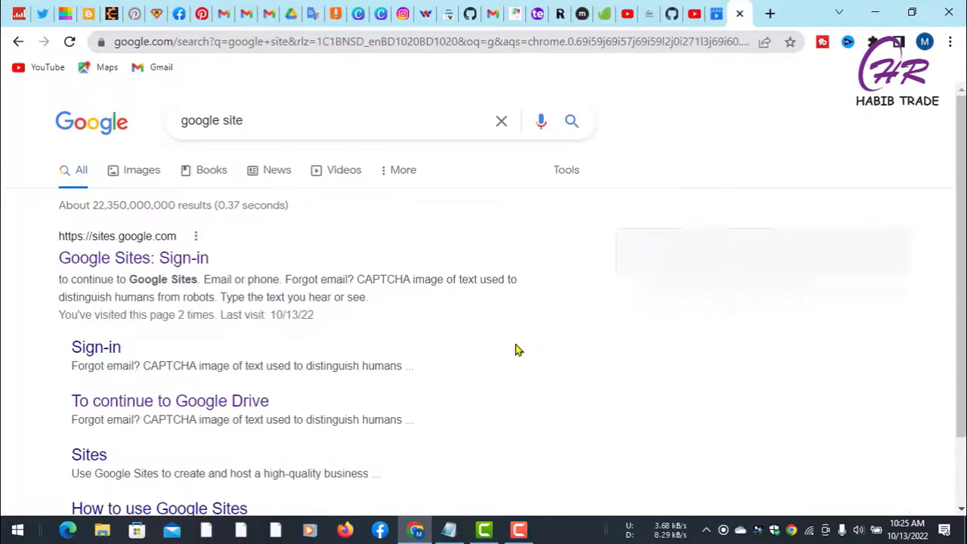
pyautogui.click(211, 262)
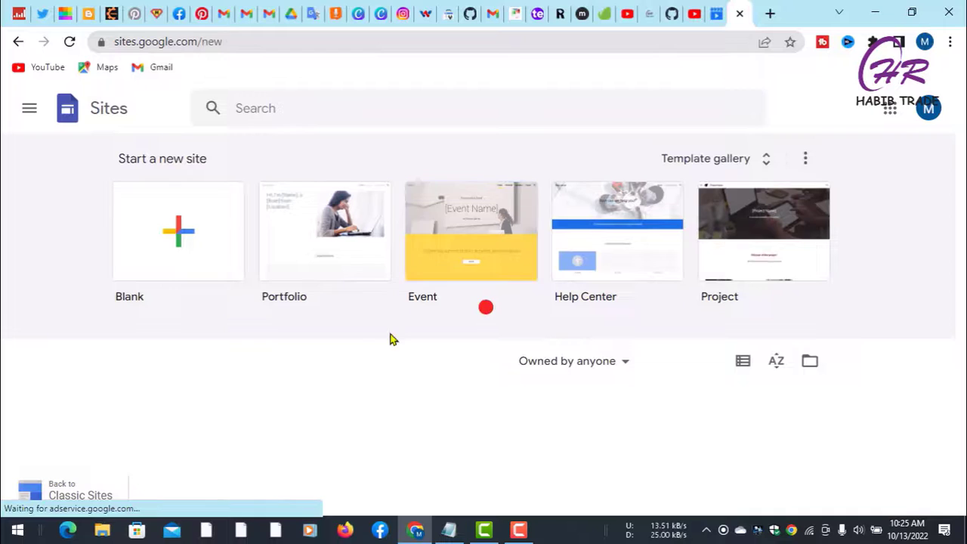
pyautogui.scroll(-2, 393, 337)
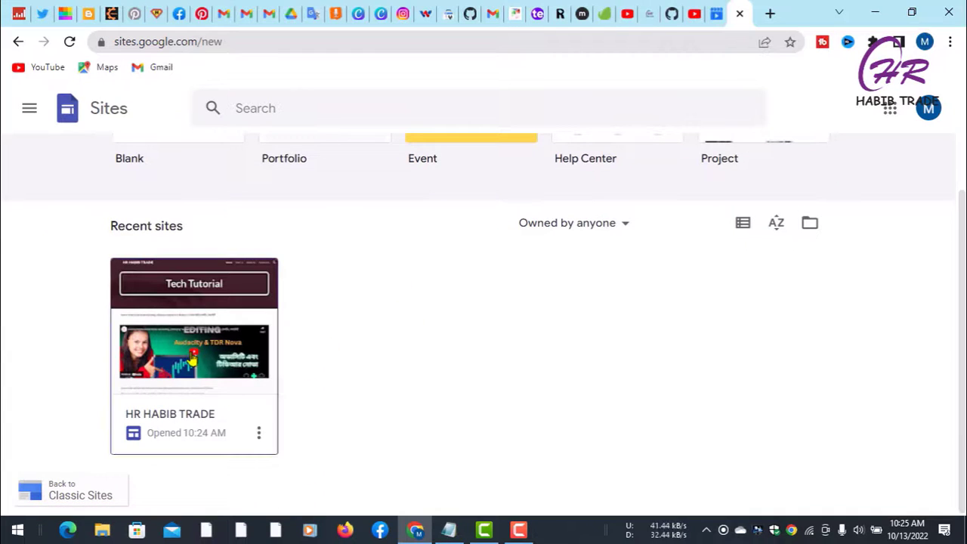
# Open the HR HABIB TRADE site for editing and look through the content sections of its Home page.
pyautogui.click(193, 361)
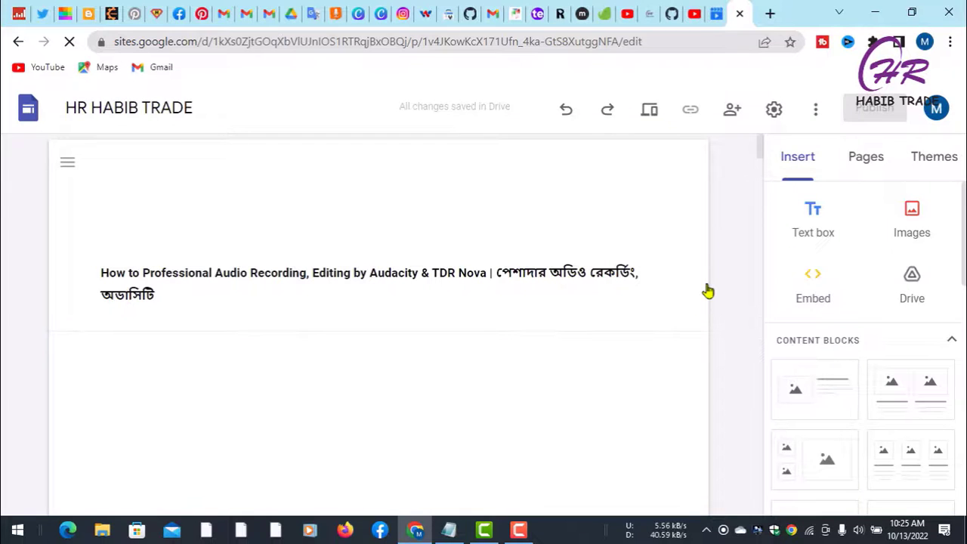
pyautogui.scroll(-3, 446, 395)
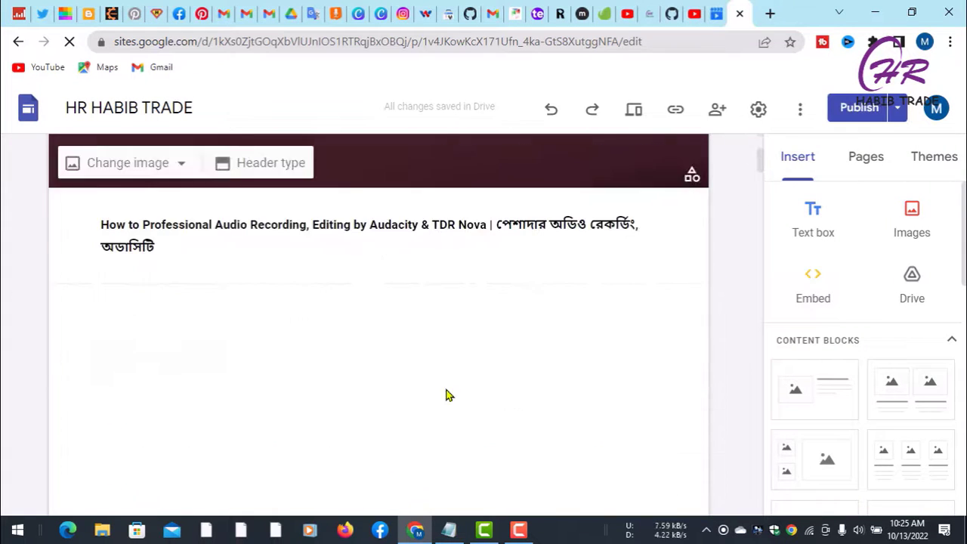
pyautogui.scroll(-15, 445, 396)
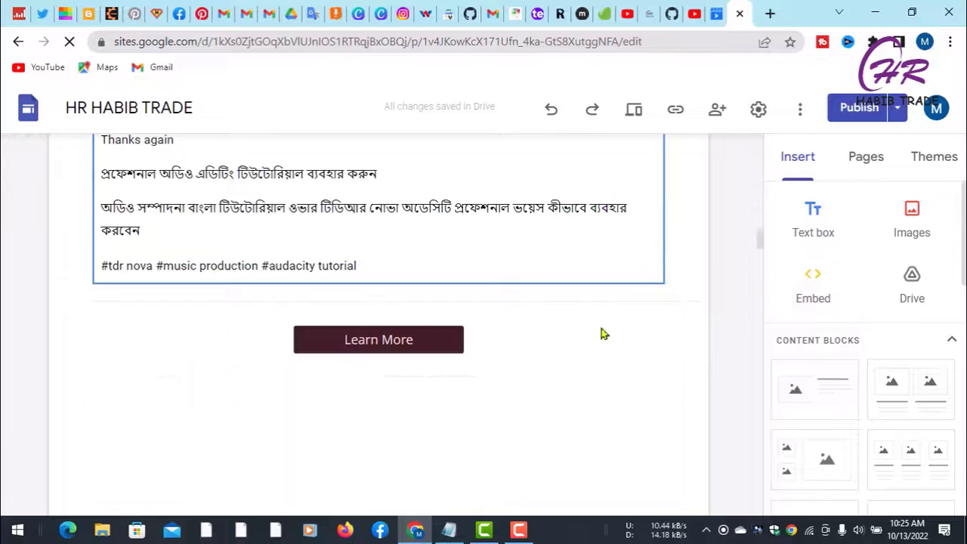
# Look through the remaining video sections of the Home page down to the blank section above the Home footer link.
pyautogui.scroll(-15, 602, 333)
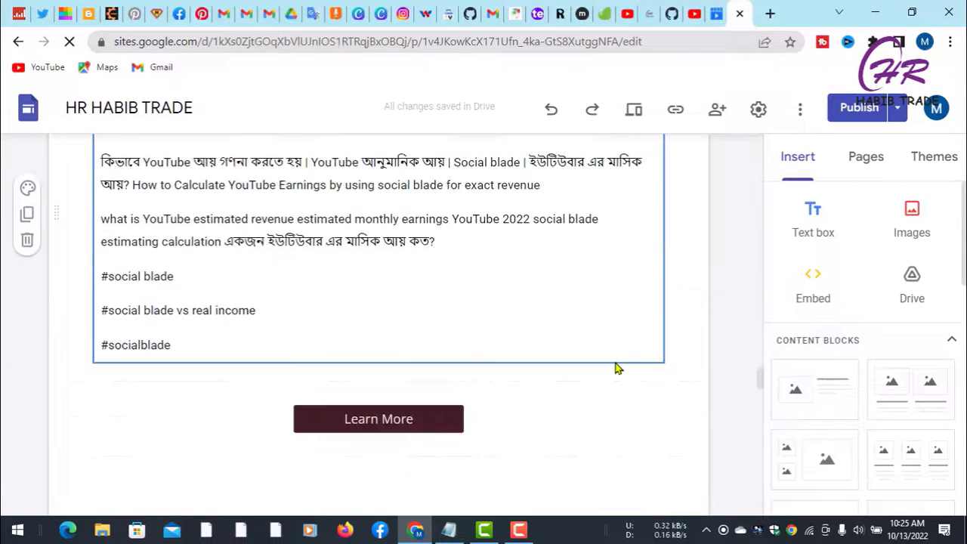
pyautogui.scroll(-15, 618, 370)
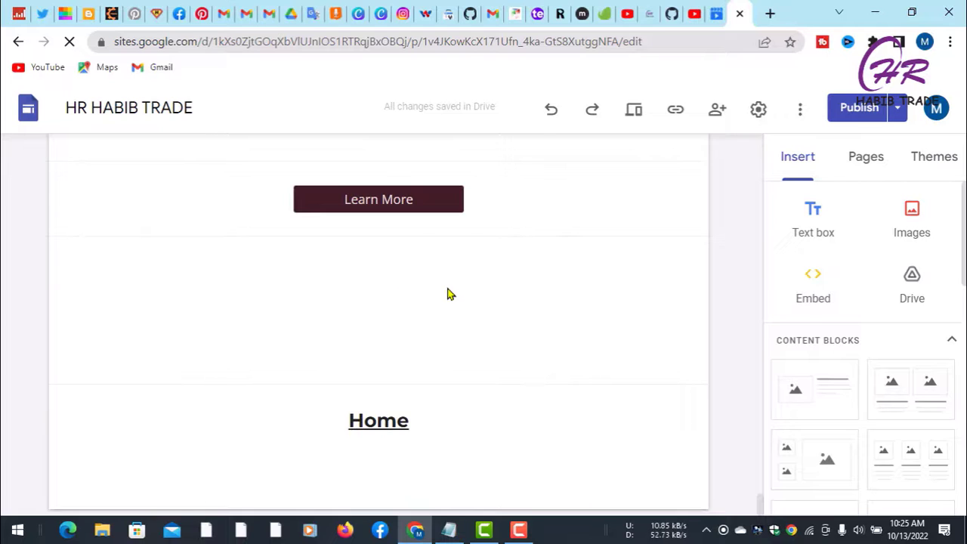
pyautogui.scroll(-3, 838, 269)
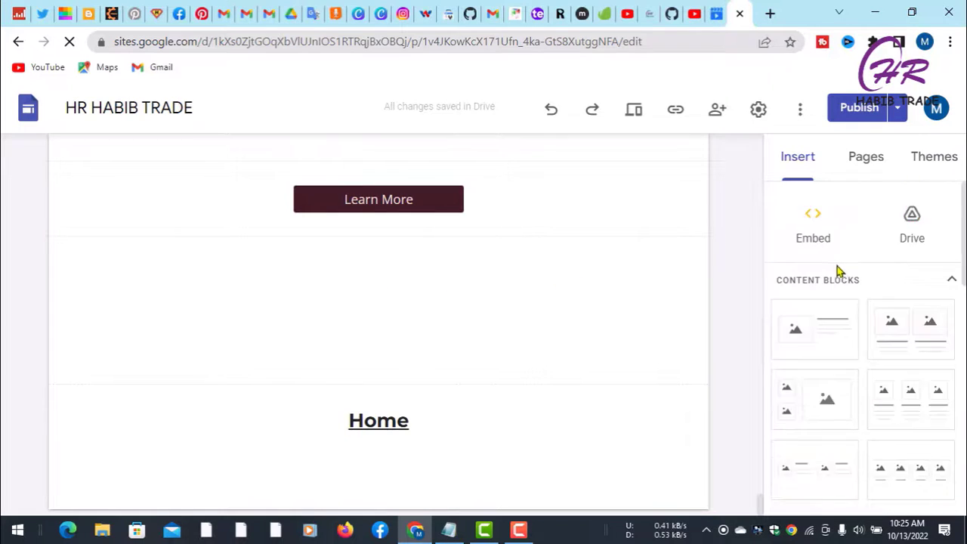
pyautogui.scroll(3, 928, 334)
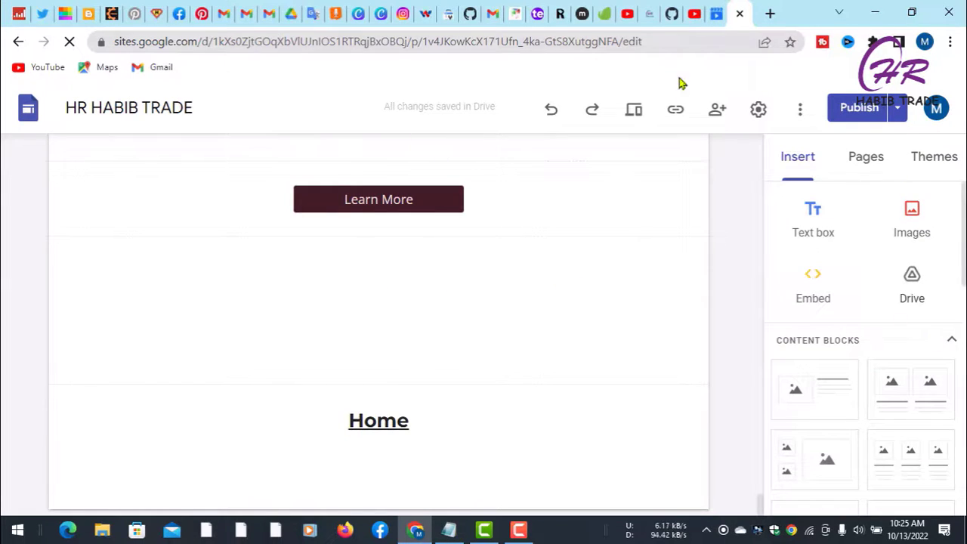
# Switch to the YouTube Studio details of "How to Upload YouTube Video on Blogger" and copy the video's link.
pyautogui.click(626, 20)
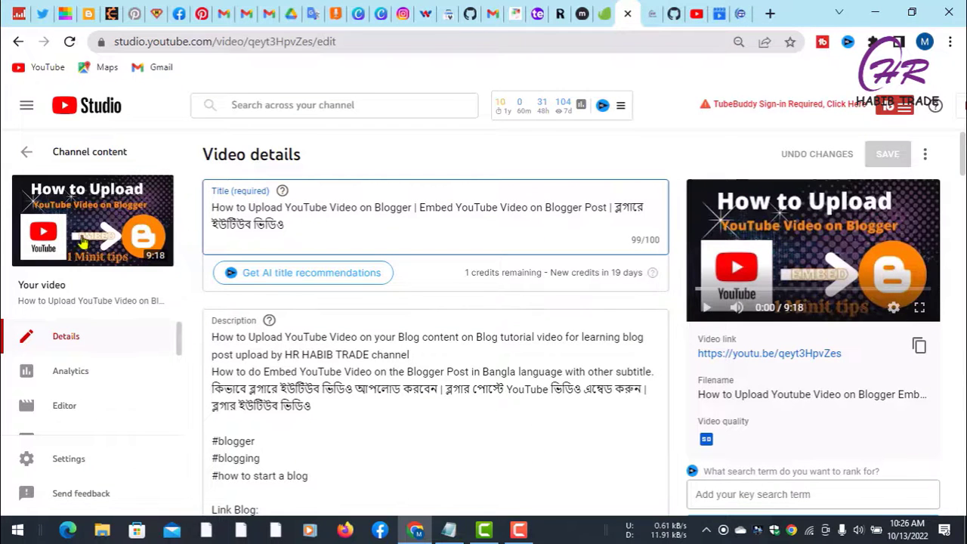
pyautogui.moveTo(111, 231)
pyautogui.scroll(-2, 529, 344)
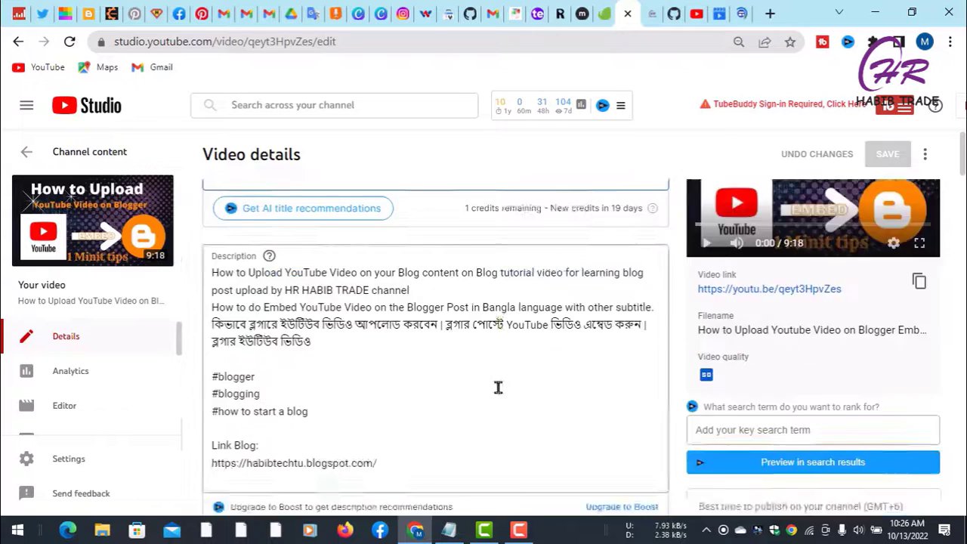
pyautogui.scroll(2, 522, 362)
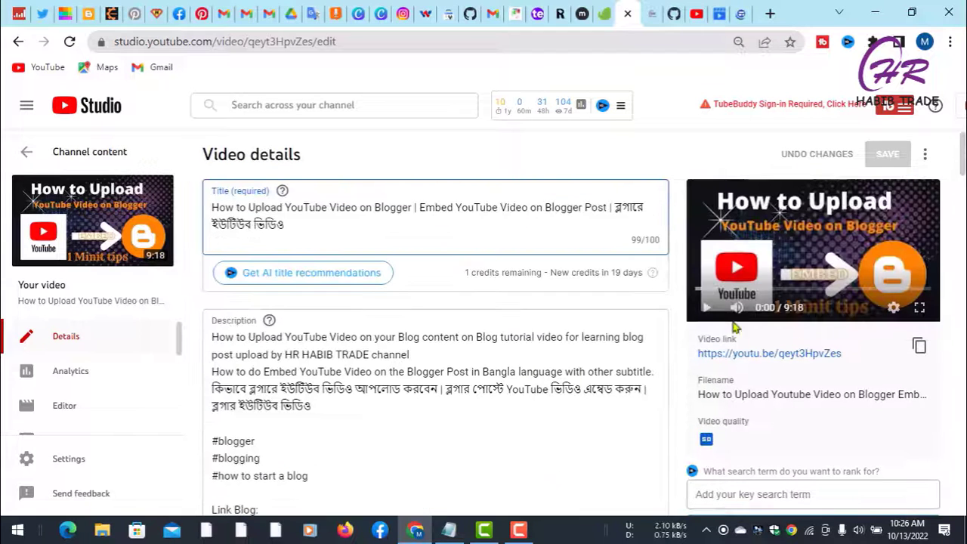
pyautogui.click(919, 346)
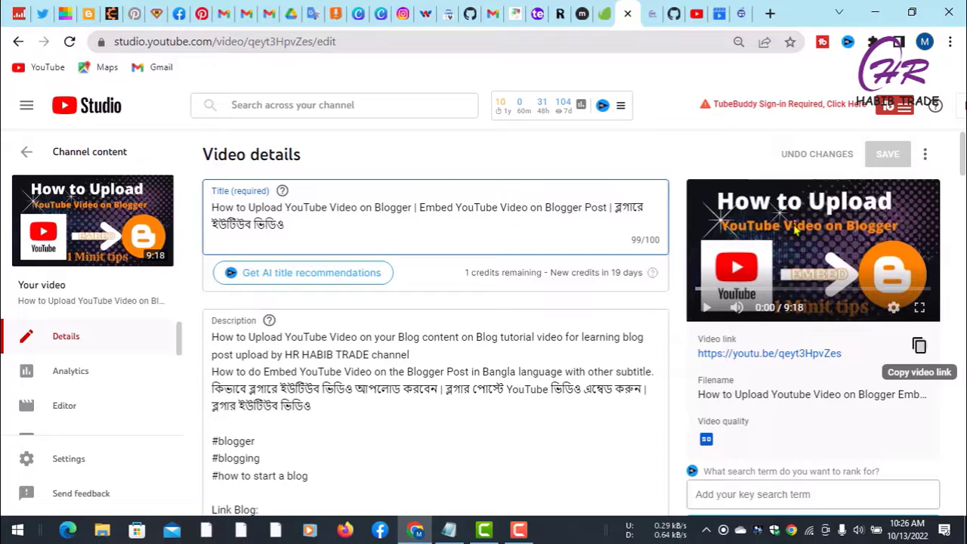
# Back in the Google Sites editor, insert the uploaded YouTube video "How to Upload YouTube Video on Blogger" at the end of the Home page.
pyautogui.click(739, 15)
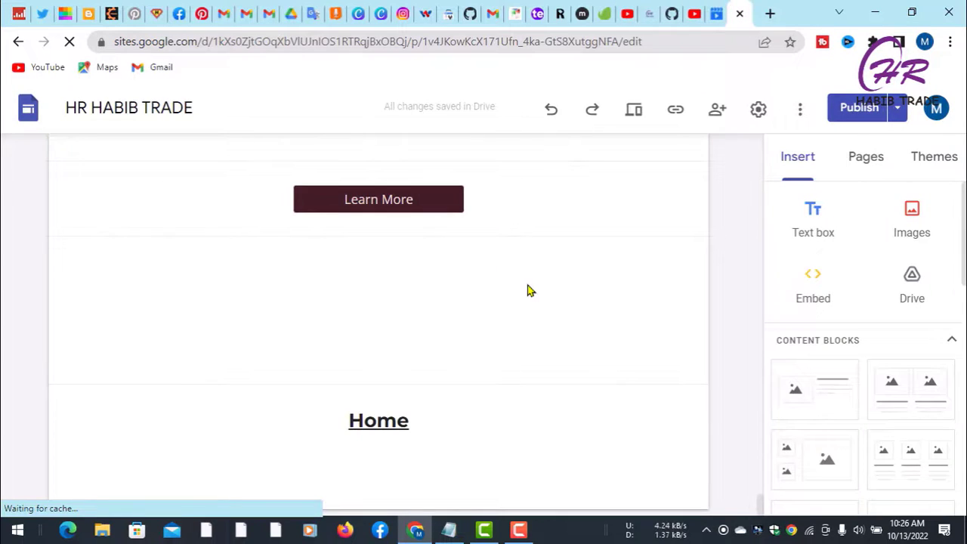
pyautogui.scroll(-5, 862, 303)
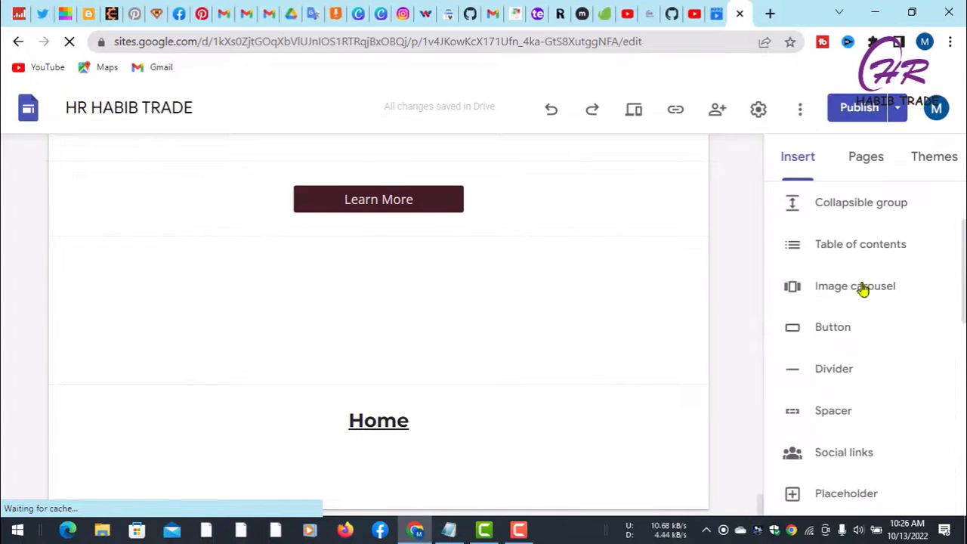
pyautogui.scroll(-2, 869, 304)
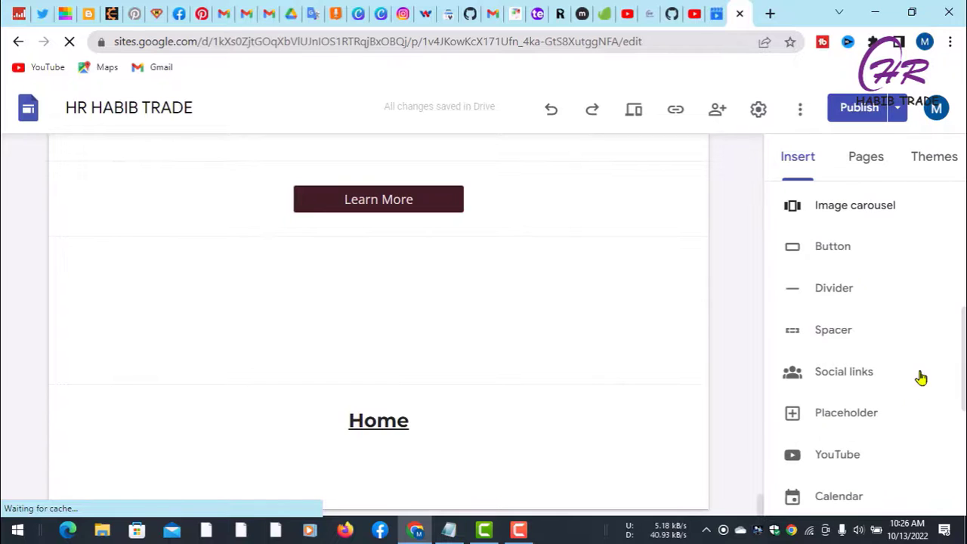
pyautogui.click(845, 451)
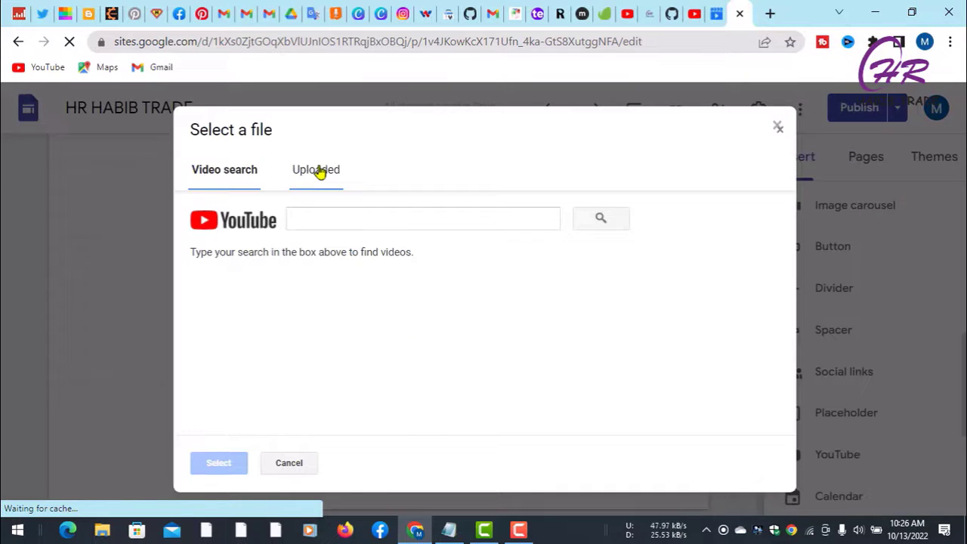
pyautogui.click(318, 170)
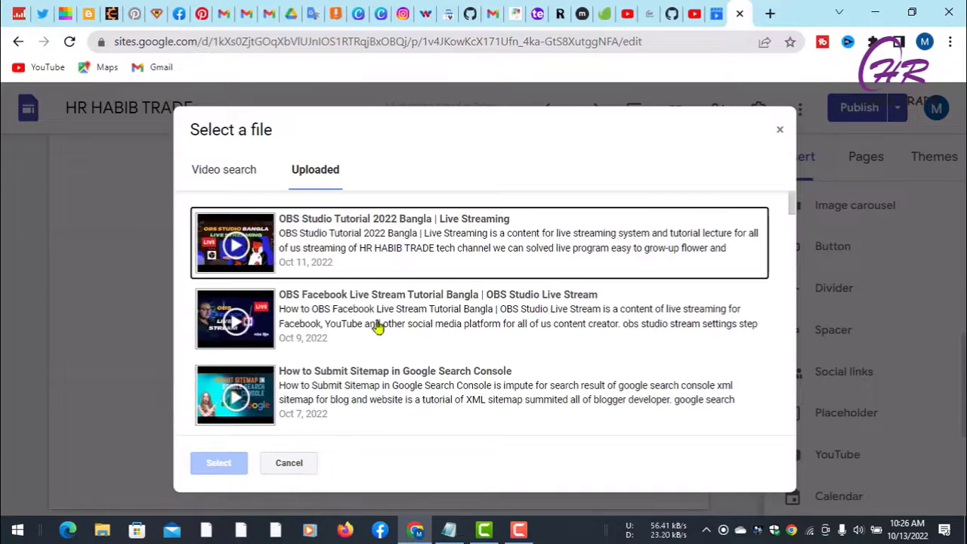
pyautogui.scroll(-15, 419, 316)
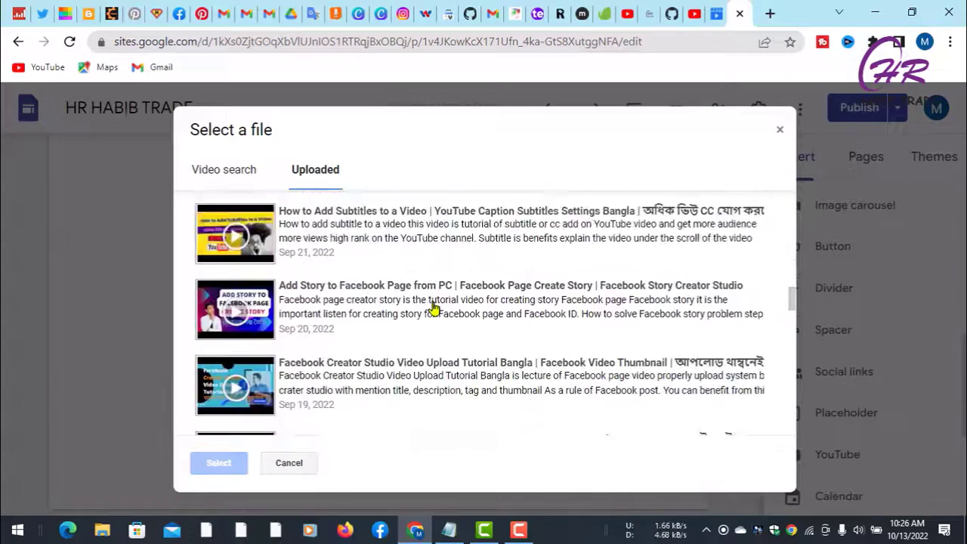
pyautogui.scroll(-8, 428, 310)
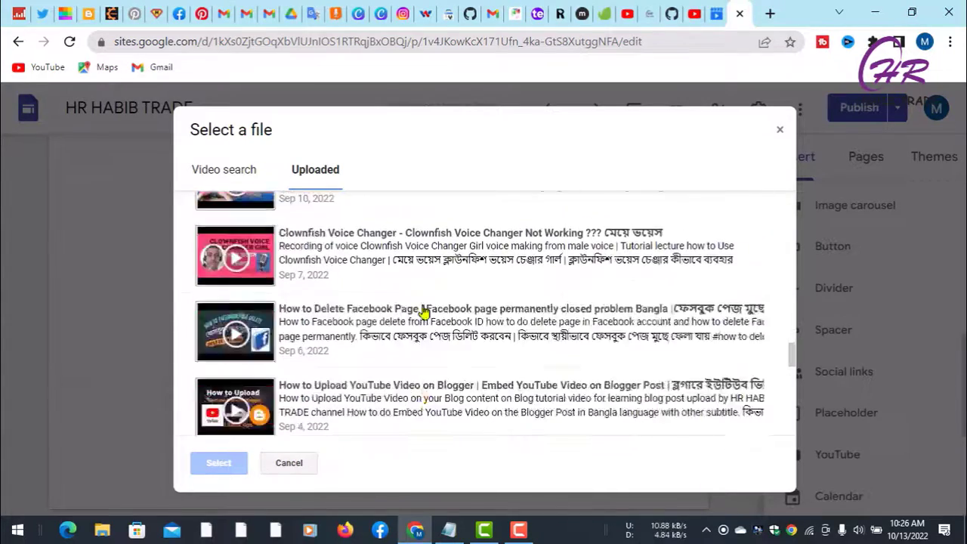
pyautogui.click(448, 305)
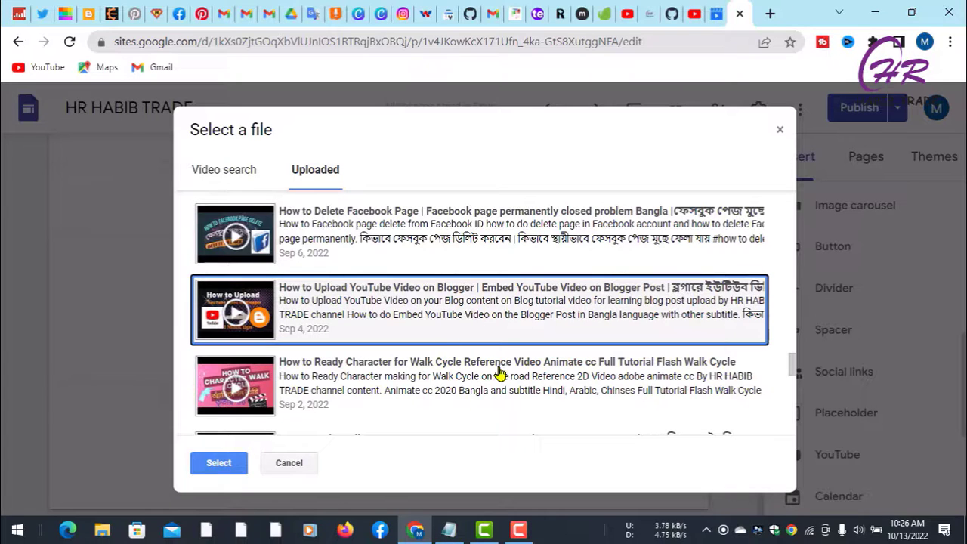
pyautogui.click(216, 464)
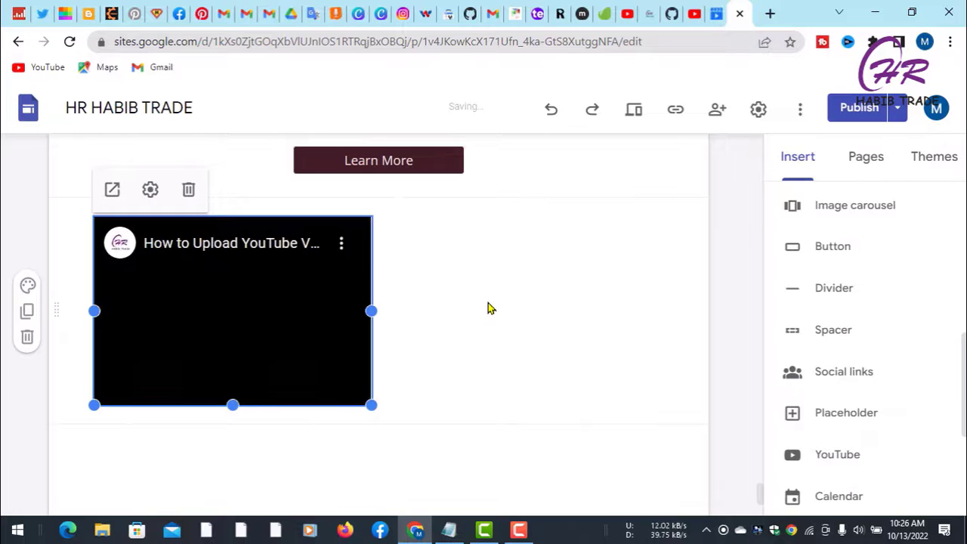
# Widen the embedded video to the full content width of its section and deselect it.
pyautogui.moveTo(368, 310); pyautogui.dragTo(785, 322)
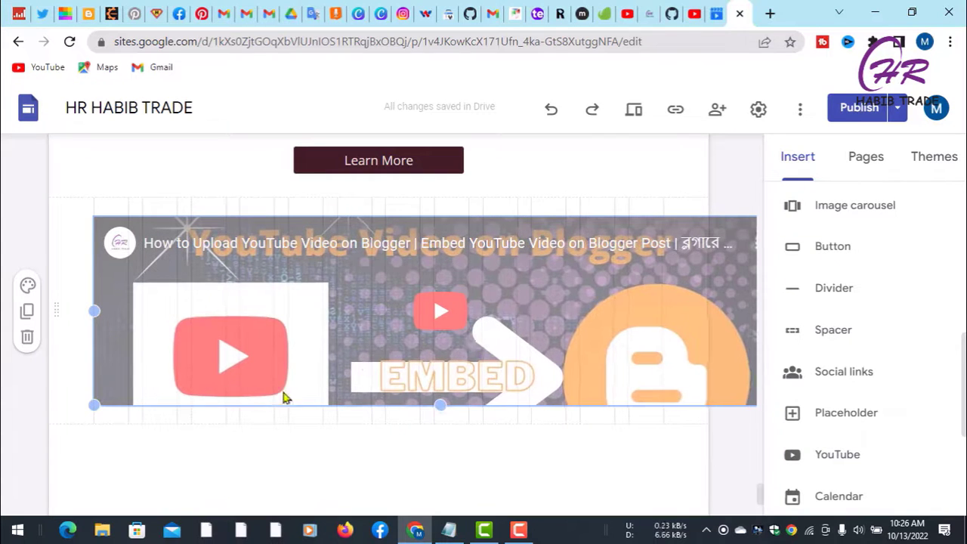
pyautogui.click(463, 308)
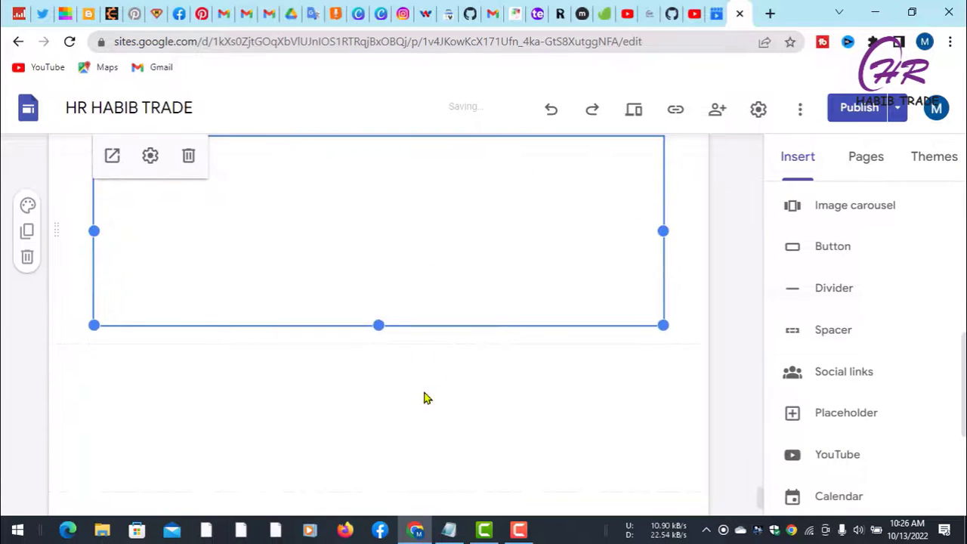
pyautogui.scroll(-2, 448, 355)
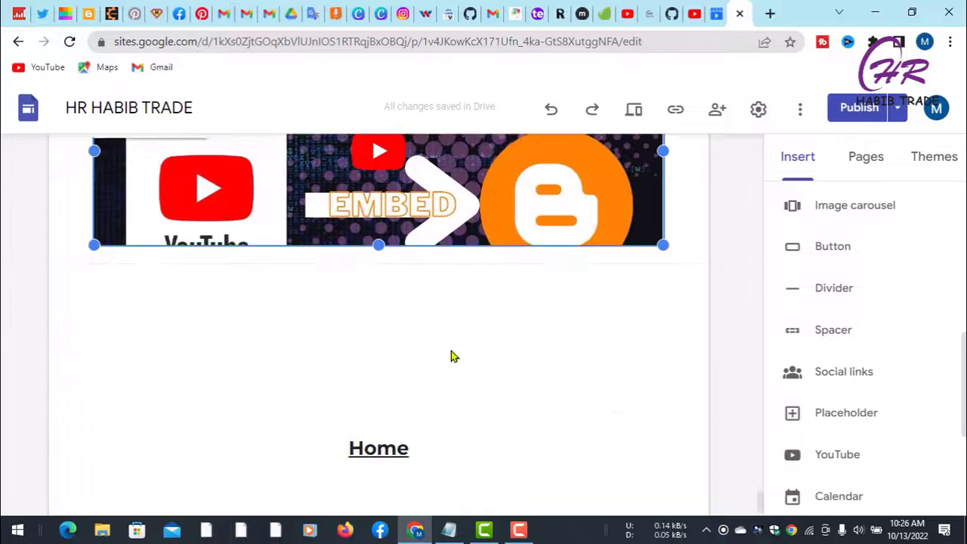
pyautogui.click(363, 296)
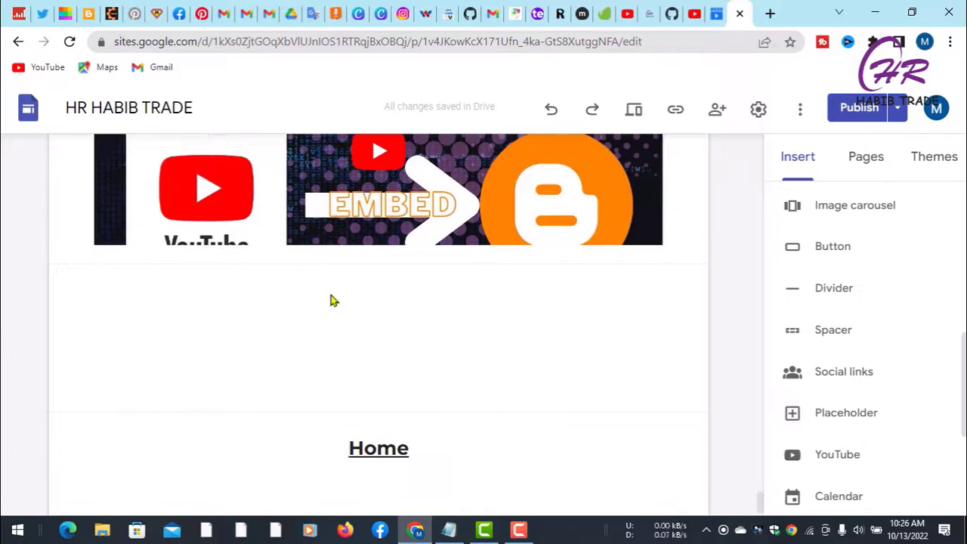
# Add a text box below the video and copy the video's YouTube Studio description through "#how to start a blog".
pyautogui.scroll(5, 836, 389)
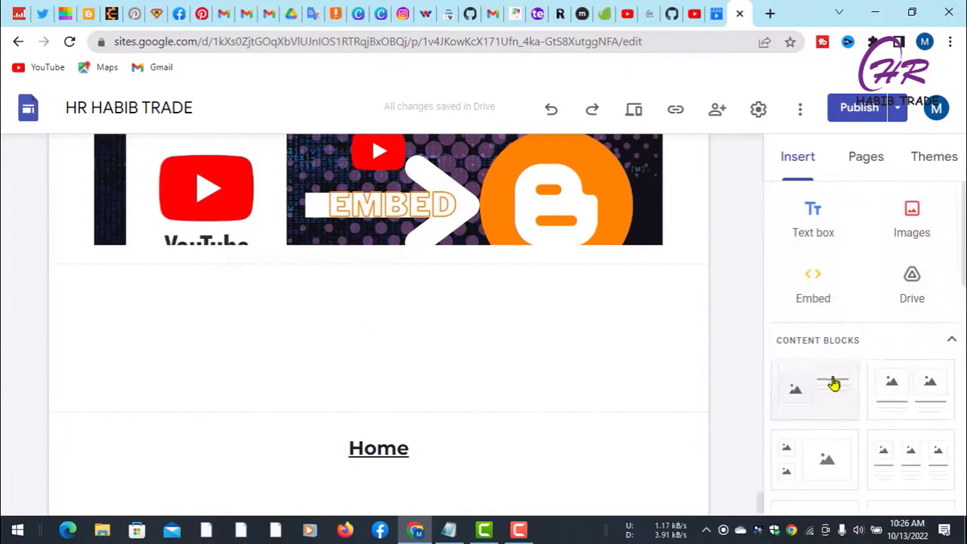
pyautogui.click(814, 225)
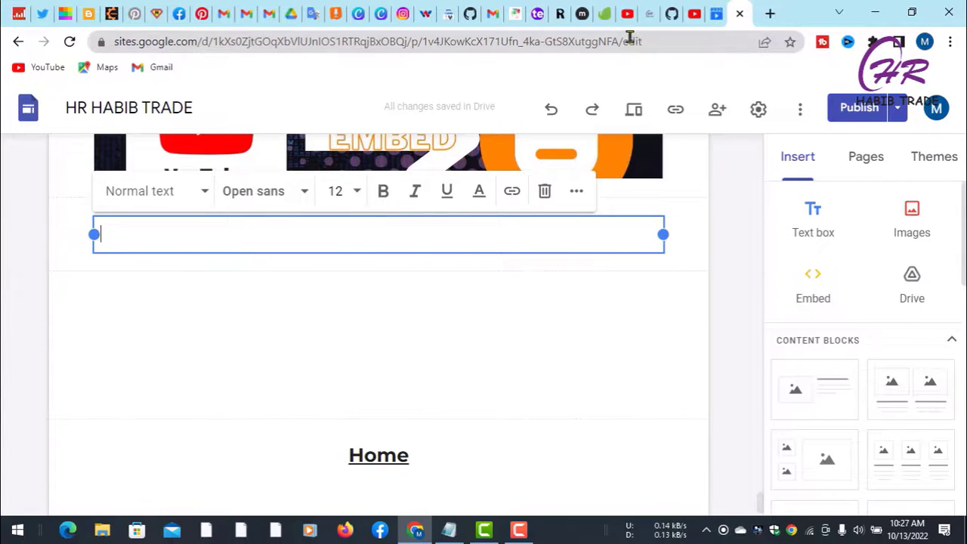
pyautogui.click(628, 13)
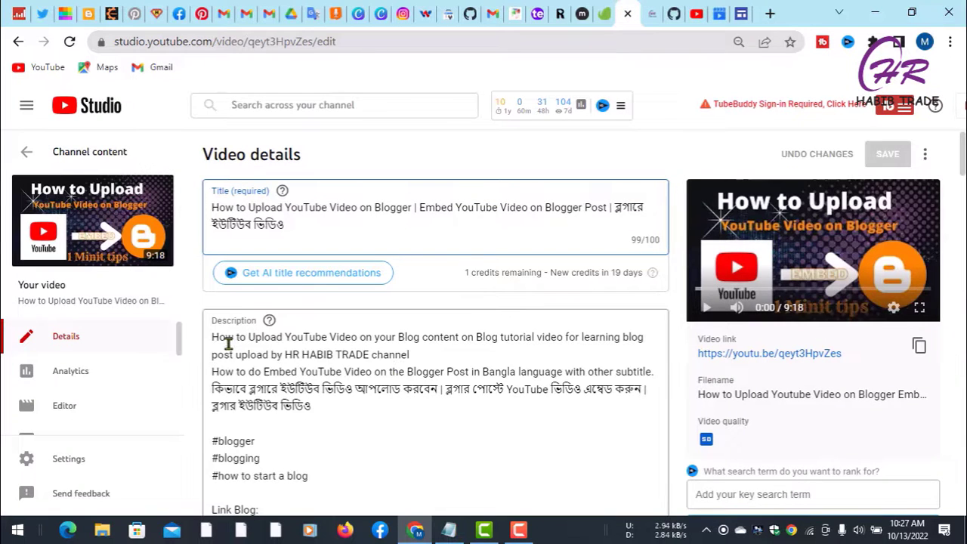
pyautogui.moveTo(212, 340); pyautogui.dragTo(336, 485)
pyautogui.rightClick(332, 357)
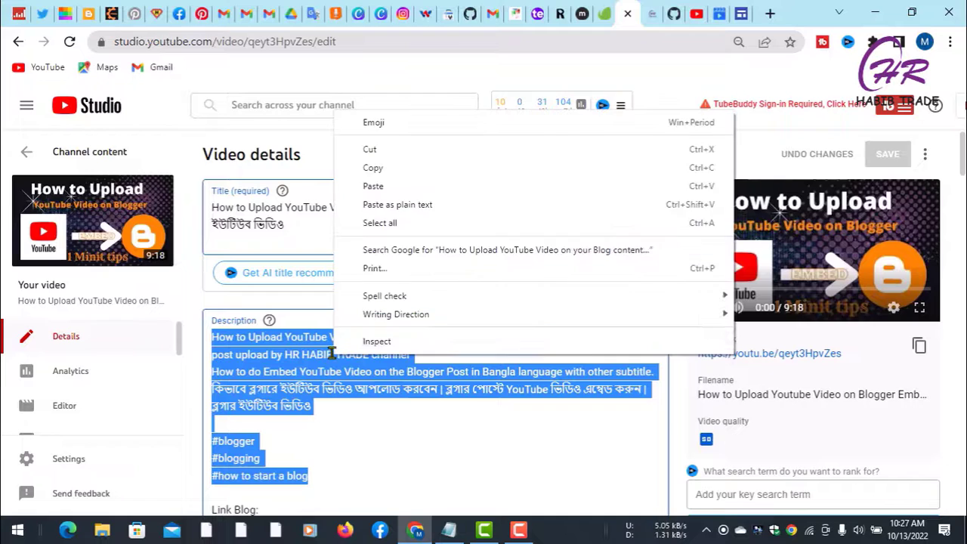
pyautogui.click(396, 173)
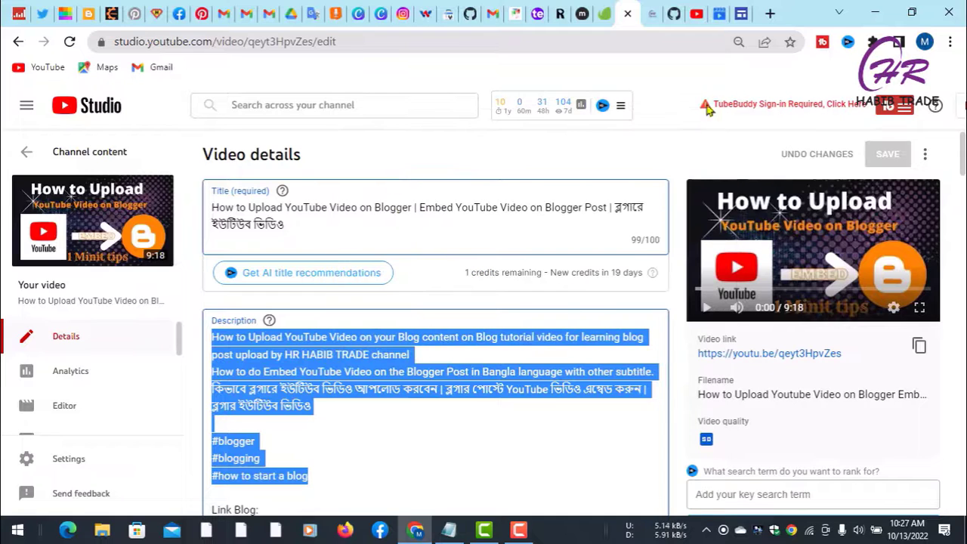
# Paste the copied description into the new text box in Google Sites and remove the blank line above "#blogger".
pyautogui.click(719, 14)
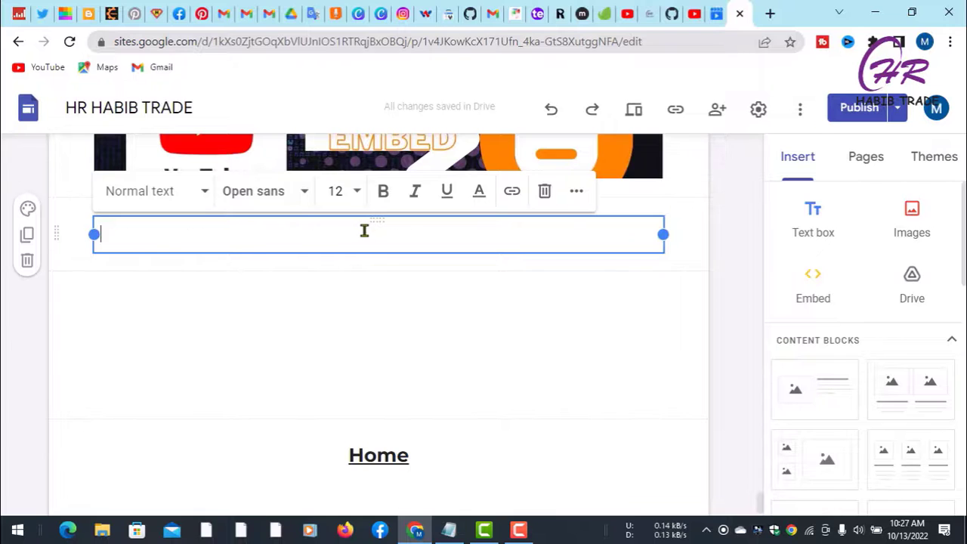
pyautogui.hotkey('ctrl', 'v')
pyautogui.scroll(-1, 183, 338)
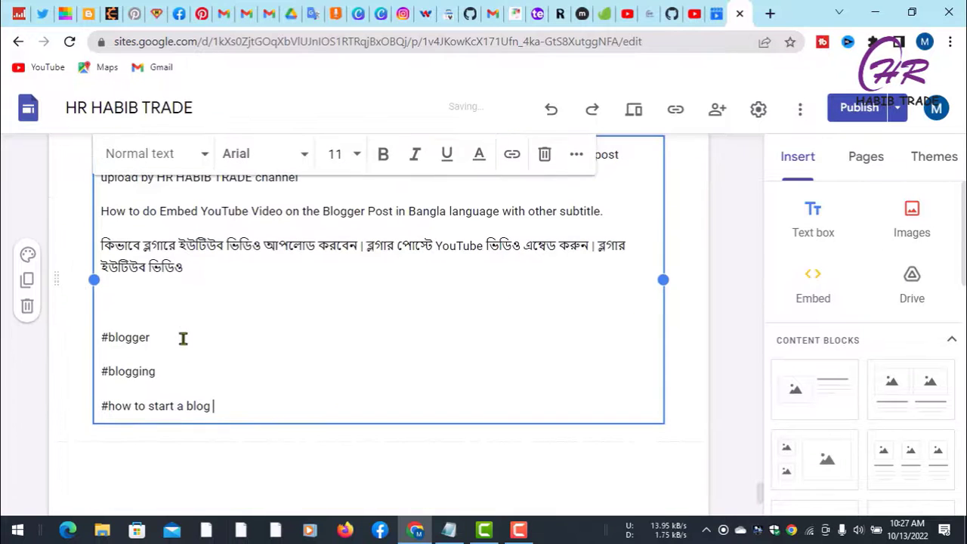
pyautogui.click(164, 306)
pyautogui.press('BackSpace')
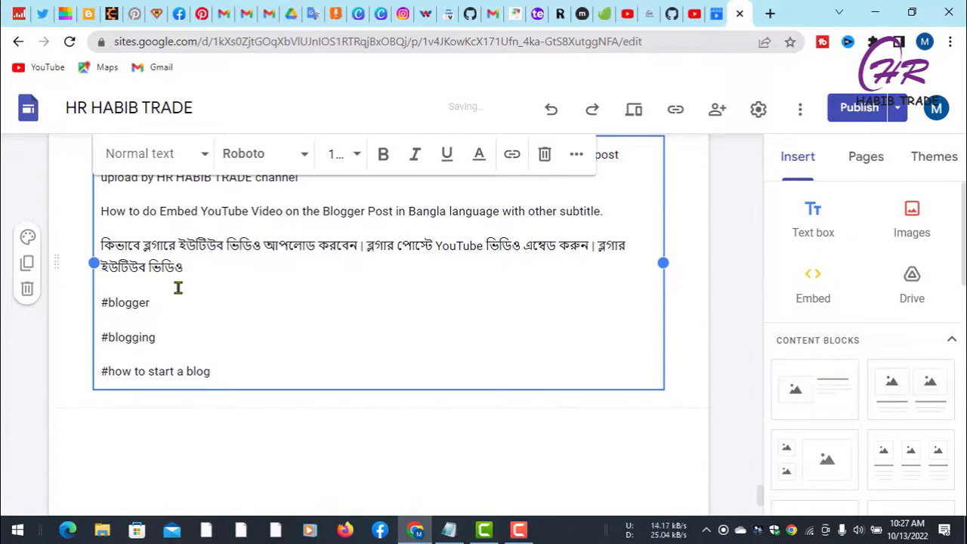
# Check the layout of the embedded Blogger video and its description text on the Home page.
pyautogui.scroll(-2, 498, 339)
pyautogui.scroll(5, 516, 334)
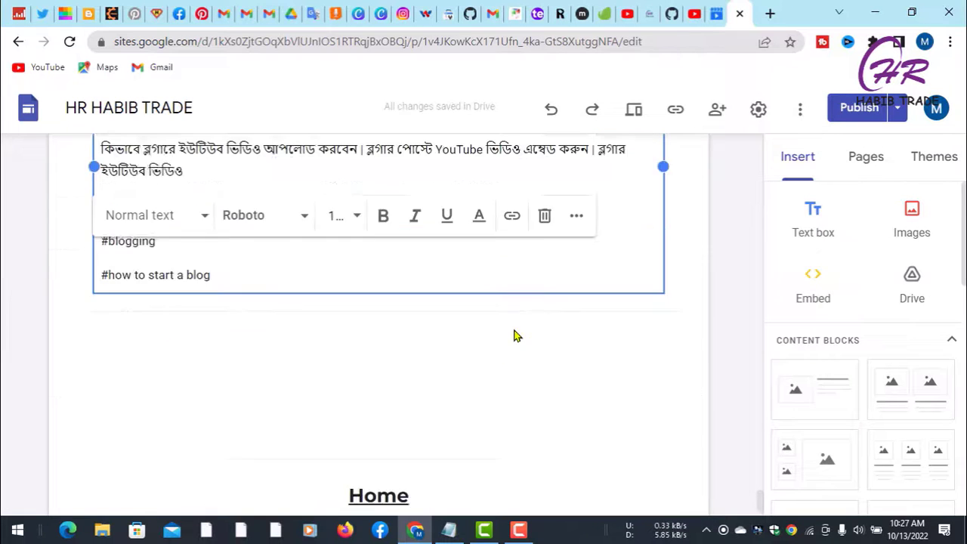
pyautogui.scroll(1, 456, 315)
pyautogui.scroll(-6, 470, 317)
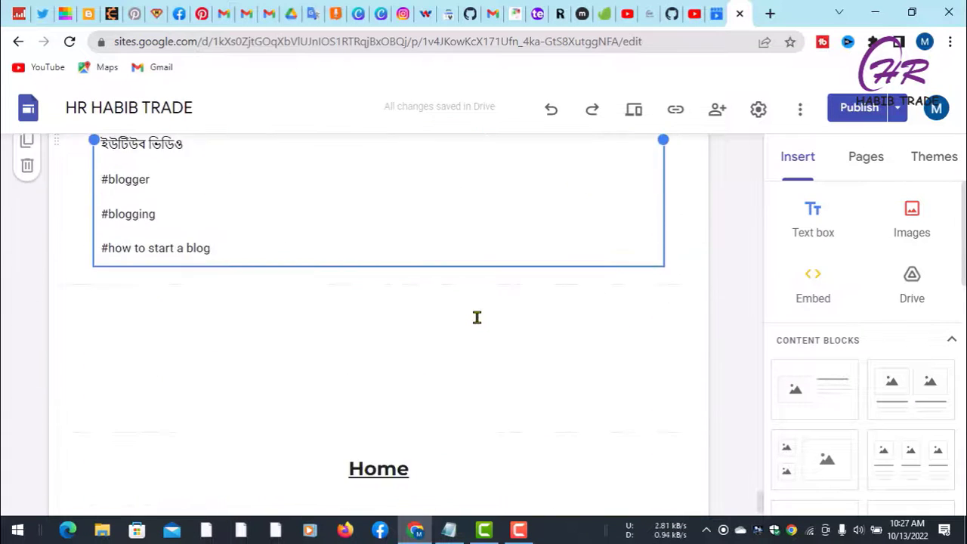
pyautogui.scroll(6, 511, 343)
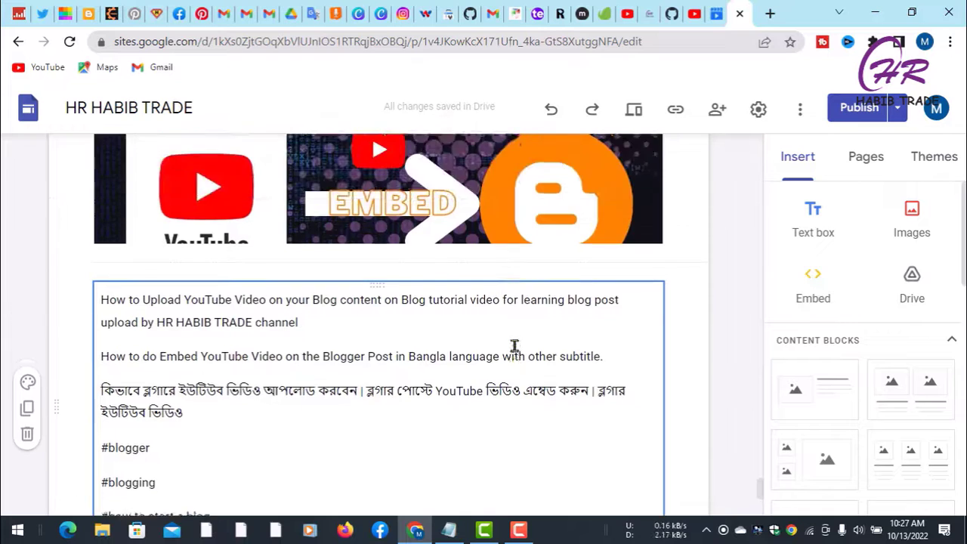
pyautogui.scroll(-4, 445, 363)
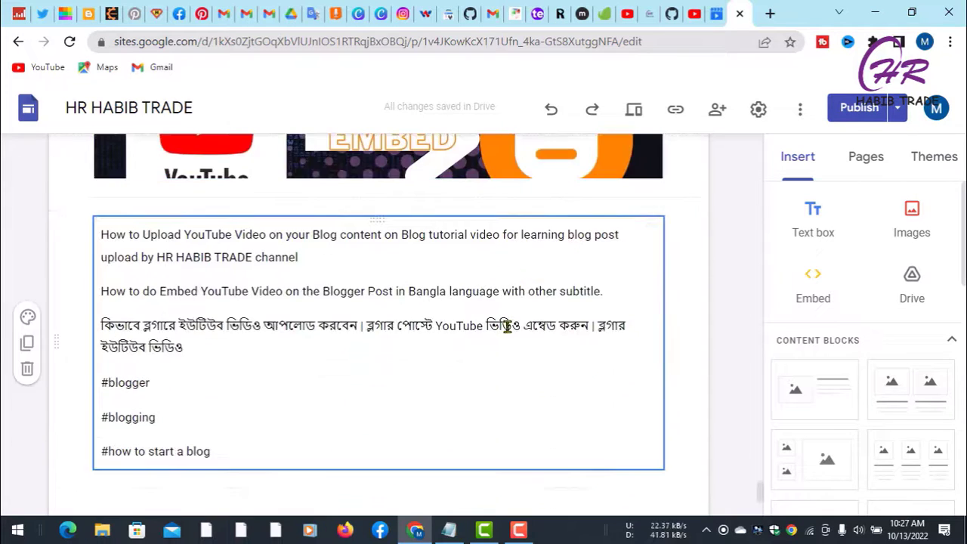
# Start a new button for the Home page below the Blogger video description and name it "Learn More".
pyautogui.scroll(-2, 393, 393)
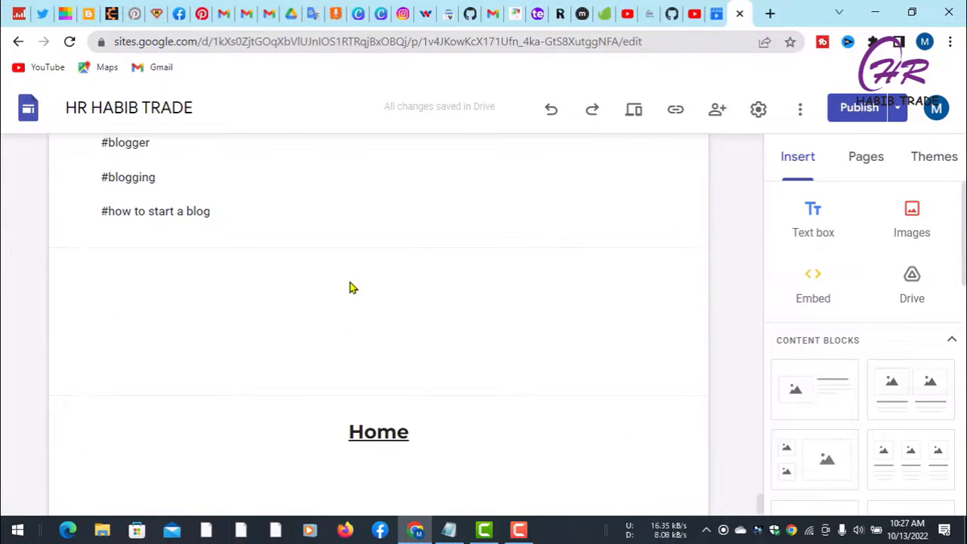
pyautogui.scroll(-5, 903, 362)
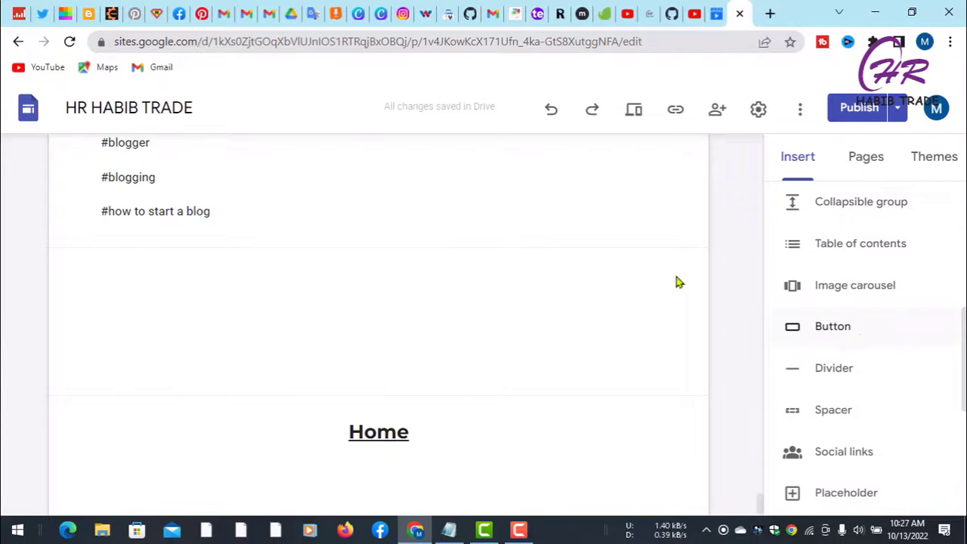
pyautogui.click(824, 328)
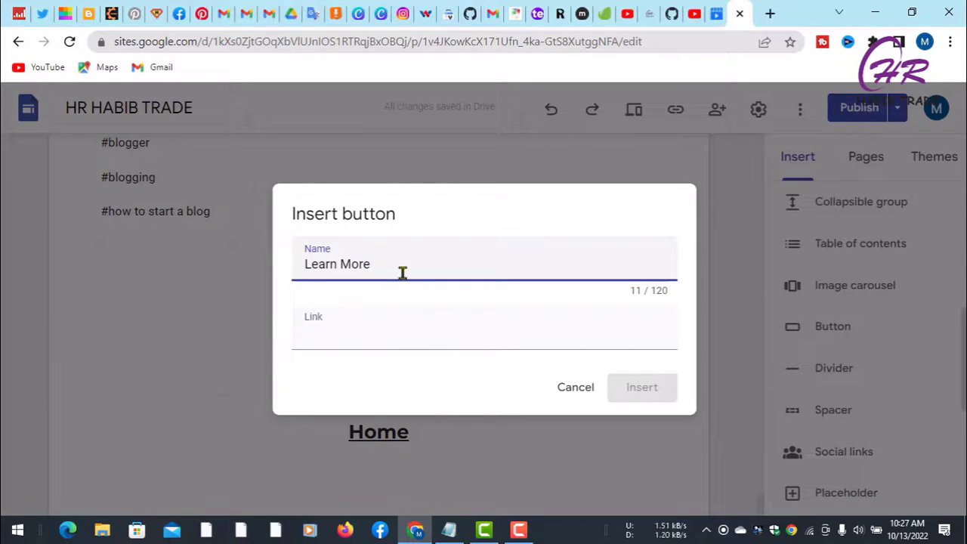
pyautogui.click(397, 332)
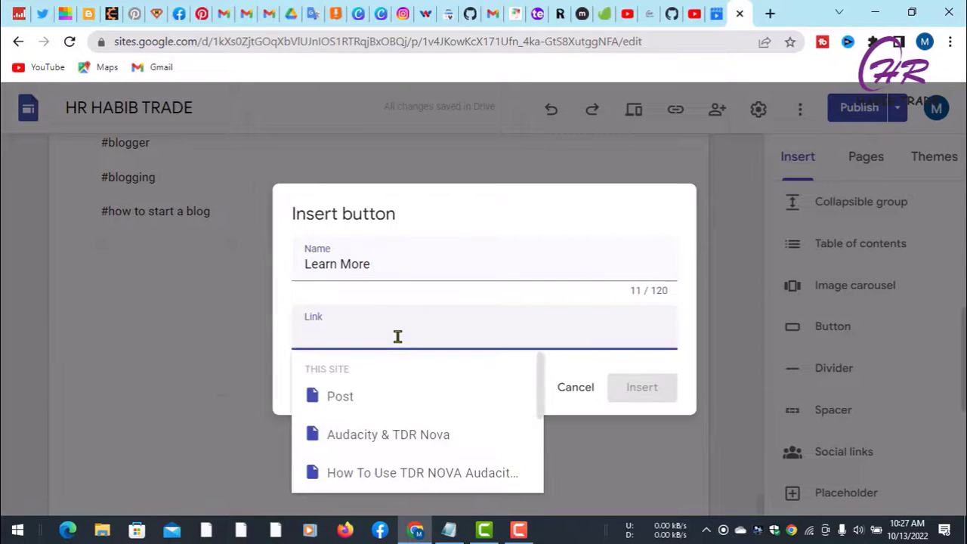
pyautogui.rightClick(398, 334)
pyautogui.click(439, 217)
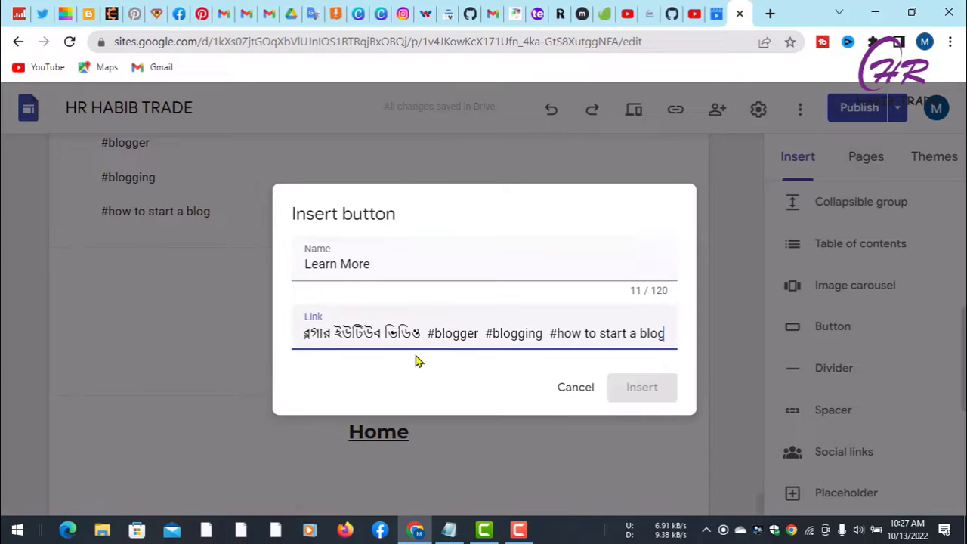
pyautogui.press('BackSpace')
pyautogui.press('BackSpace')
pyautogui.press('BackSpace')
pyautogui.press('BackSpace')
pyautogui.press('BackSpace')
pyautogui.press('BackSpace')
pyautogui.press('BackSpace')
pyautogui.press('BackSpace')
pyautogui.press('BackSpace')
pyautogui.press('BackSpace')
pyautogui.press('BackSpace')
pyautogui.press('BackSpace')
pyautogui.press('BackSpace')
pyautogui.press('BackSpace')
pyautogui.press('BackSpace')
pyautogui.press('BackSpace')
pyautogui.press('BackSpace')
pyautogui.press('BackSpace')
pyautogui.press('BackSpace')
pyautogui.press('BackSpace')
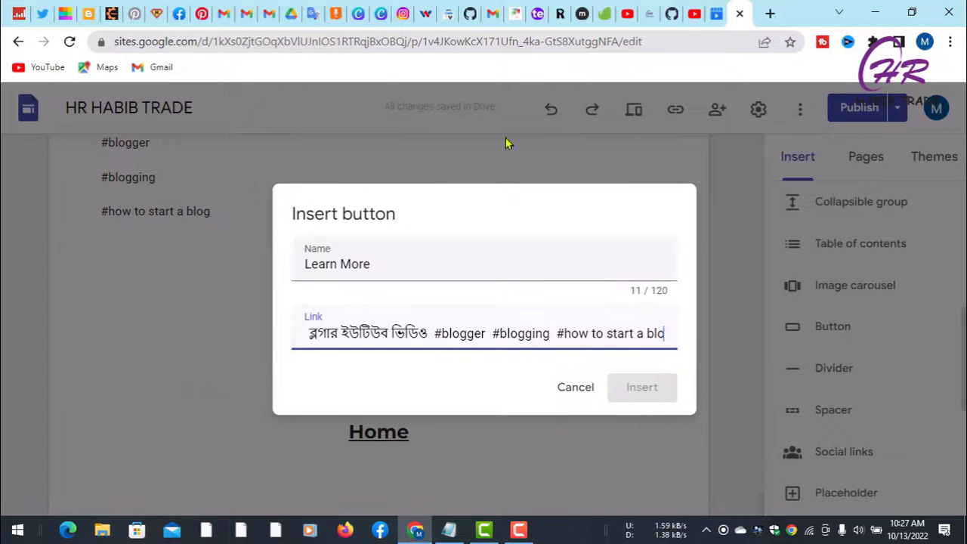
pyautogui.press('BackSpace')
pyautogui.press('BackSpace')
pyautogui.press('BackSpace')
pyautogui.press('BackSpace')
pyautogui.press('BackSpace')
pyautogui.press('BackSpace')
pyautogui.press('BackSpace')
pyautogui.press('BackSpace')
pyautogui.press('BackSpace')
pyautogui.press('BackSpace')
pyautogui.press('BackSpace')
pyautogui.press('BackSpace')
pyautogui.press('BackSpace')
pyautogui.press('BackSpace')
pyautogui.press('BackSpace')
pyautogui.press('BackSpace')
pyautogui.press('BackSpace')
pyautogui.press('BackSpace')
pyautogui.press('BackSpace')
pyautogui.press('BackSpace')
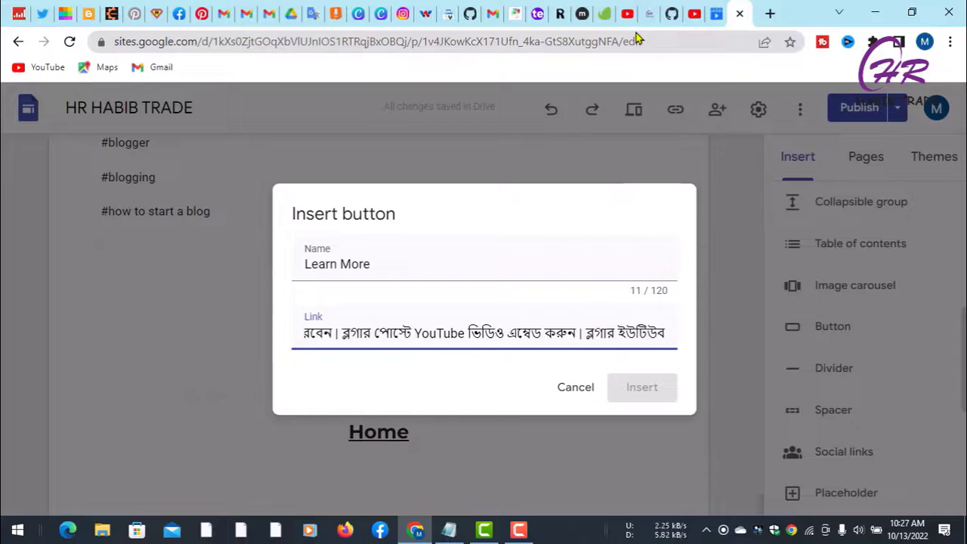
# Copy the Blogger video's link from its YouTube Studio details page and return to the Google Sites editor.
pyautogui.click(629, 17)
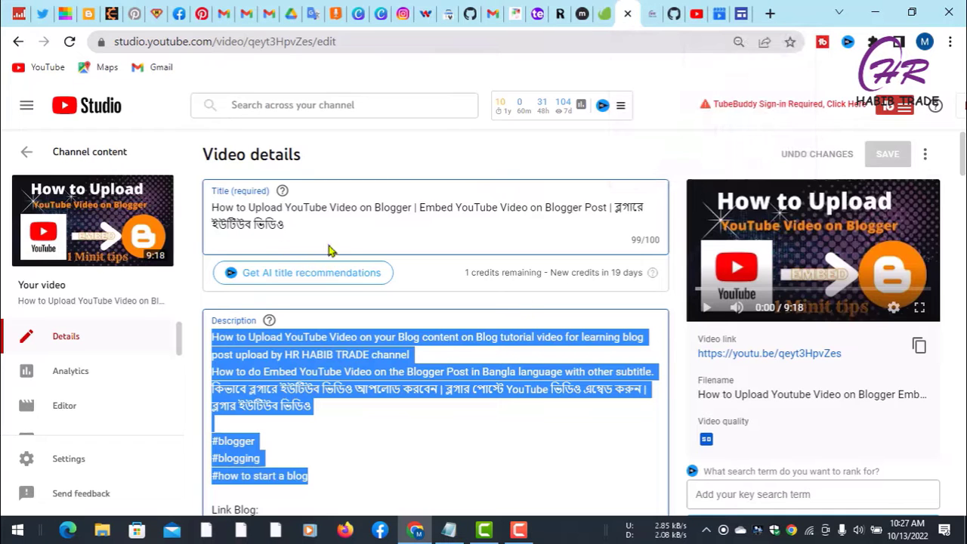
pyautogui.click(919, 346)
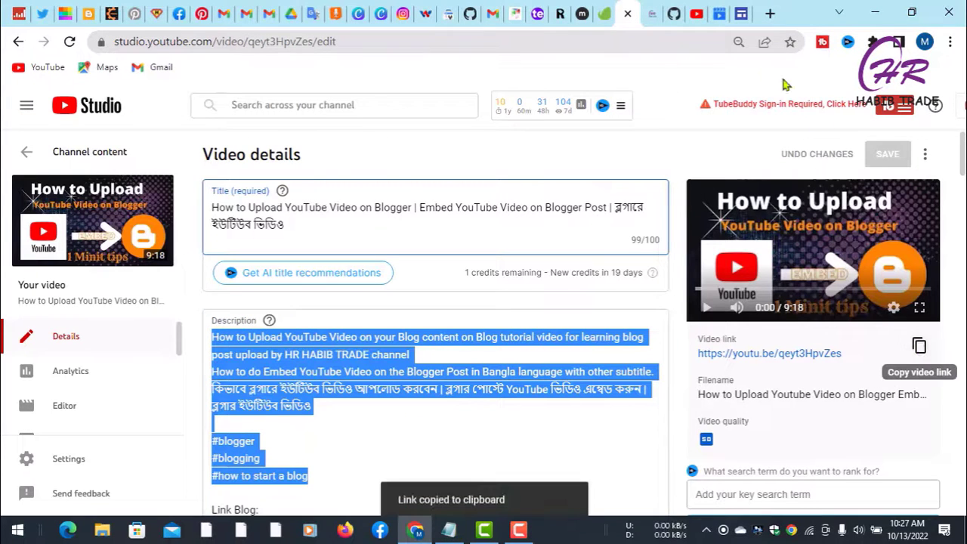
pyautogui.click(740, 13)
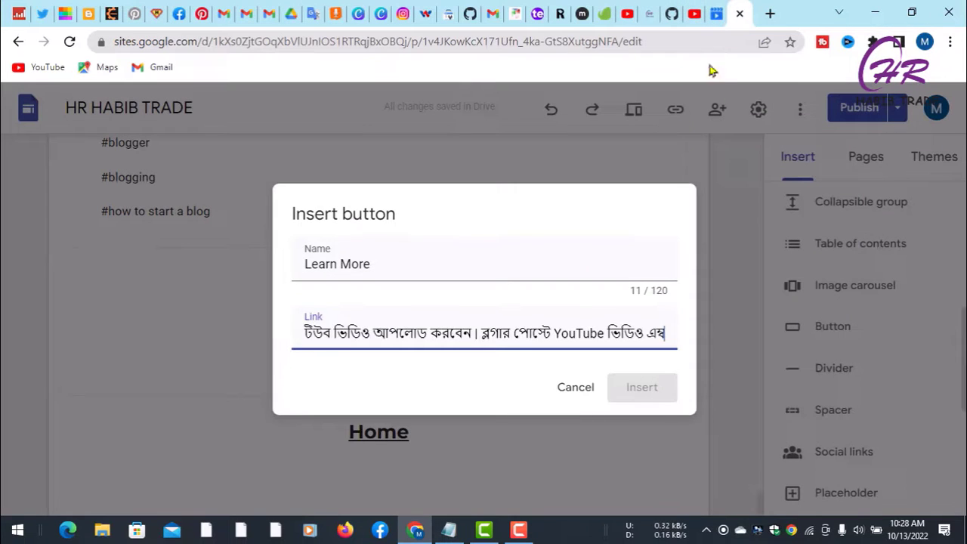
pyautogui.tripleClick(560, 314)
pyautogui.press('BackSpace')
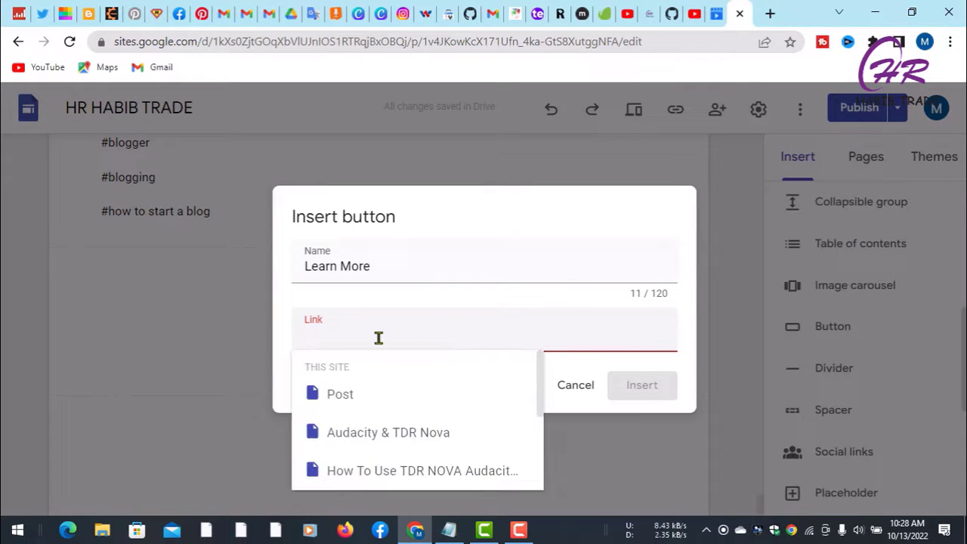
pyautogui.hotkey('ctrl', 'v')
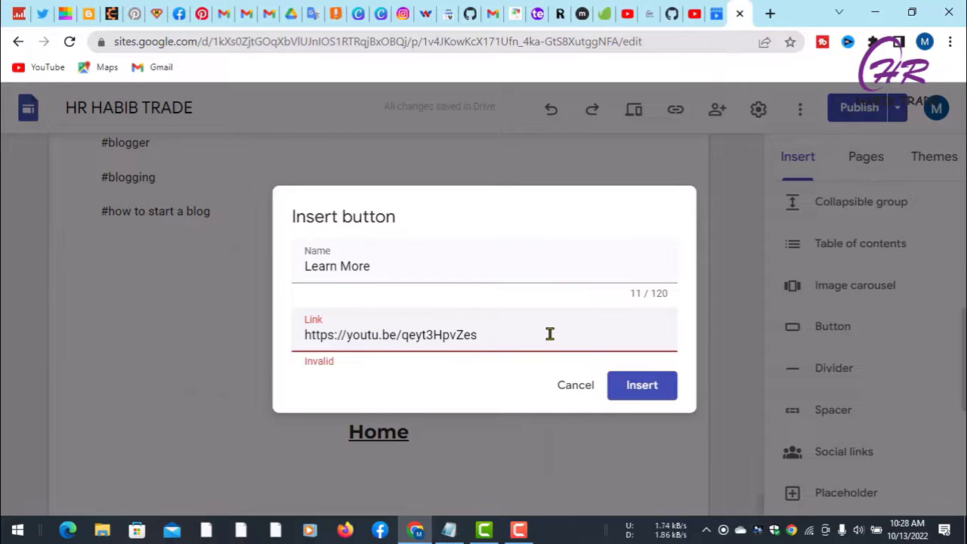
pyautogui.click(642, 391)
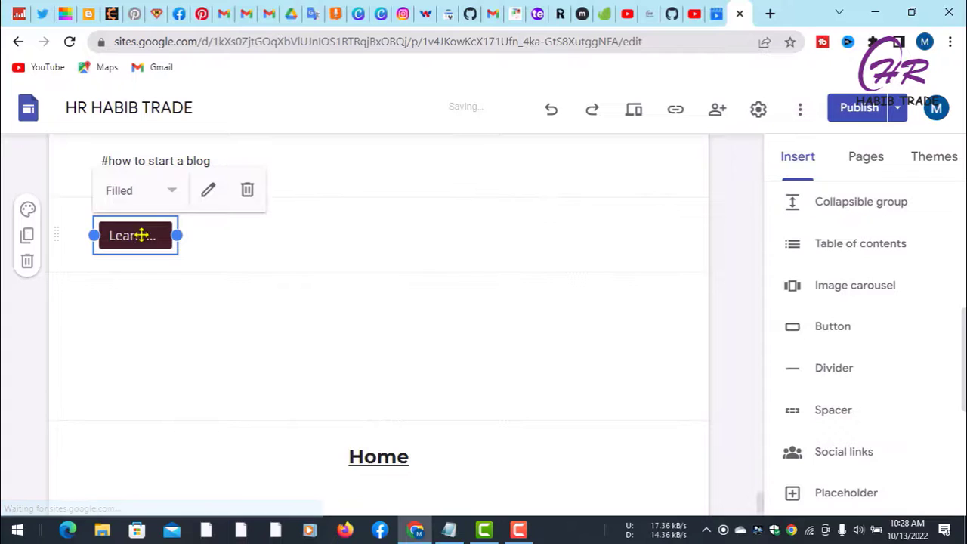
pyautogui.moveTo(143, 234); pyautogui.dragTo(572, 267)
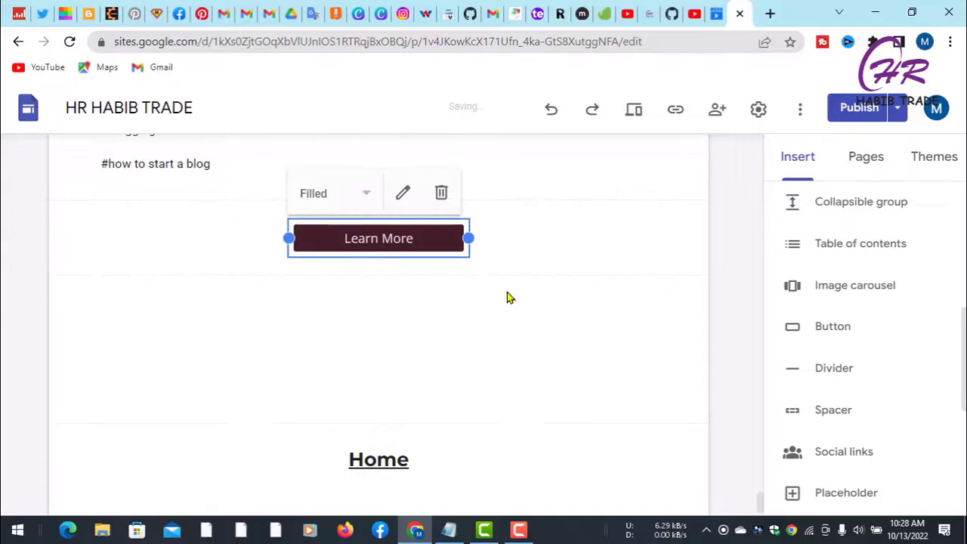
# Review the layout of the Blogger video section with its description text and Learn More button.
pyautogui.scroll(3, 529, 295)
pyautogui.scroll(-1, 600, 319)
pyautogui.scroll(7, 546, 320)
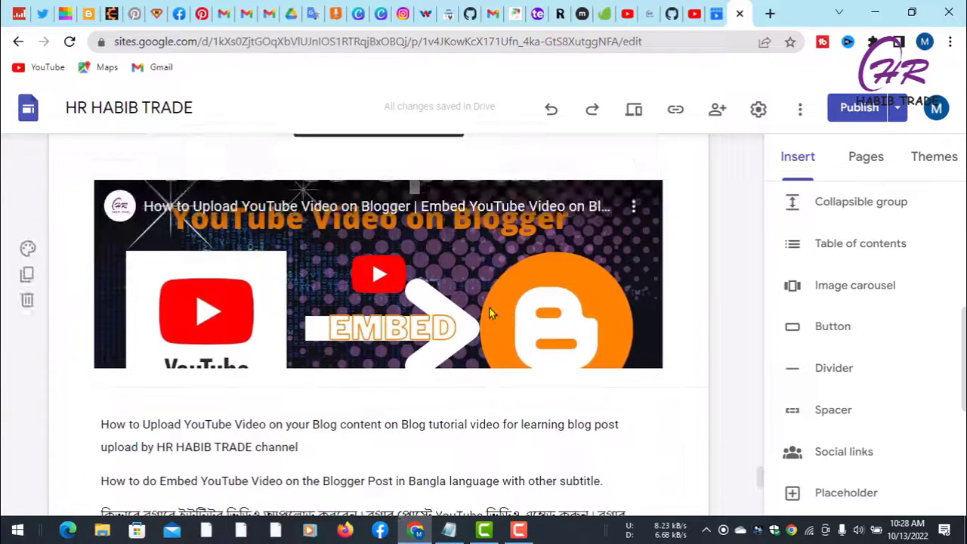
pyautogui.scroll(-10, 314, 324)
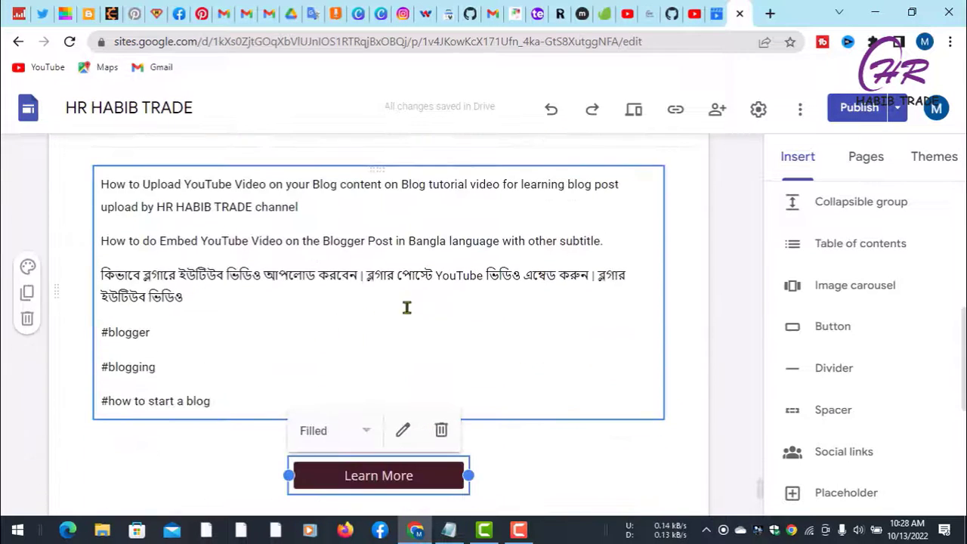
pyautogui.scroll(-1, 453, 265)
pyautogui.click(488, 247)
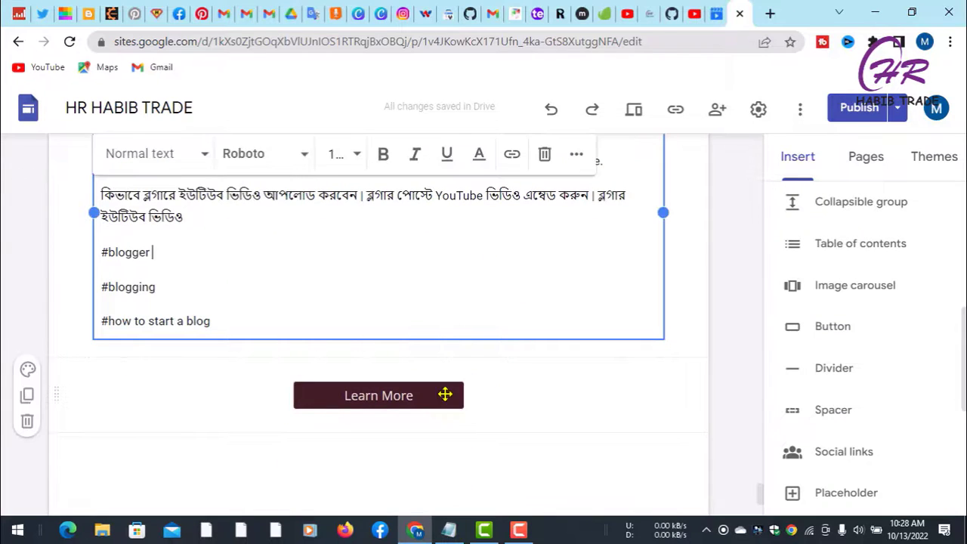
pyautogui.scroll(-1, 468, 348)
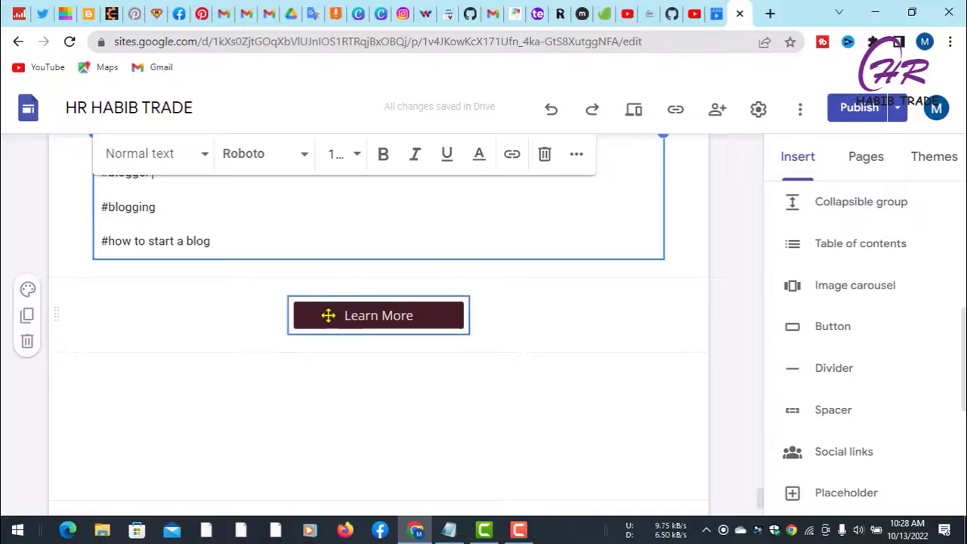
pyautogui.scroll(3, 499, 400)
pyautogui.scroll(2, 511, 388)
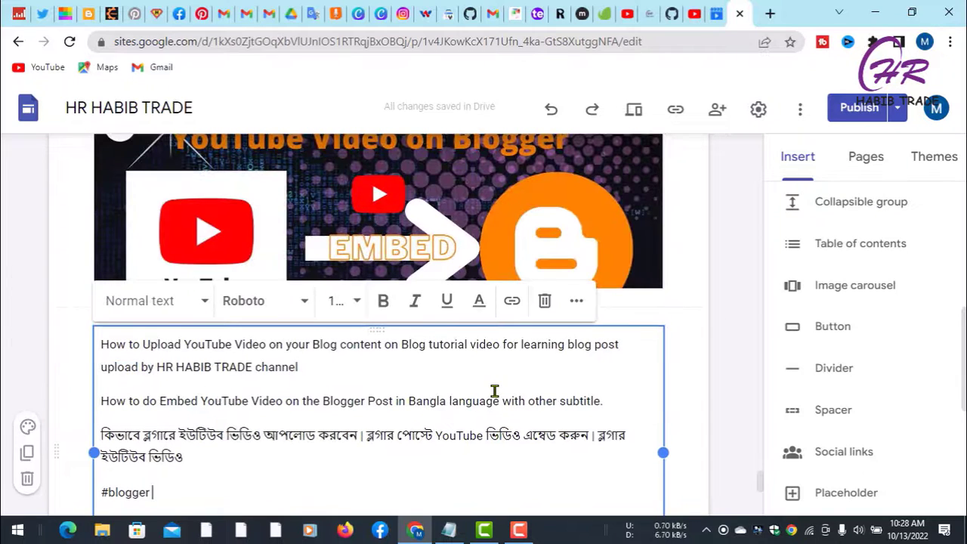
# Publish the updated Home page and load Home on the live HR HABIB TRADE site.
pyautogui.click(859, 108)
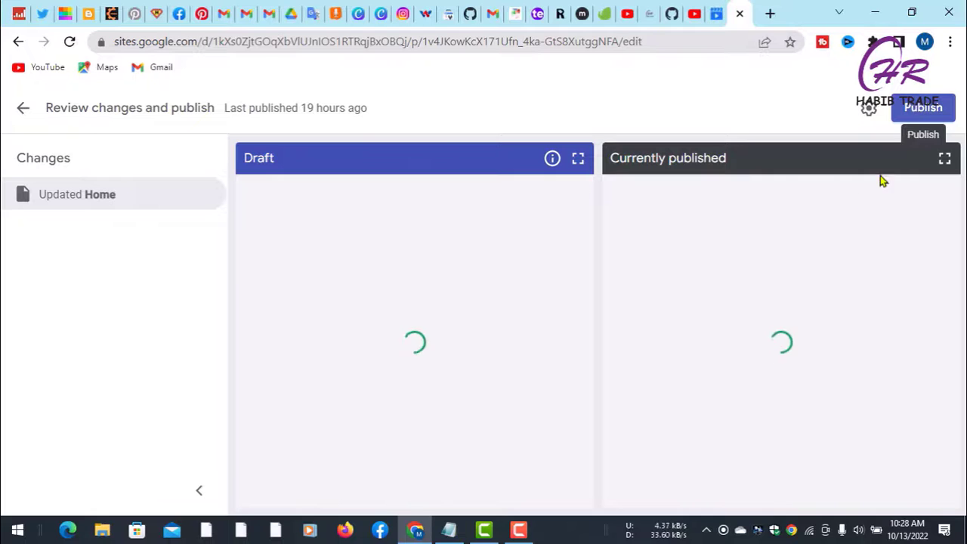
pyautogui.click(923, 108)
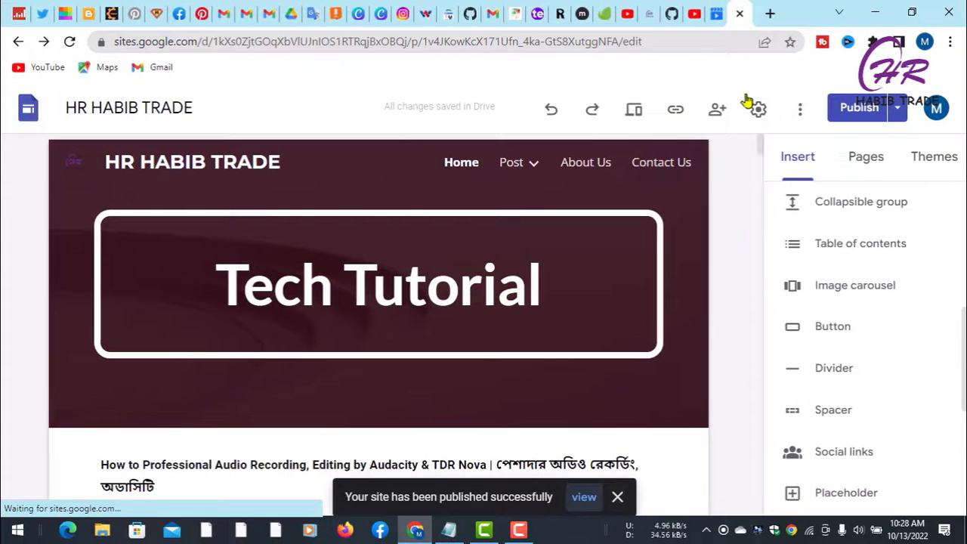
pyautogui.click(649, 13)
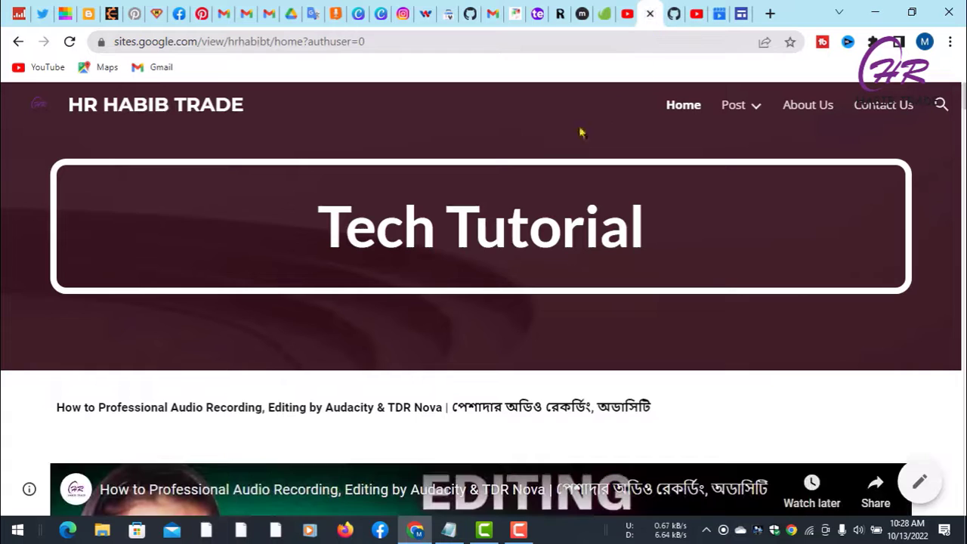
pyautogui.click(684, 107)
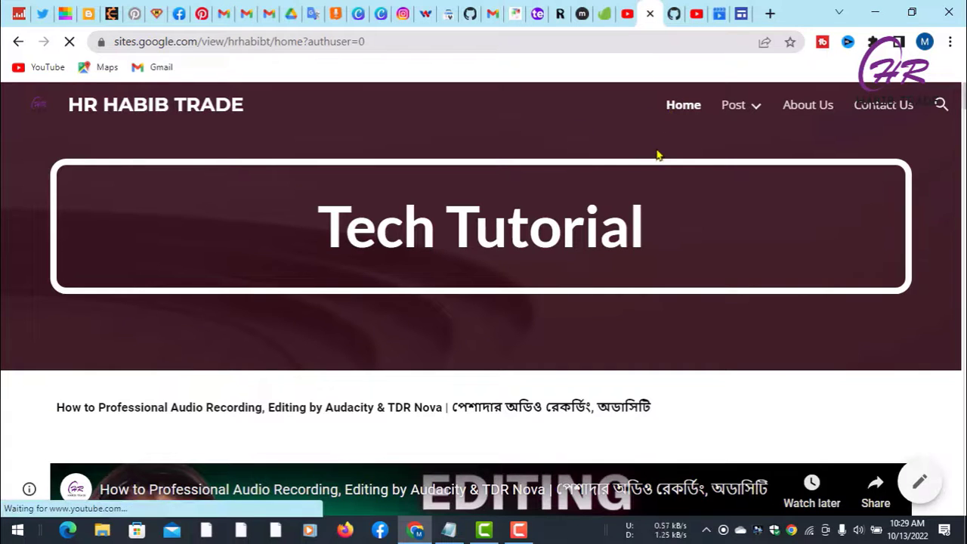
# Check the start of the live Home page, including the Tech Tutorial banner and the first Audacity & TDR Nova video section.
pyautogui.scroll(-1, 687, 211)
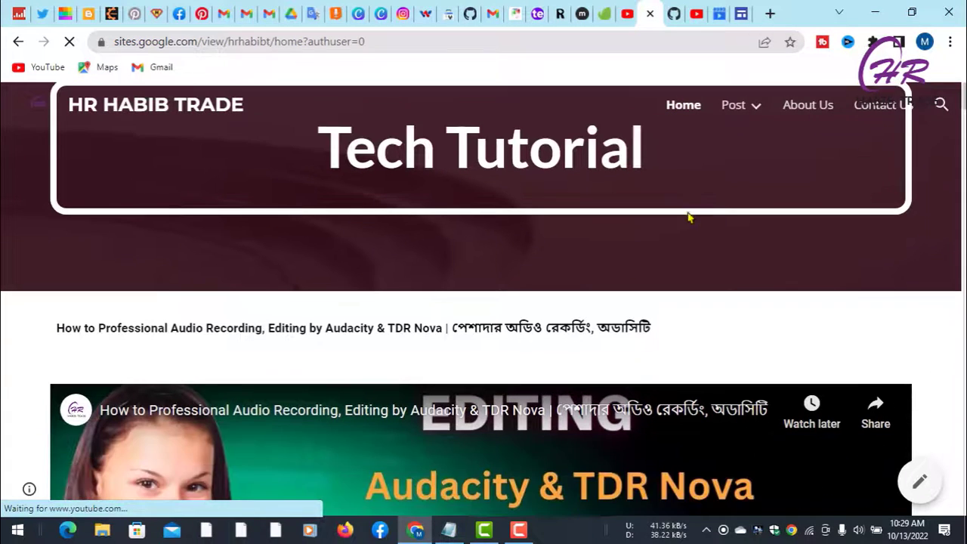
pyautogui.scroll(1, 660, 209)
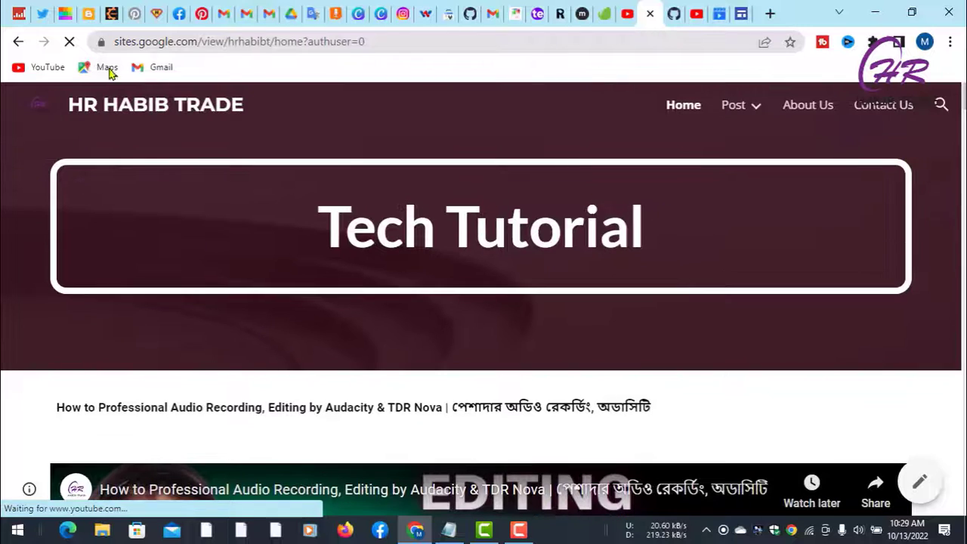
pyautogui.scroll(-1, 642, 276)
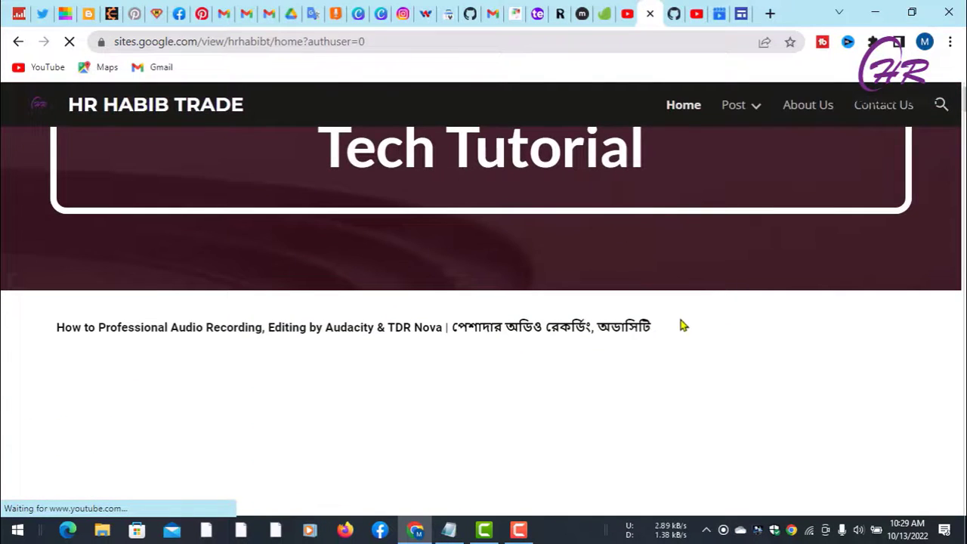
pyautogui.scroll(-1, 676, 275)
pyautogui.scroll(2, 686, 313)
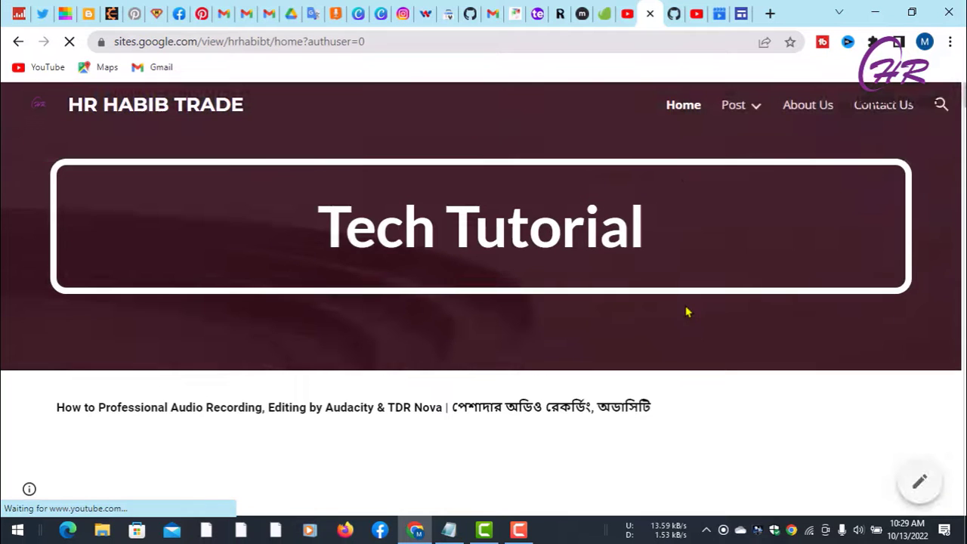
pyautogui.scroll(-8, 687, 306)
pyautogui.scroll(5, 674, 300)
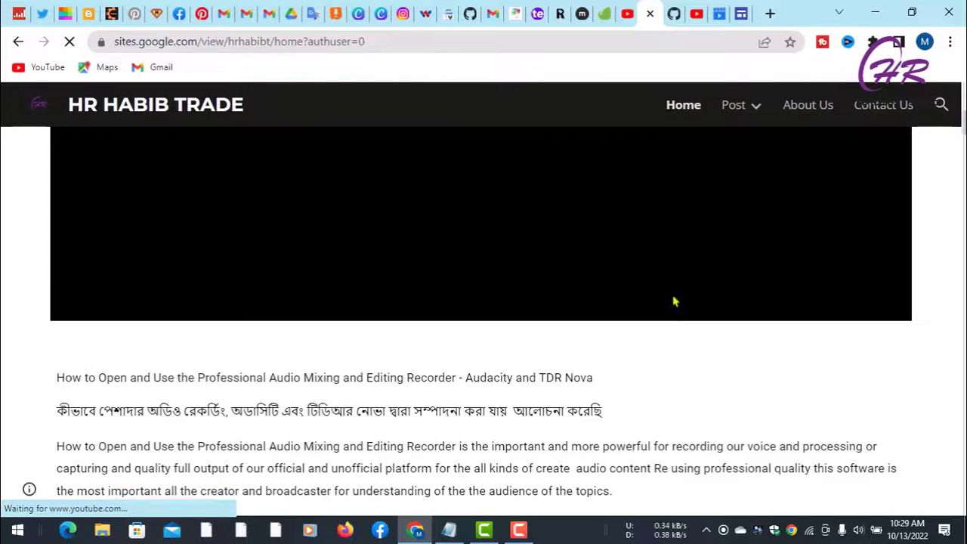
pyautogui.scroll(1, 667, 310)
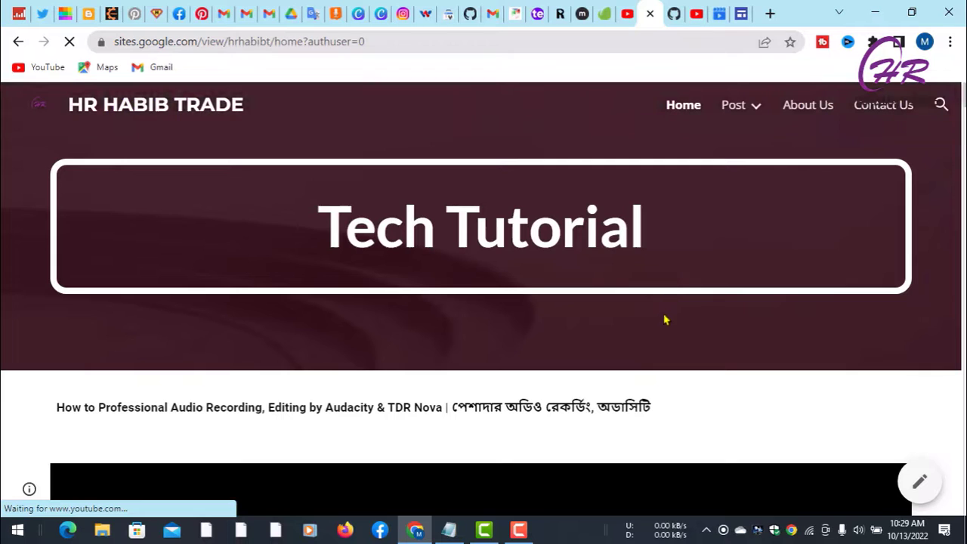
pyautogui.scroll(-2, 665, 310)
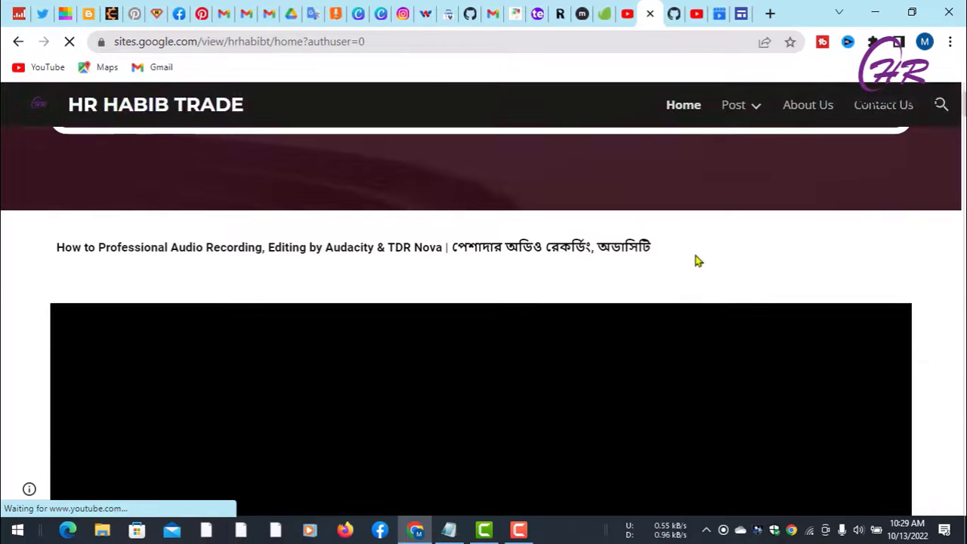
pyautogui.scroll(-10, 698, 260)
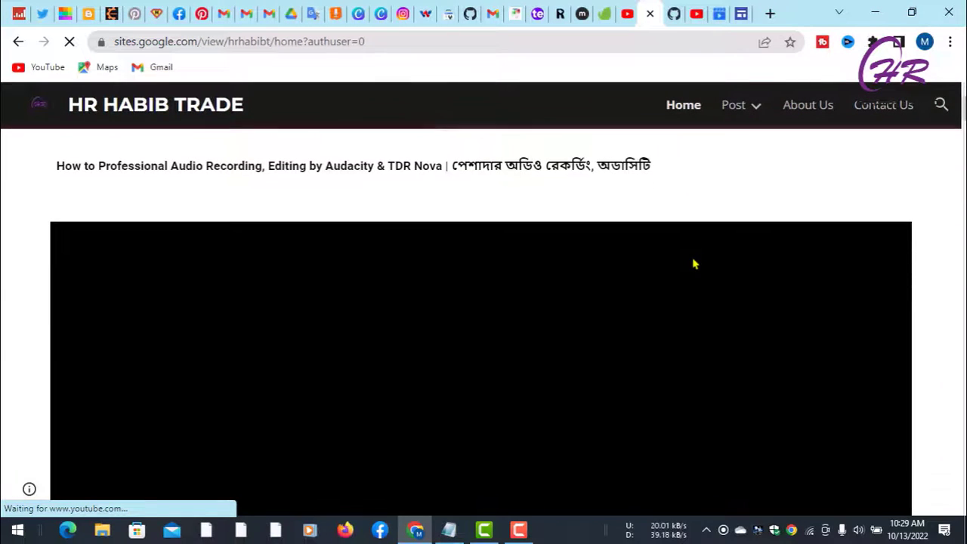
pyautogui.scroll(-3, 690, 257)
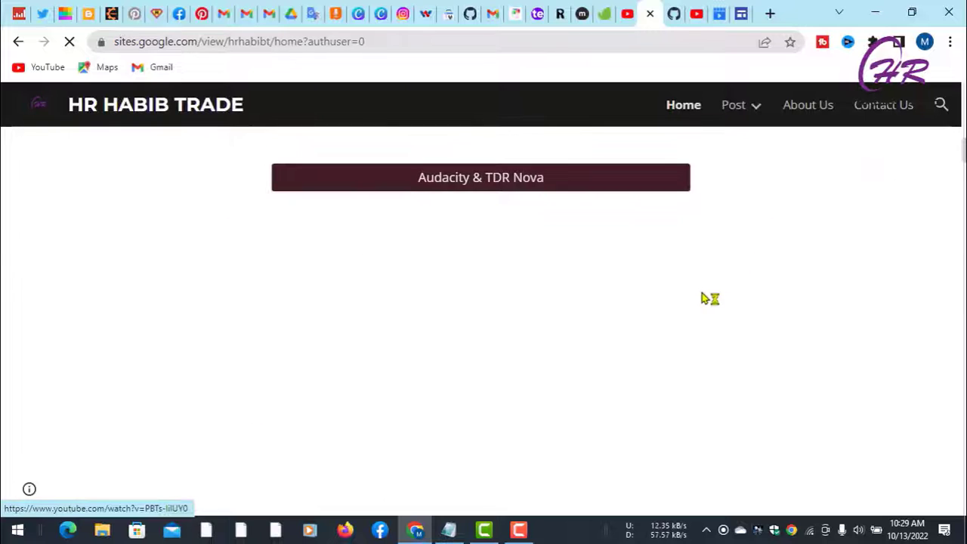
pyautogui.scroll(15, 672, 303)
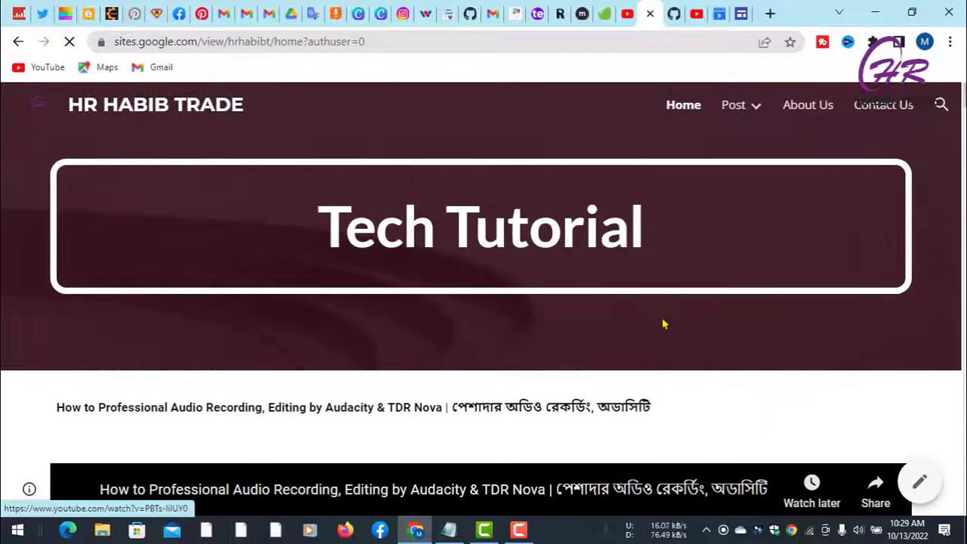
# Examine the live Home page's video sections down to the added Blogger video, its description and the Learn More button.
pyautogui.scroll(-15, 638, 327)
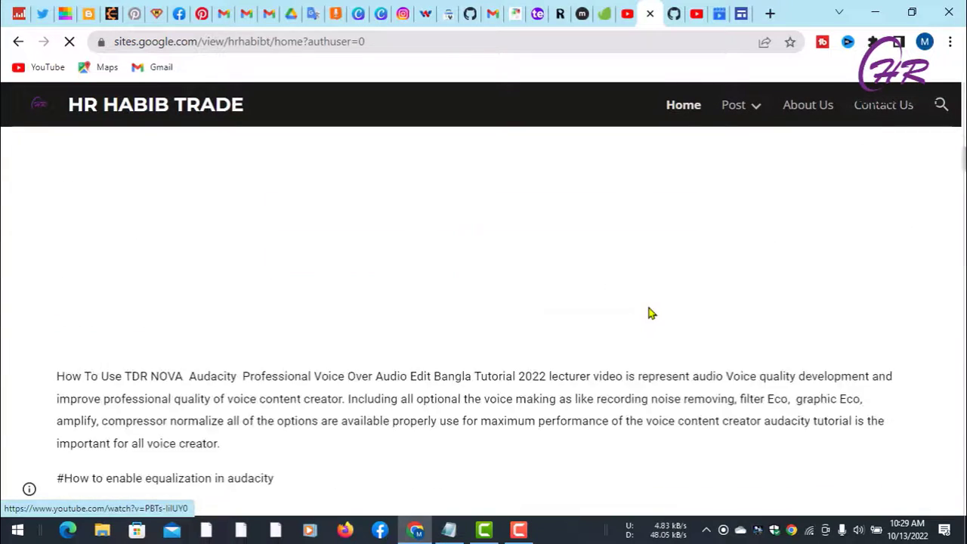
pyautogui.scroll(-15, 656, 313)
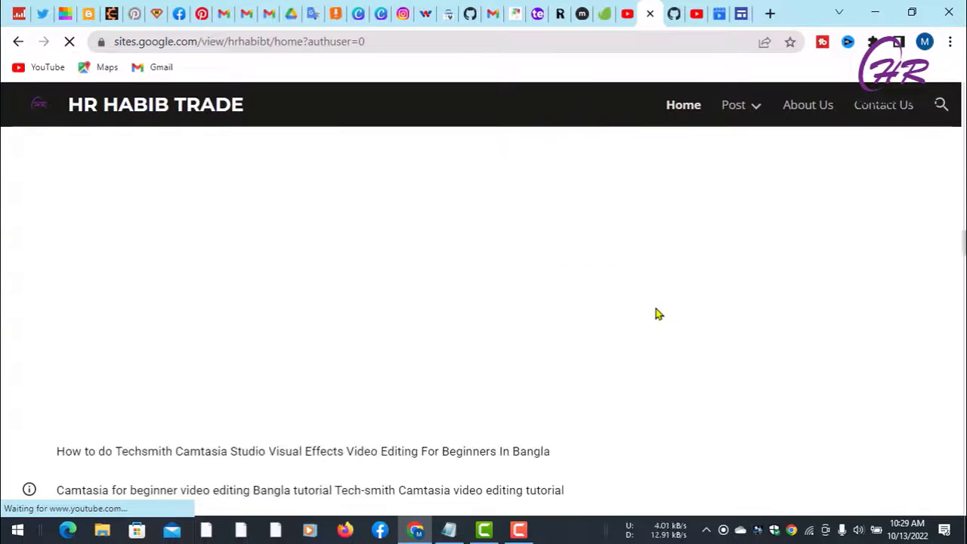
pyautogui.scroll(-15, 658, 317)
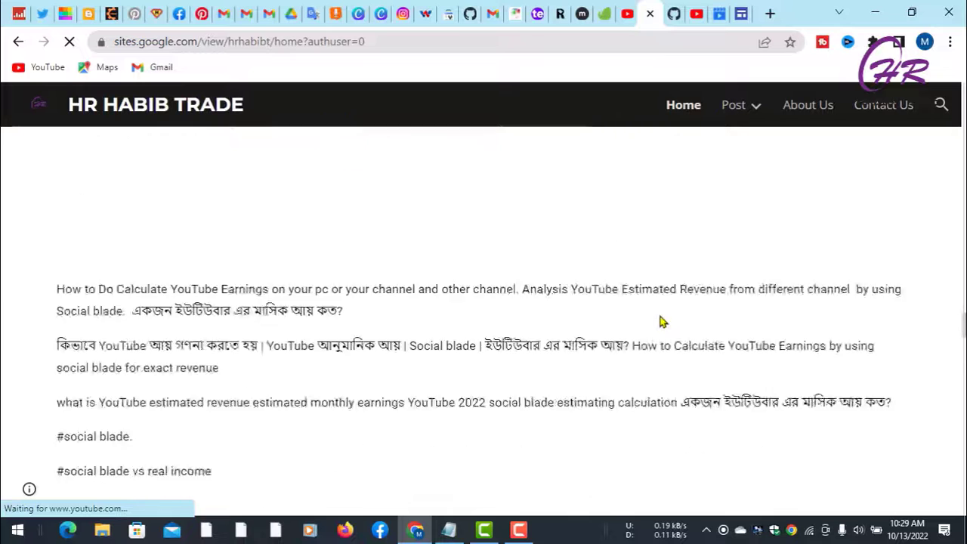
pyautogui.scroll(-15, 665, 325)
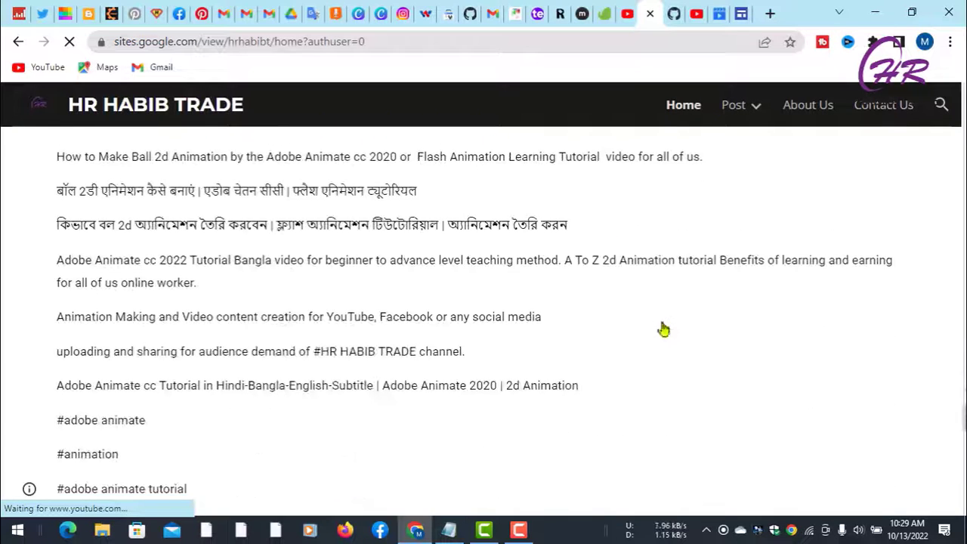
pyautogui.scroll(-10, 660, 333)
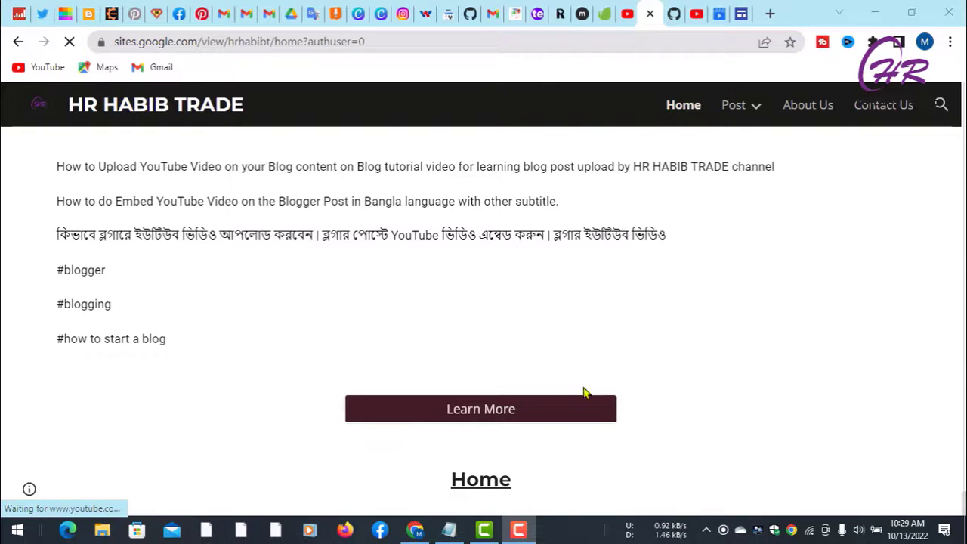
pyautogui.scroll(15, 767, 412)
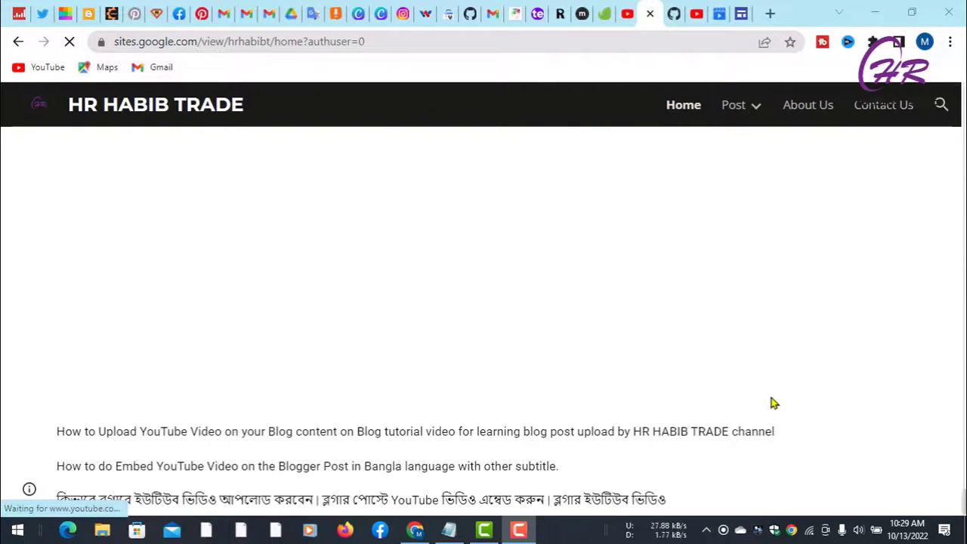
pyautogui.scroll(6, 767, 408)
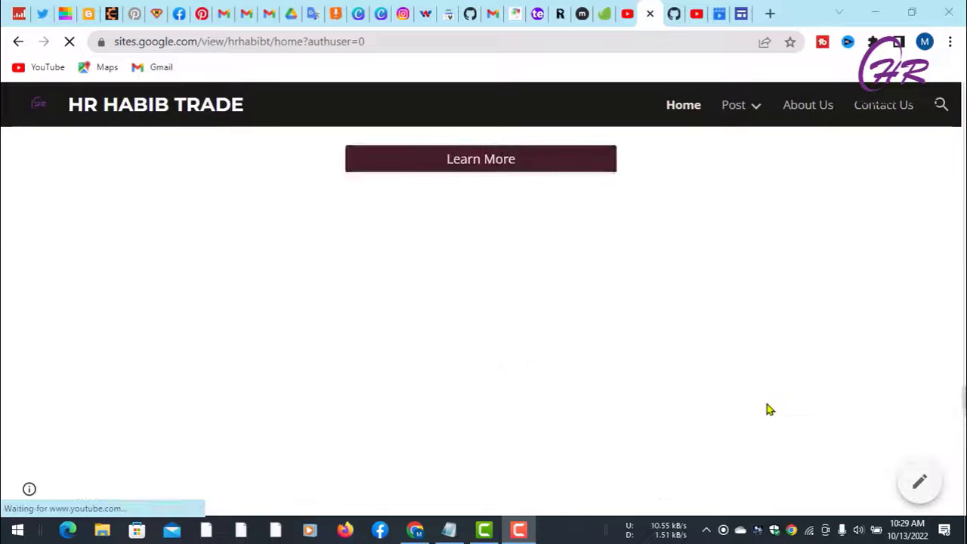
pyautogui.scroll(-5, 764, 410)
pyautogui.scroll(-15, 714, 391)
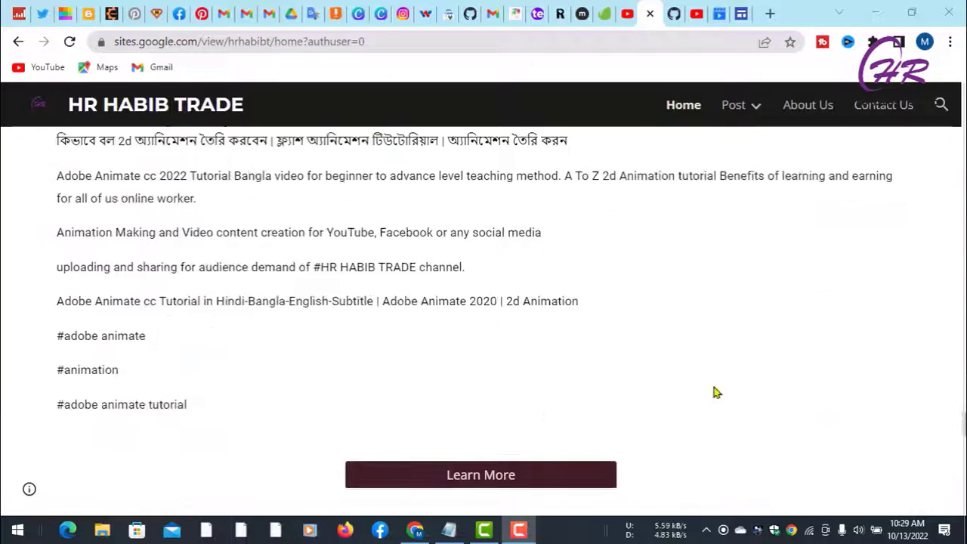
pyautogui.scroll(-3, 721, 383)
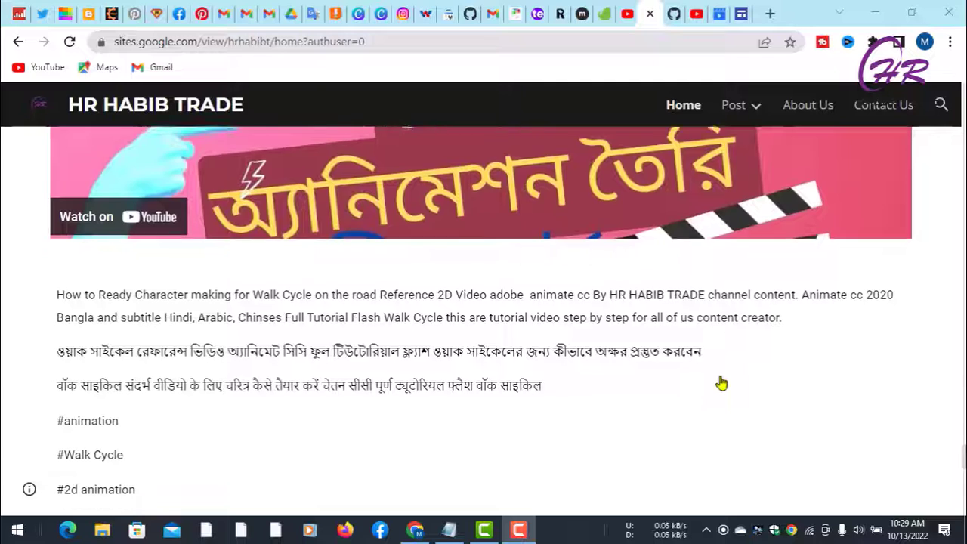
pyautogui.scroll(-3, 722, 383)
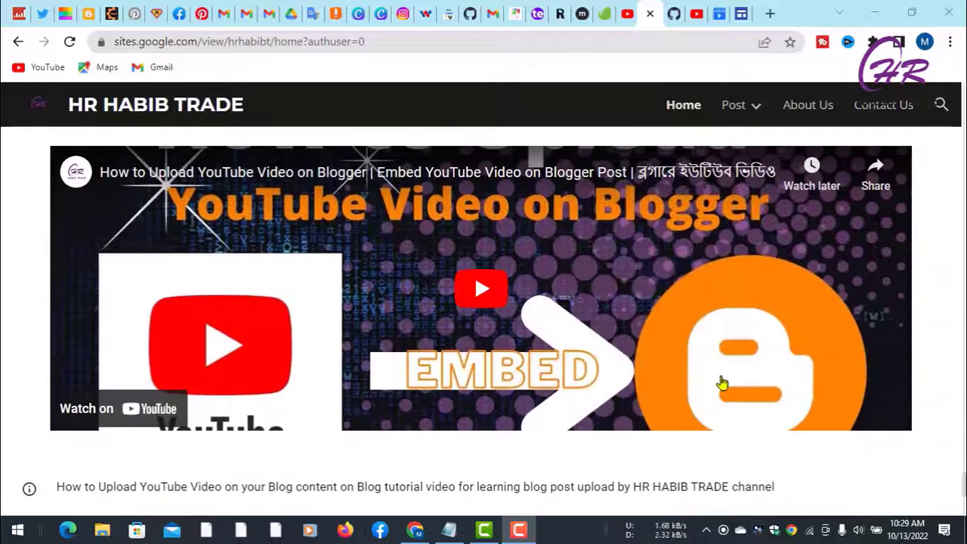
pyautogui.scroll(-4, 723, 383)
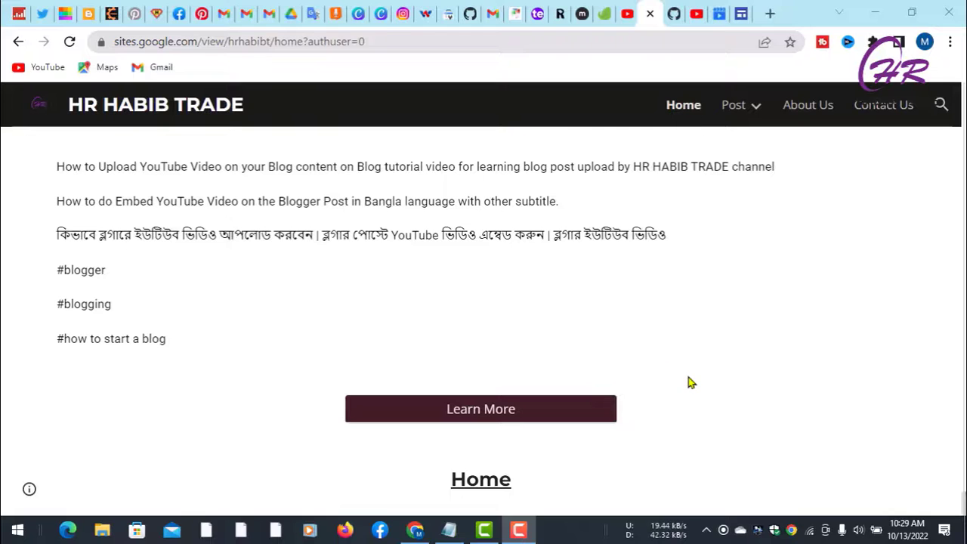
pyautogui.scroll(4, 688, 388)
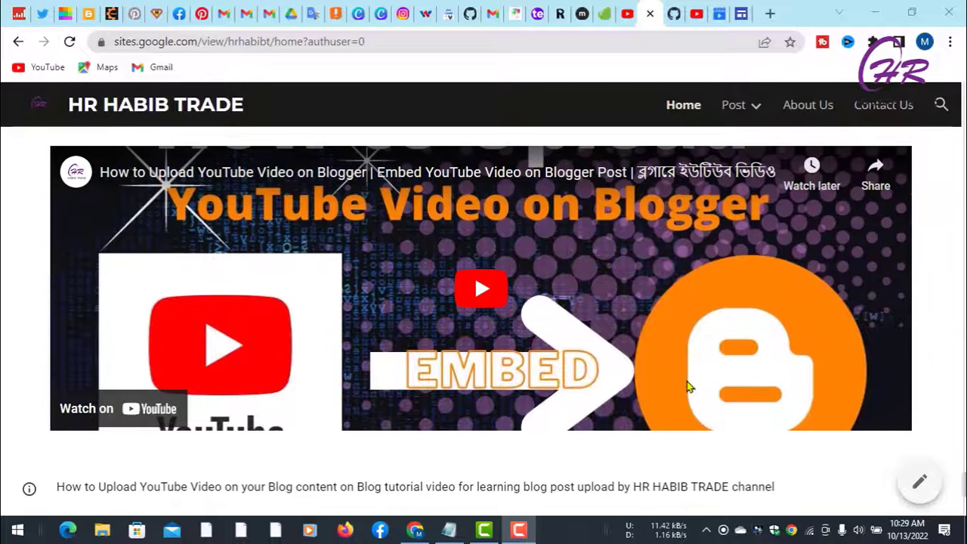
pyautogui.scroll(-4, 692, 388)
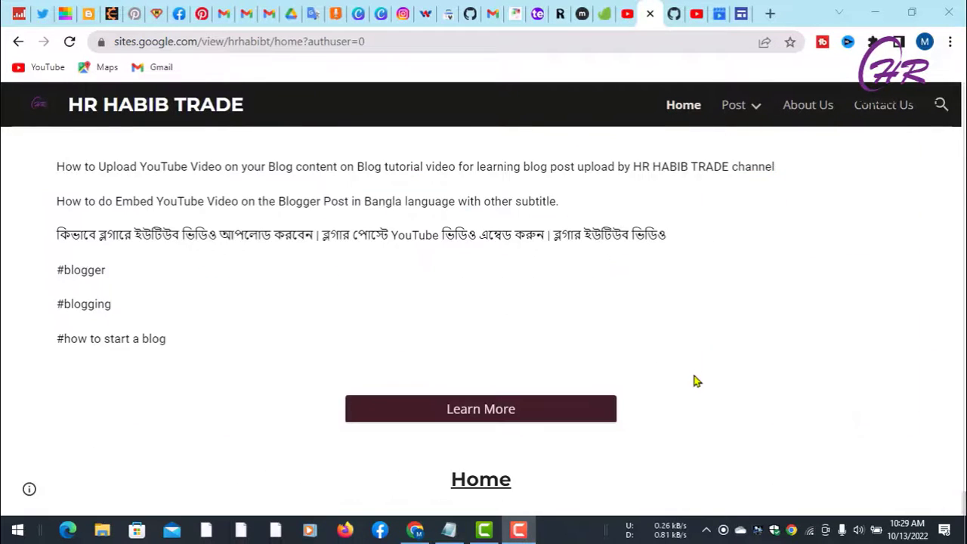
# Review the embedded animation, YouTube earnings, Camtasia and TDR Nova videos on the live Home page, working back from the Blogger section.
pyautogui.scroll(10, 696, 379)
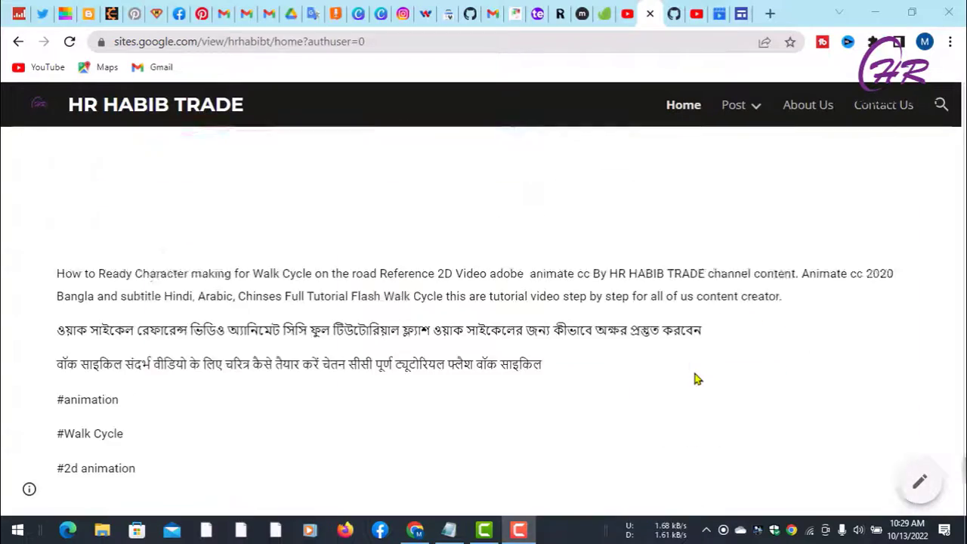
pyautogui.scroll(15, 696, 374)
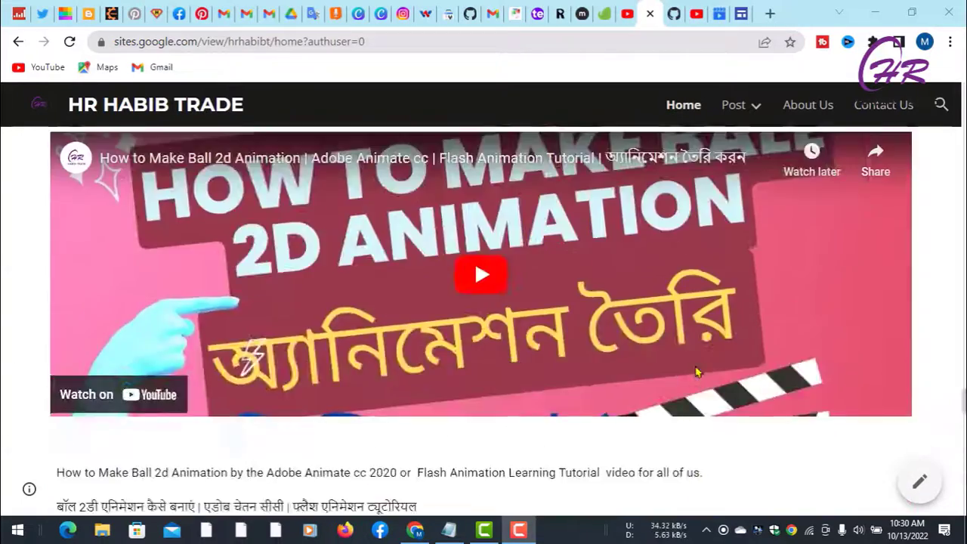
pyautogui.scroll(15, 696, 373)
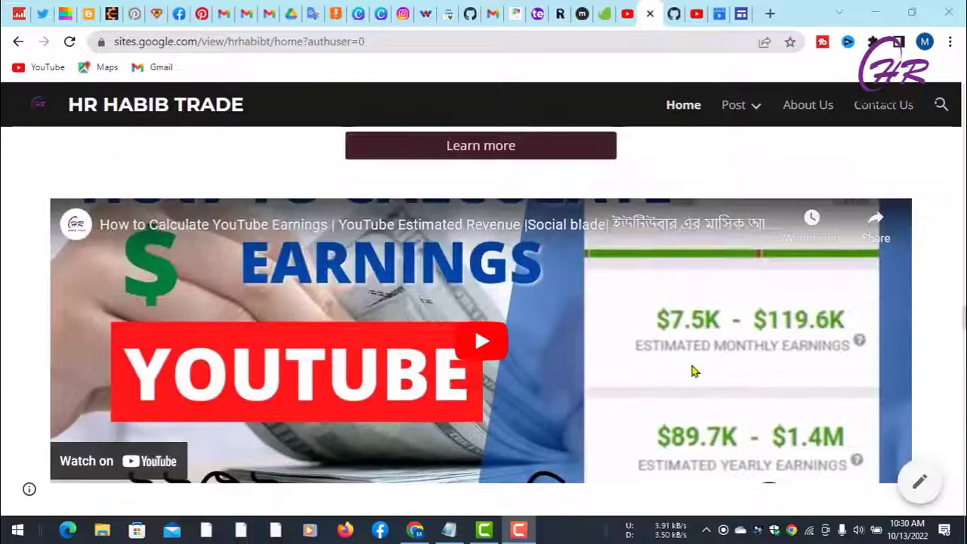
pyautogui.scroll(15, 693, 372)
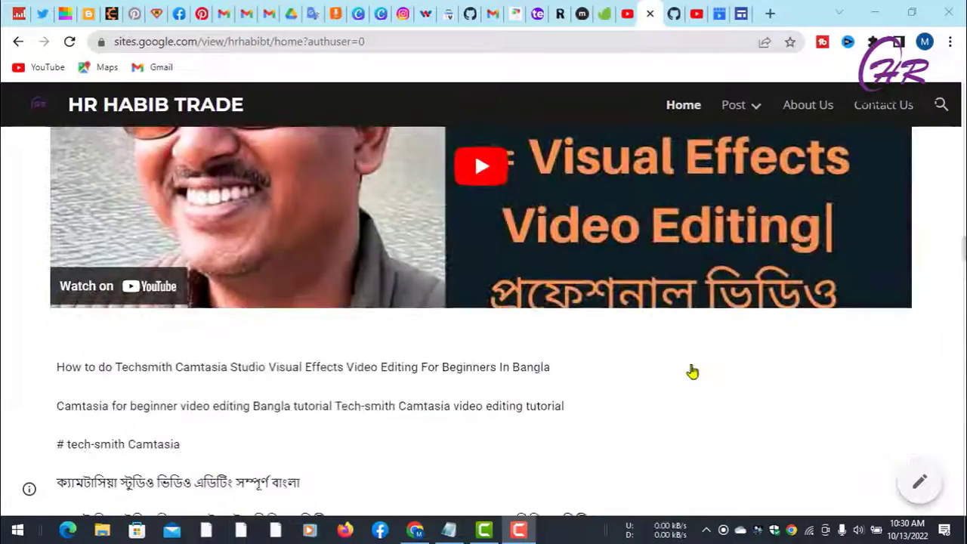
pyautogui.scroll(15, 694, 373)
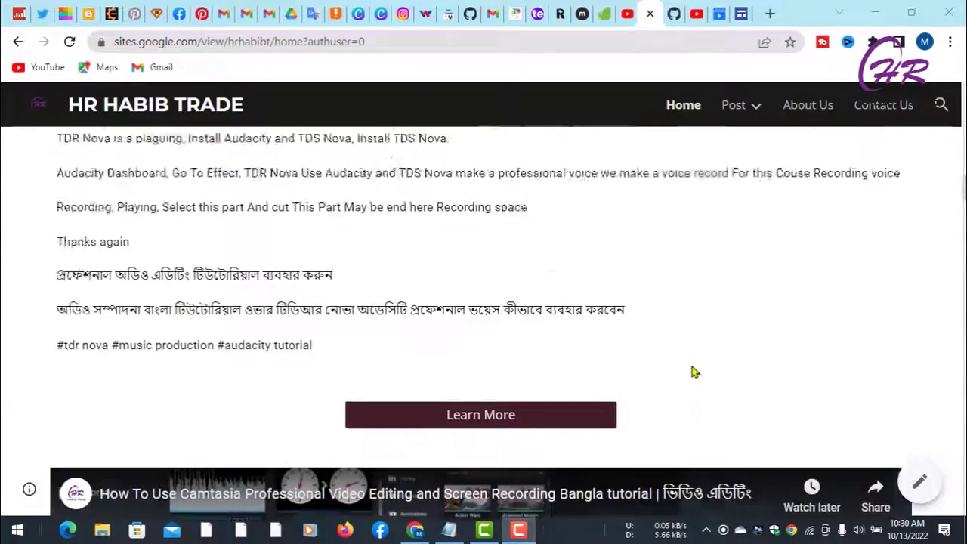
pyautogui.scroll(3, 695, 373)
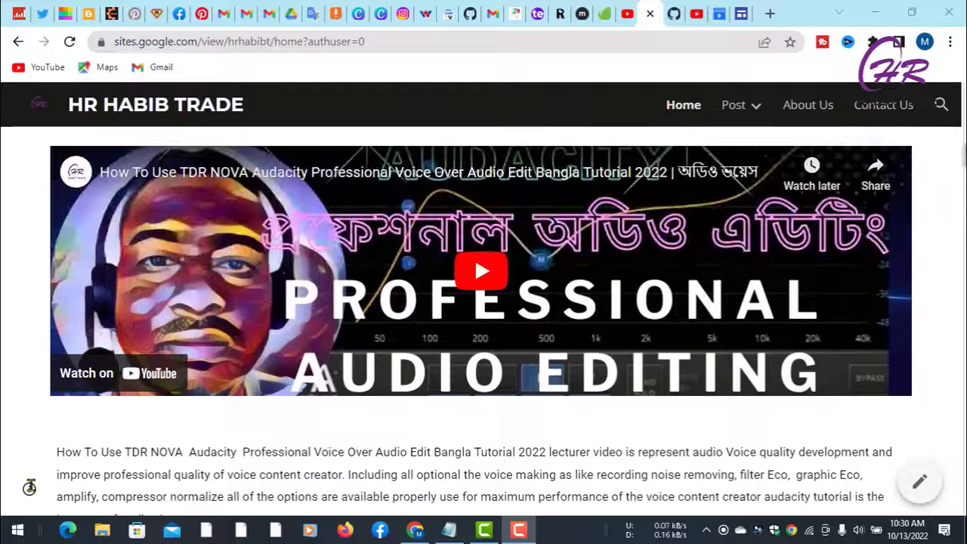